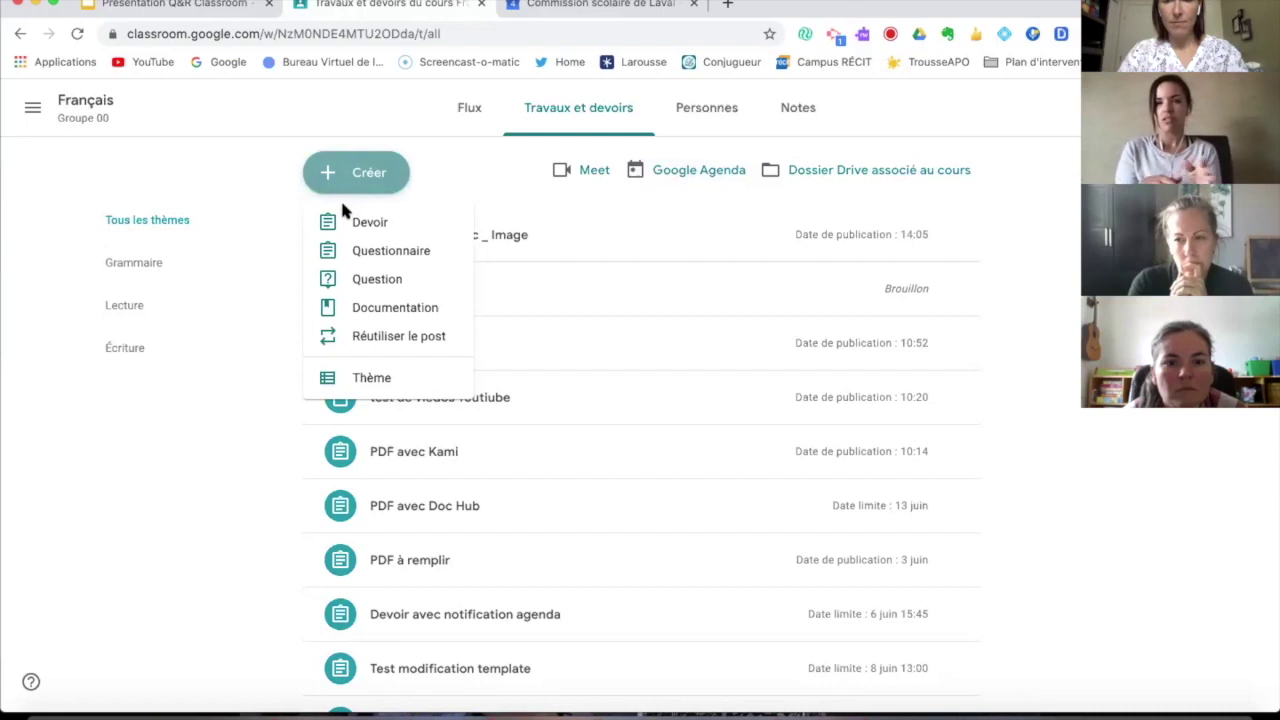
- Open the "Journal de juin" assignment in the Écriture theme to show the students' submissions
{"action": "left_click", "coordinate": [474, 175]}
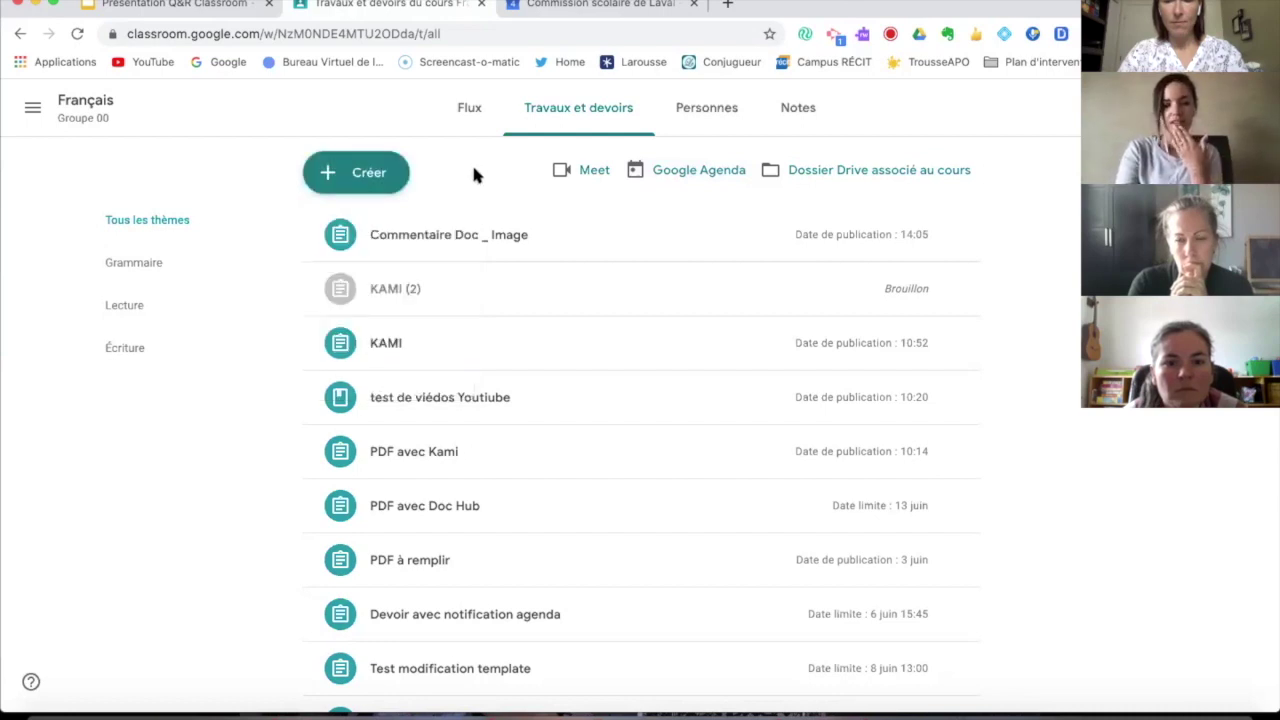
{"action": "scroll", "coordinate": [486, 470], "scroll_direction": "down", "scroll_amount": 6}
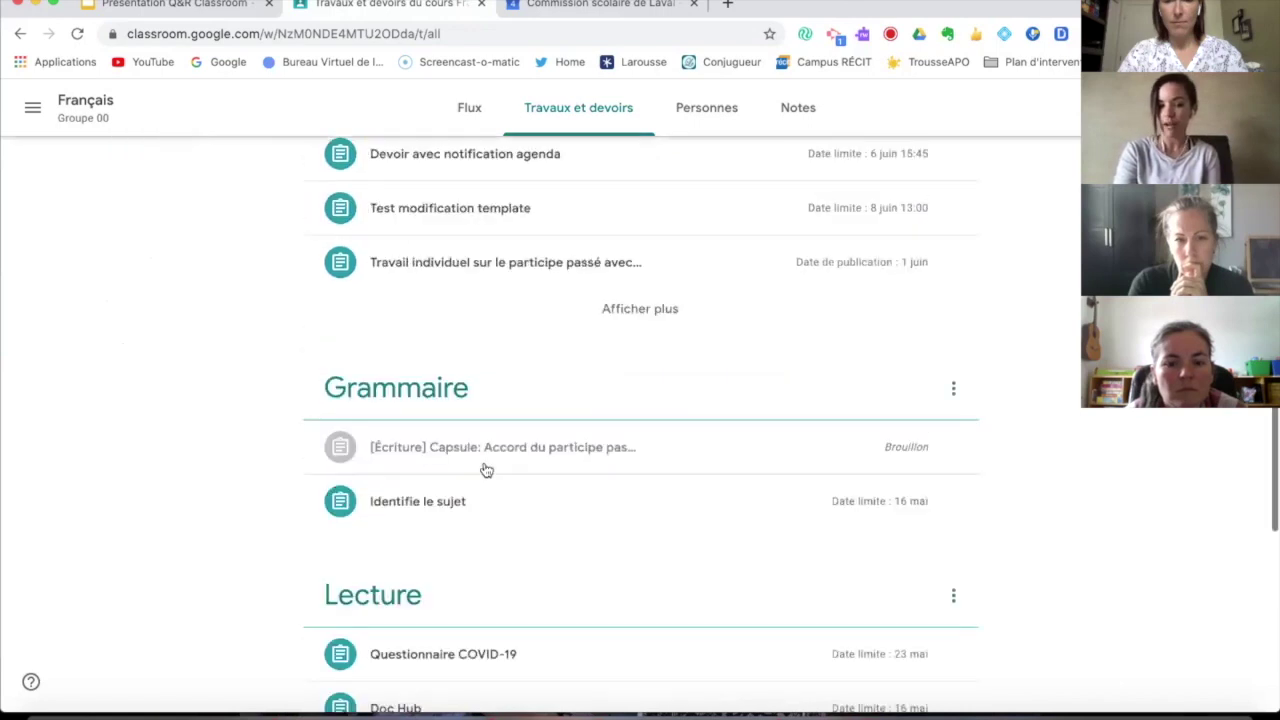
{"action": "scroll", "coordinate": [486, 470], "scroll_direction": "down", "scroll_amount": 2}
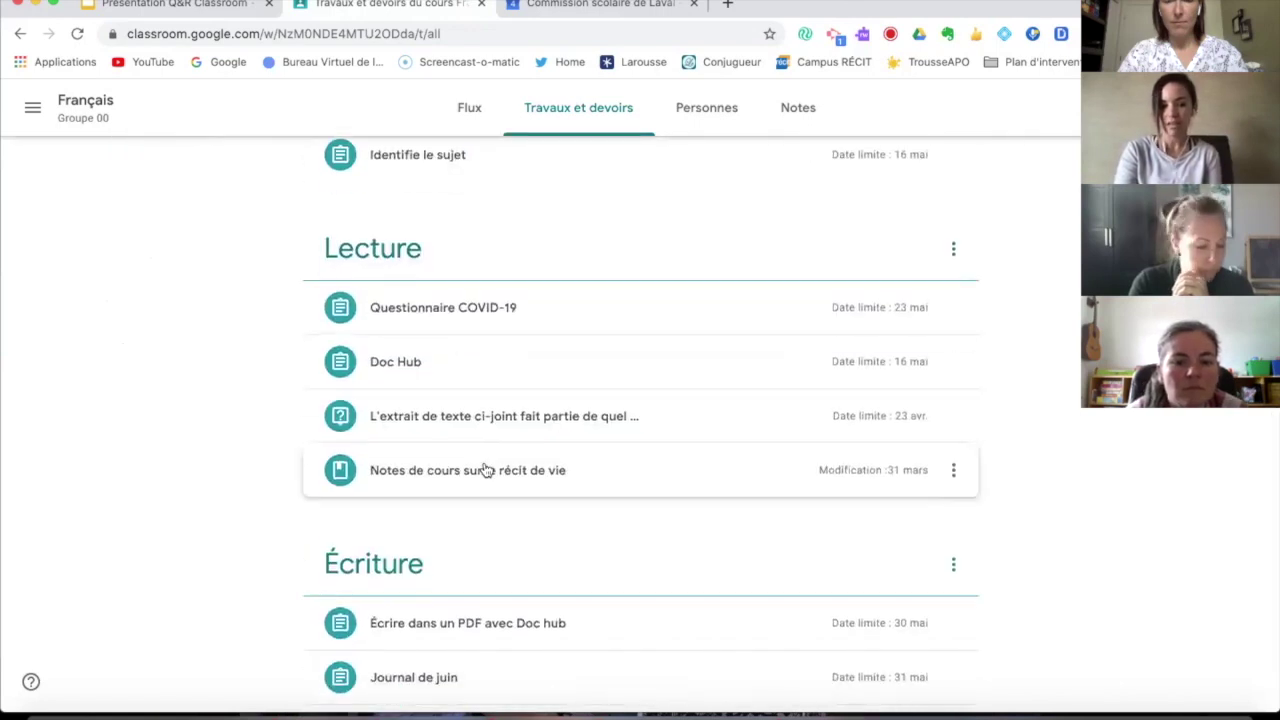
{"action": "scroll", "coordinate": [486, 470], "scroll_direction": "down", "scroll_amount": 1}
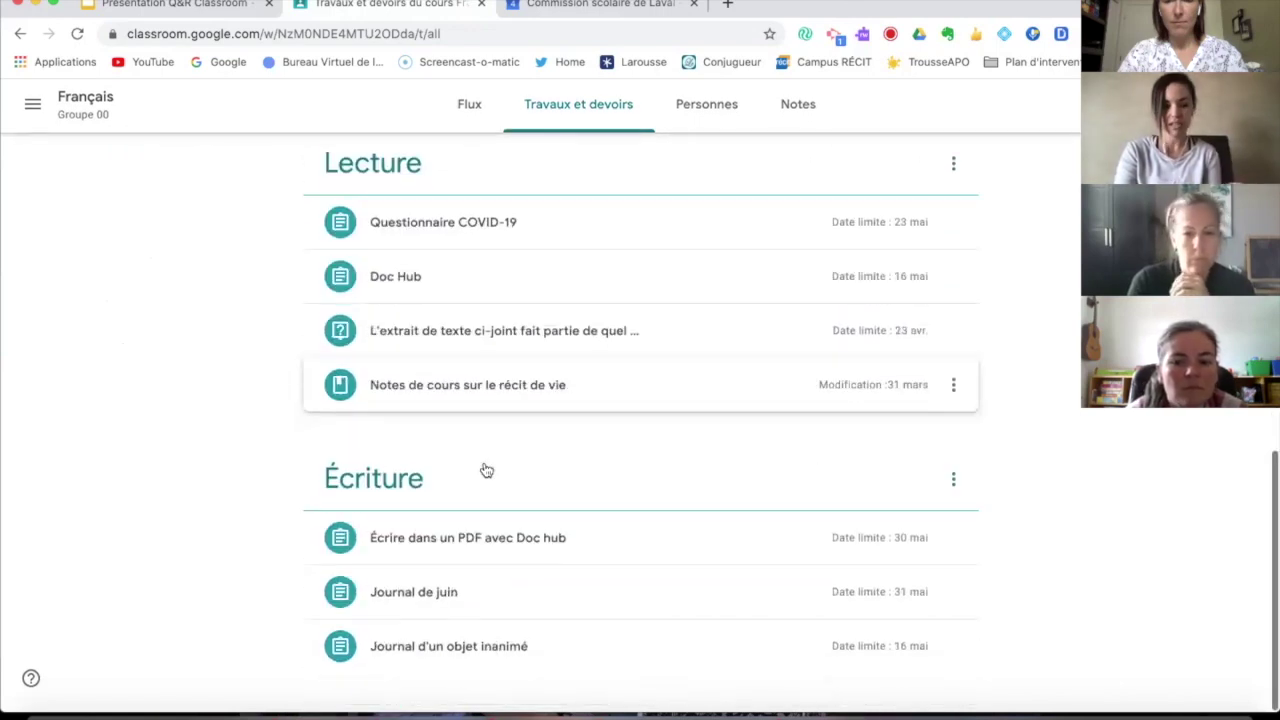
{"action": "left_click", "coordinate": [425, 596]}
{"action": "scroll", "coordinate": [623, 486], "scroll_direction": "down", "scroll_amount": 3}
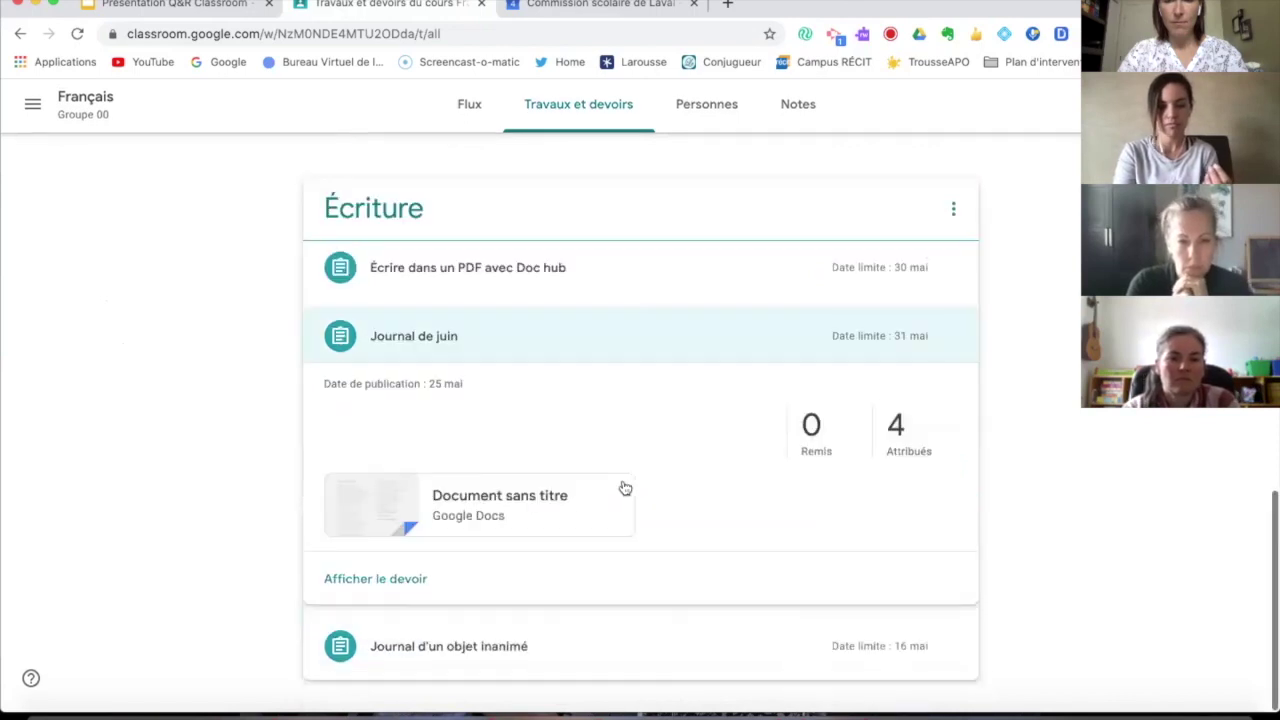
{"action": "left_click", "coordinate": [380, 584]}
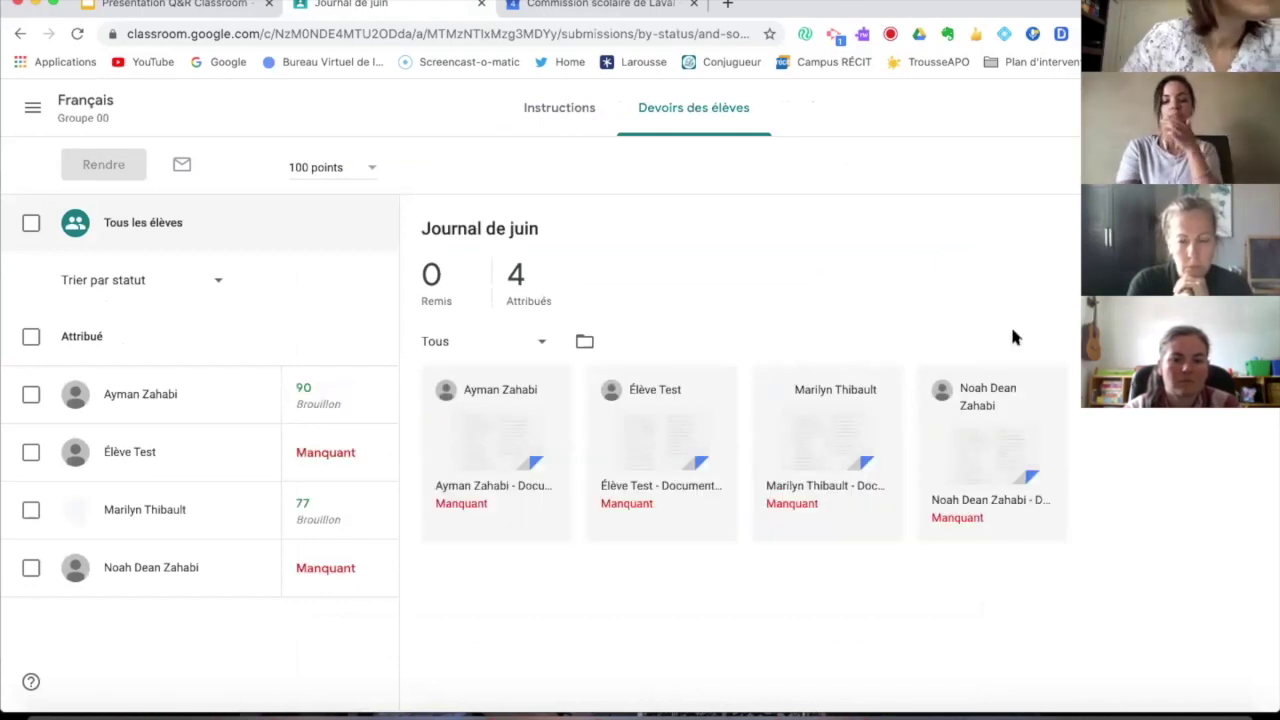
- Open the first student's "Journal de juin" document and look through its two columns of text
{"action": "left_click", "coordinate": [489, 456]}
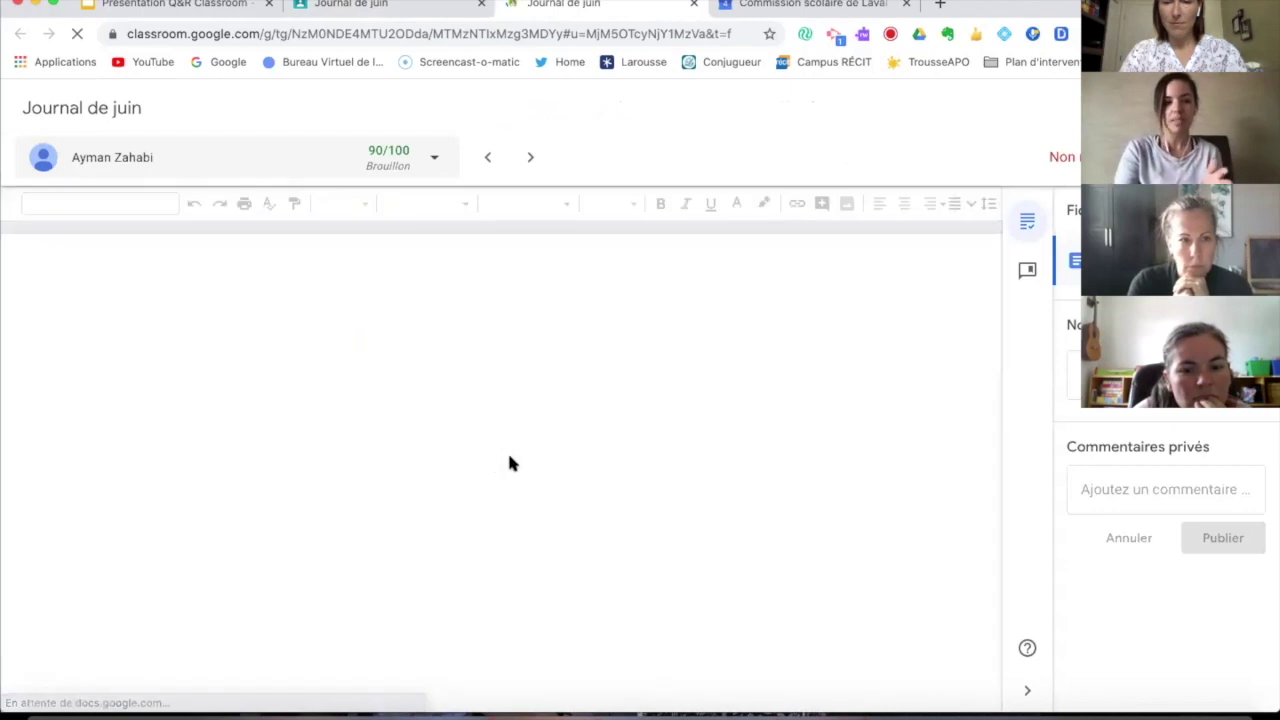
{"action": "left_click", "coordinate": [361, 6]}
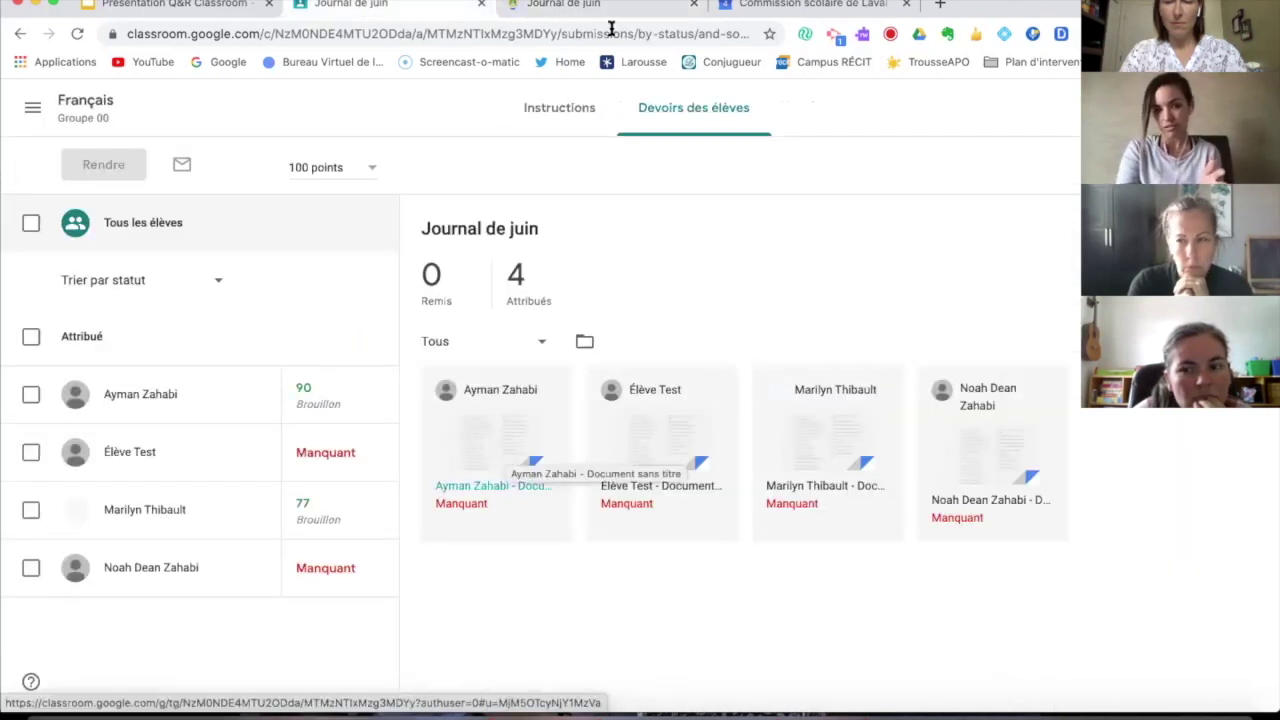
{"action": "left_click", "coordinate": [578, 5]}
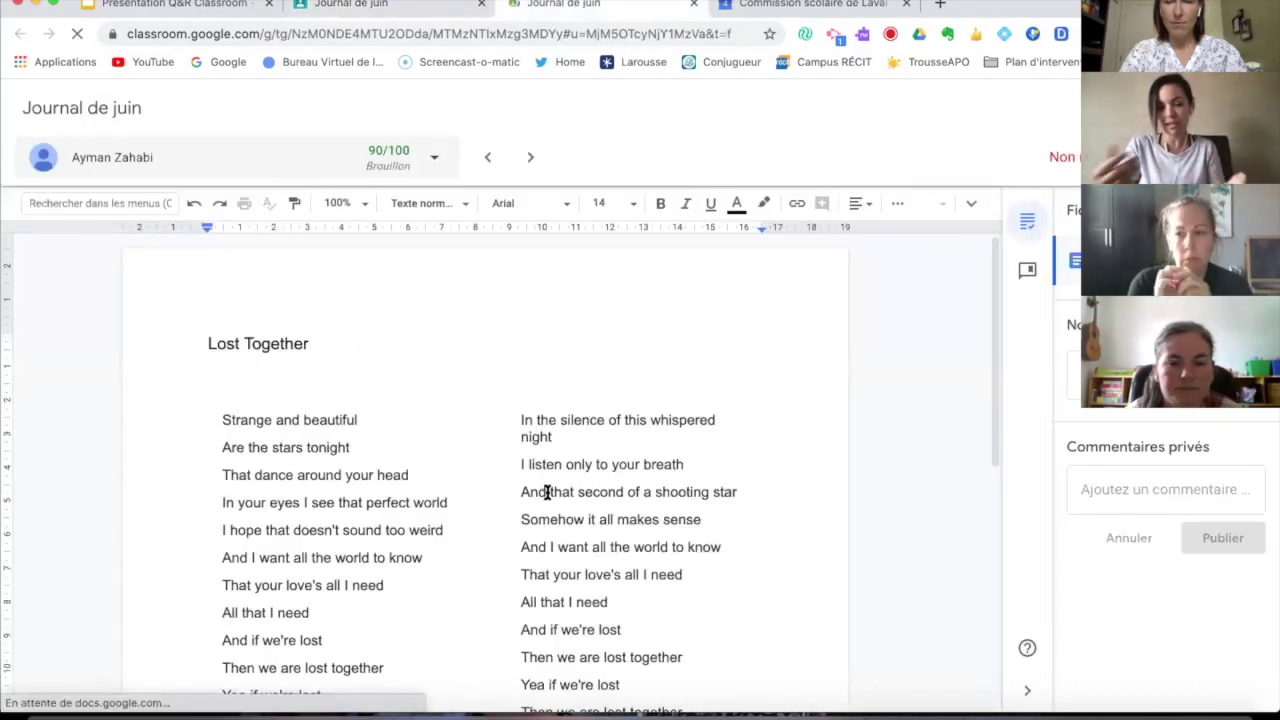
{"action": "scroll", "coordinate": [408, 476], "scroll_direction": "down", "scroll_amount": 5}
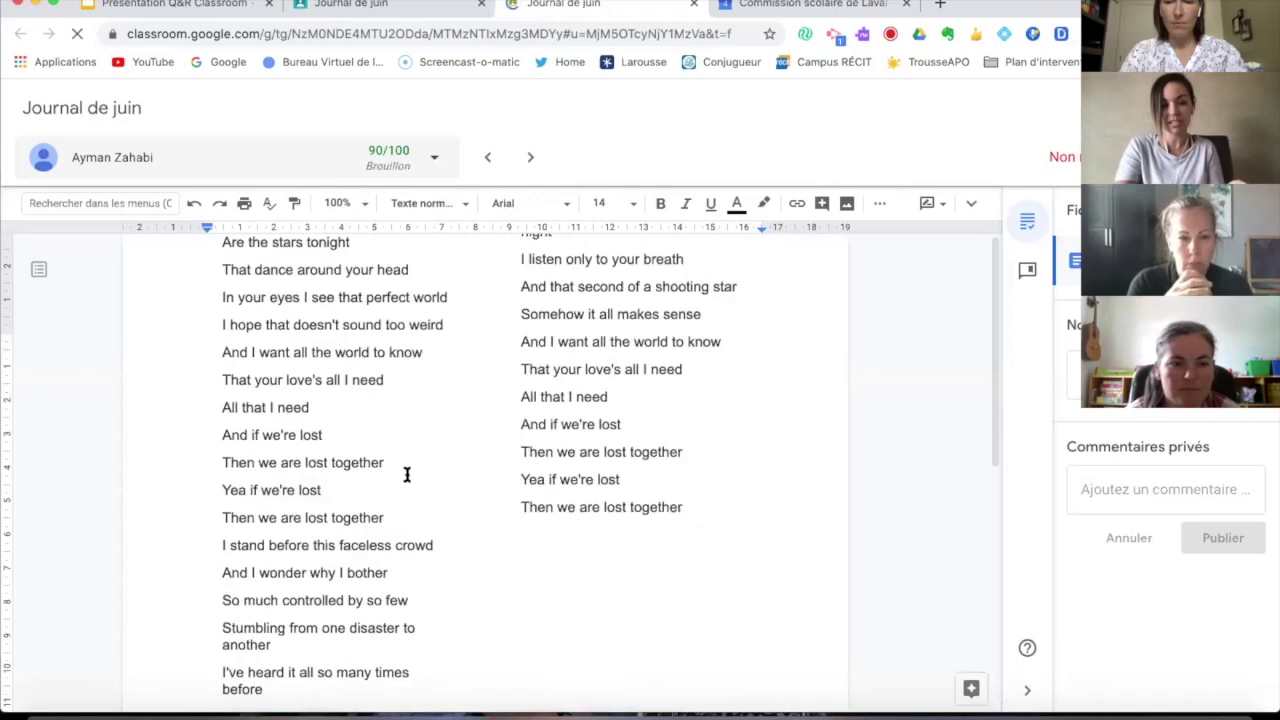
{"action": "scroll", "coordinate": [654, 494], "scroll_direction": "up", "scroll_amount": 4}
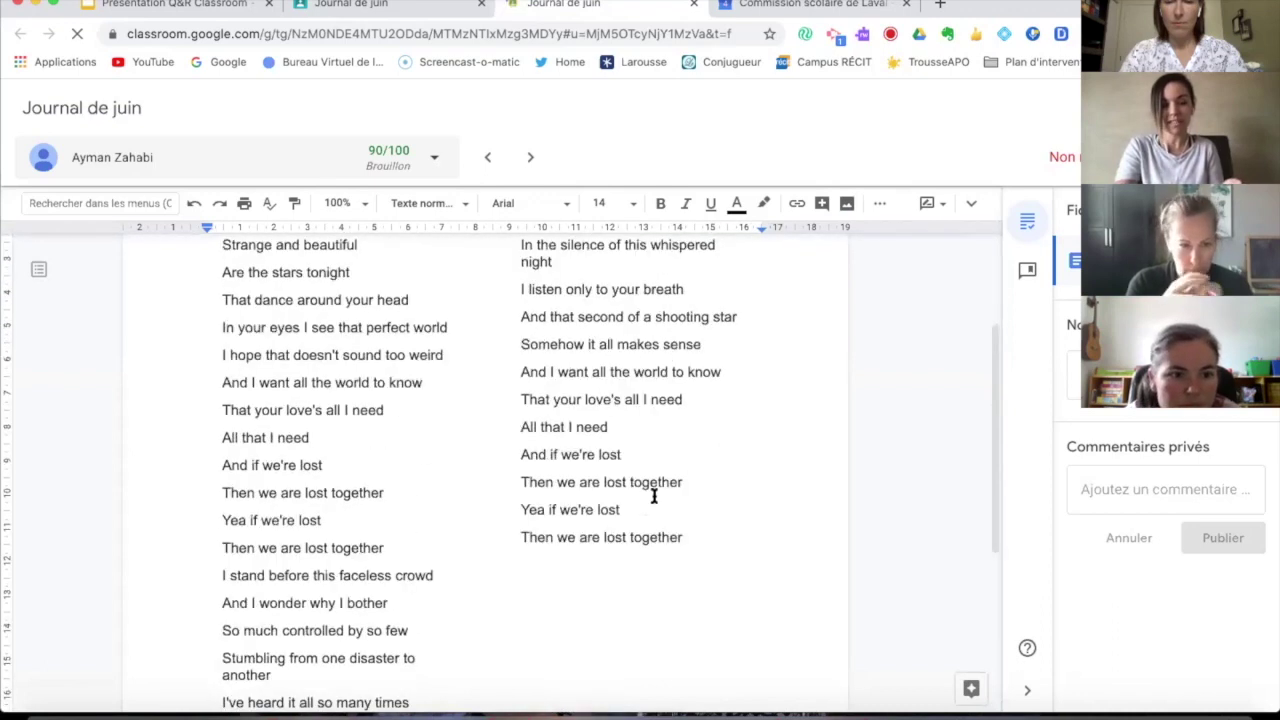
{"action": "scroll", "coordinate": [654, 494], "scroll_direction": "down", "scroll_amount": 1}
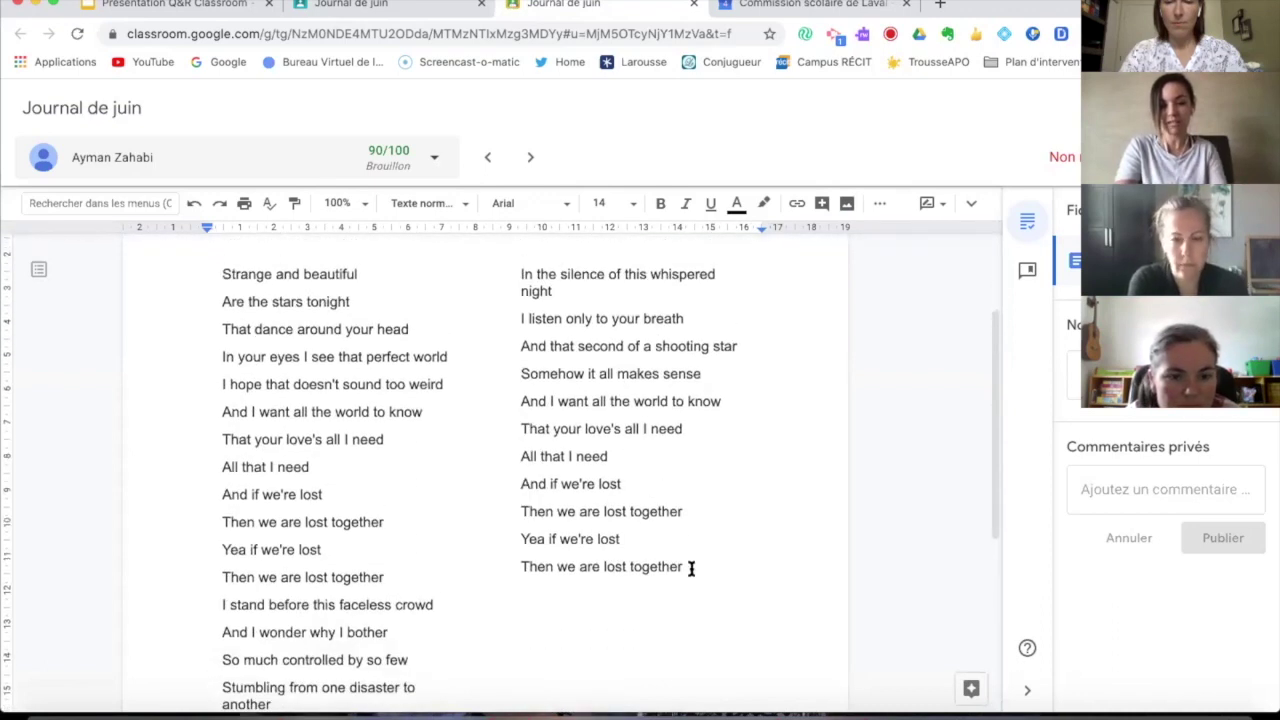
- Try to delete all the text below the "Lost Together" title while in suggesting mode, and undo the deletion
{"action": "left_click_drag", "start_coordinate": [540, 330], "coordinate": [505, 245]}
{"action": "key", "text": "BackSpace"}
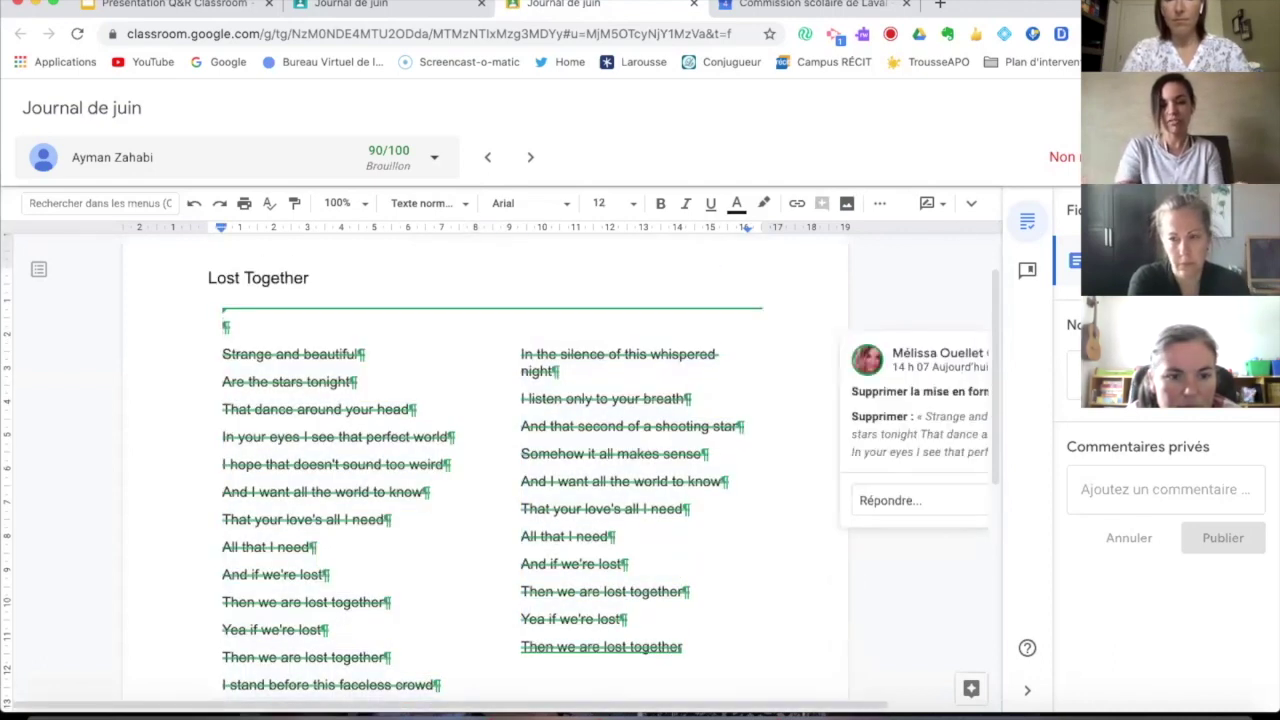
{"action": "key", "text": "ctrl+z"}
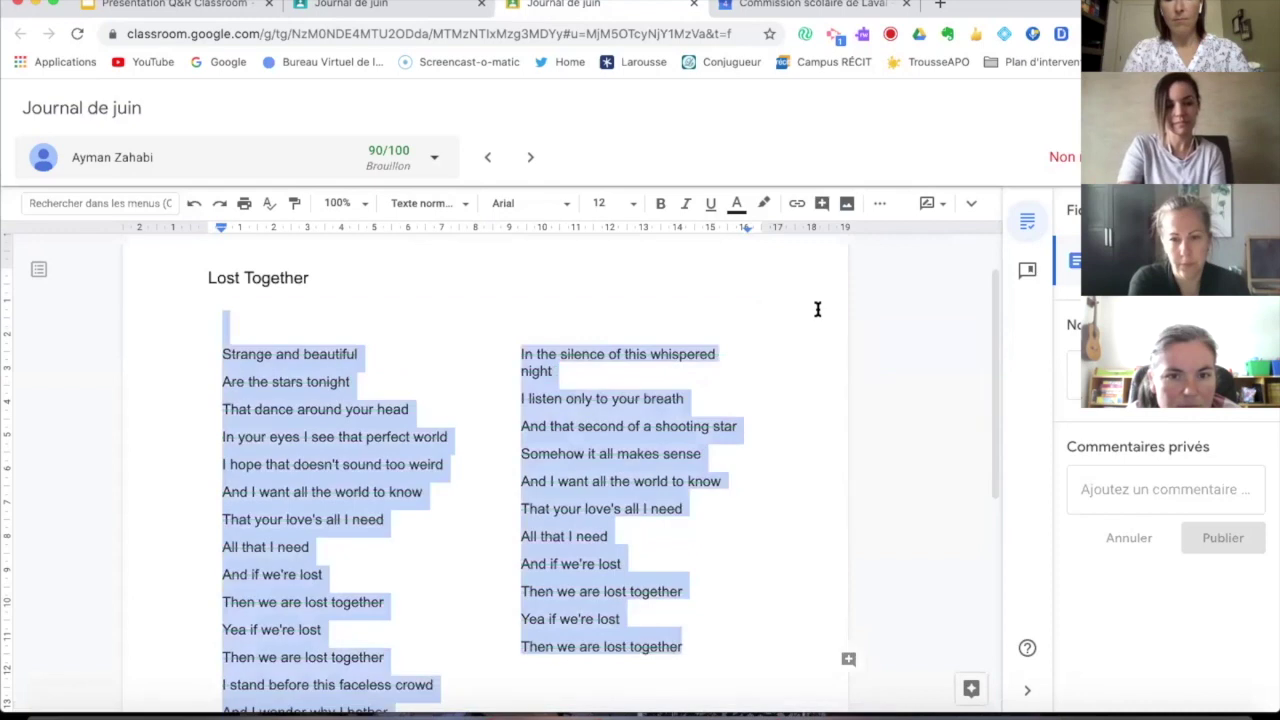
{"action": "left_click", "coordinate": [906, 330]}
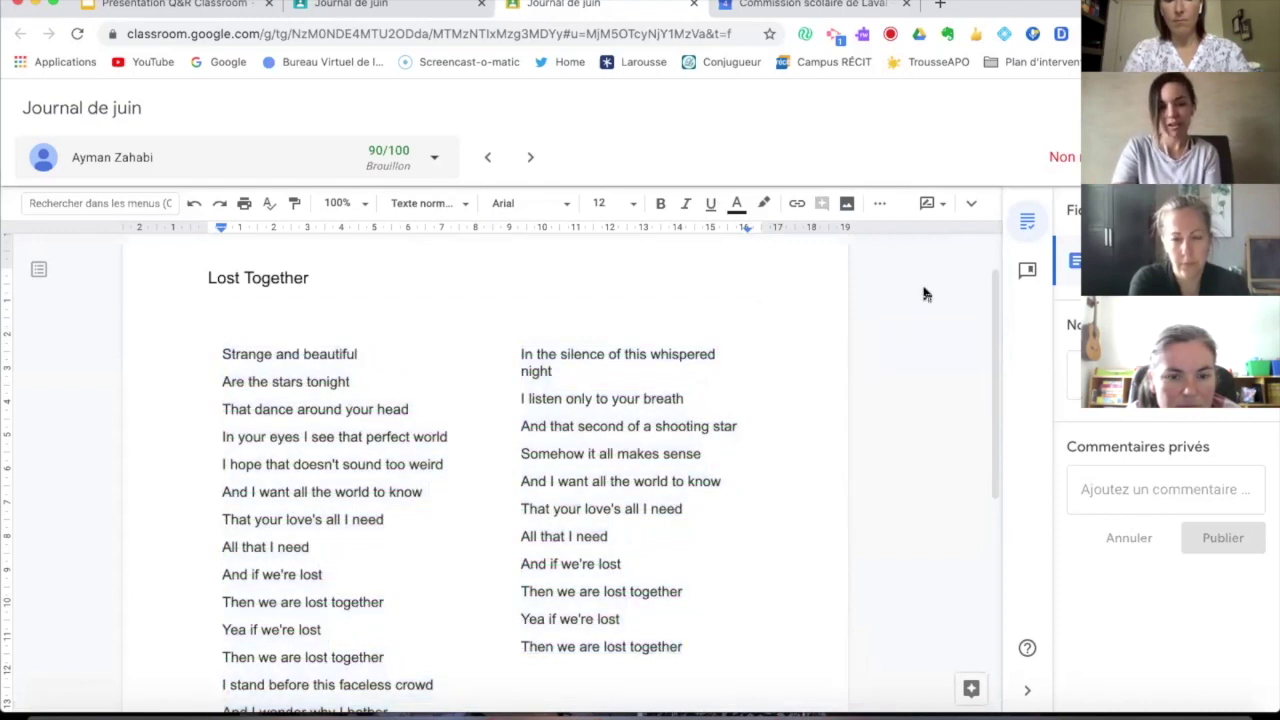
- Switch the student's document from Suggestions to Modification mode for direct editing
{"action": "left_click", "coordinate": [943, 203]}
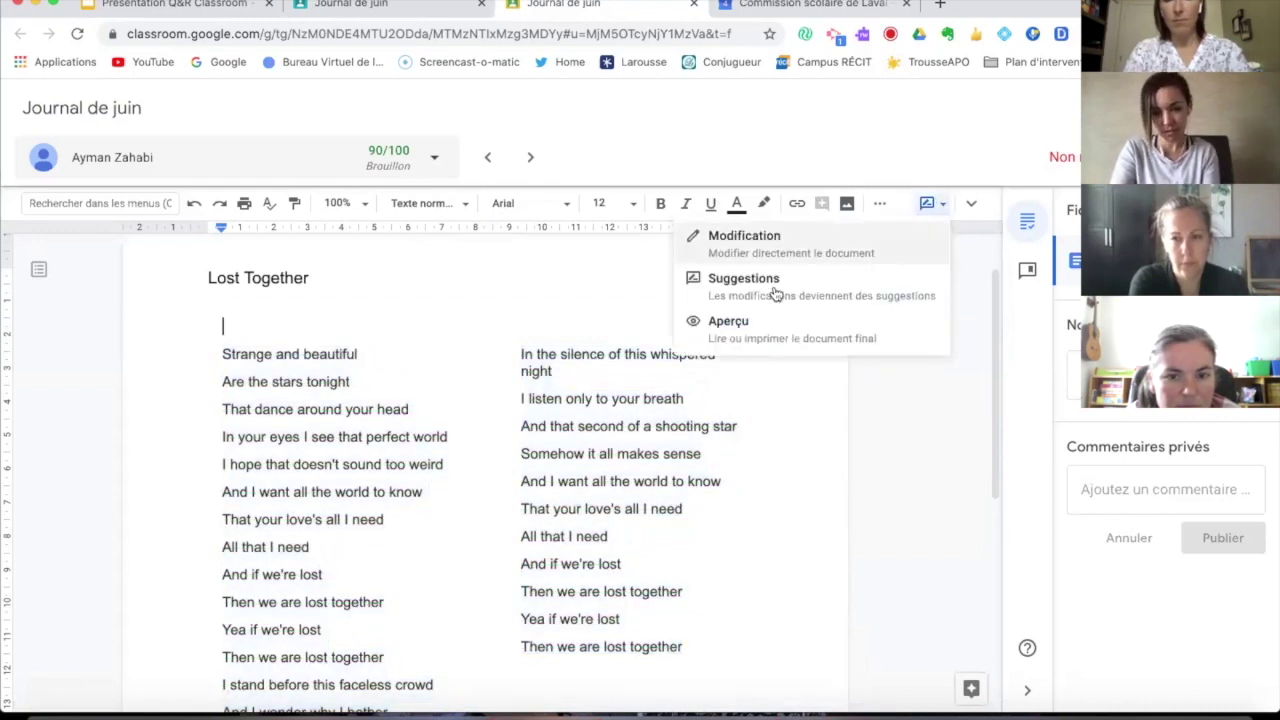
{"action": "left_click", "coordinate": [767, 248]}
{"action": "left_click", "coordinate": [689, 424]}
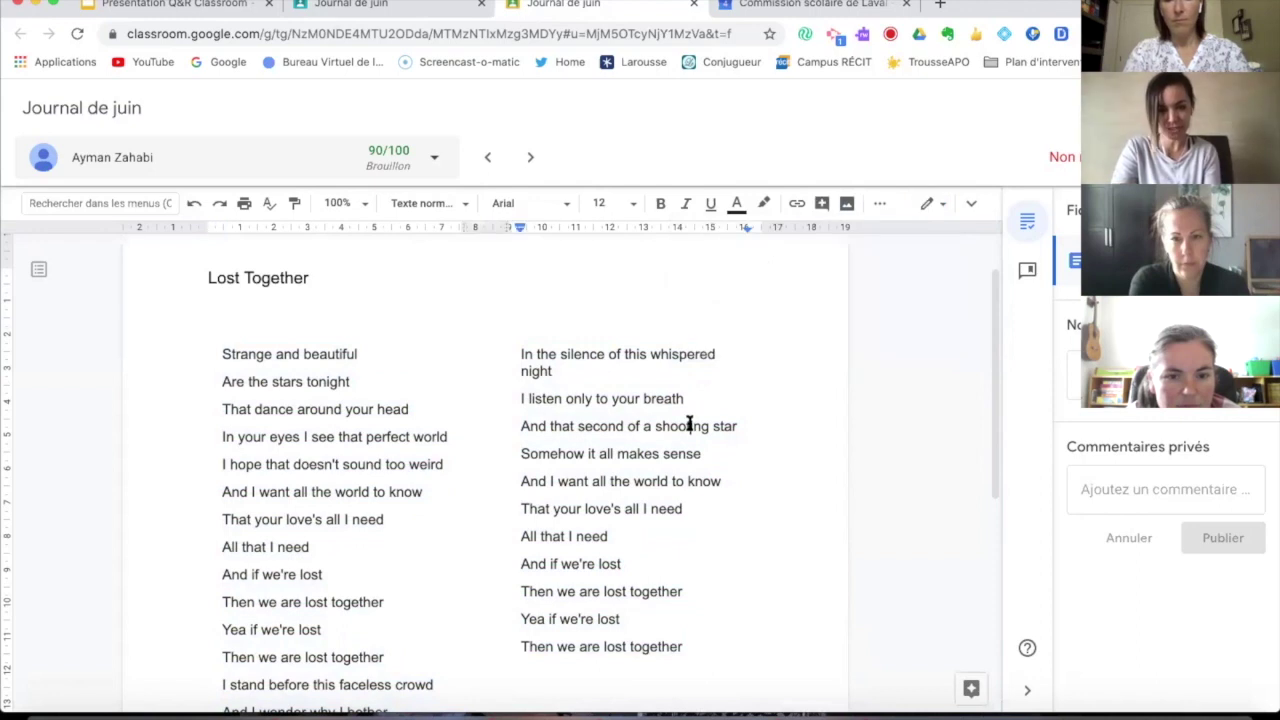
- Delete the entire second column of text, from "In the silence of this whispered night" to its last line
{"action": "scroll", "coordinate": [689, 421], "scroll_direction": "down", "scroll_amount": 3}
{"action": "left_click_drag", "start_coordinate": [682, 509], "coordinate": [499, 310]}
{"action": "scroll", "coordinate": [540, 325], "scroll_direction": "up", "scroll_amount": 2}
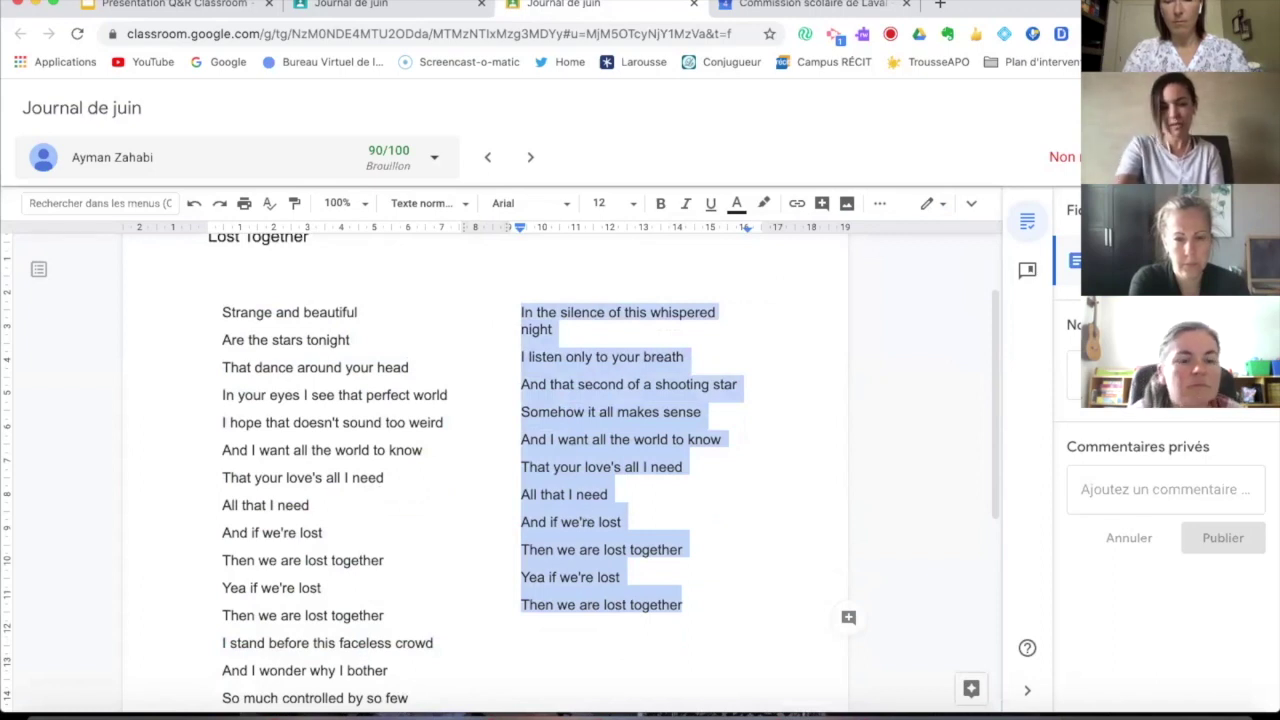
{"action": "key", "text": "BackSpace"}
{"action": "scroll", "coordinate": [448, 581], "scroll_direction": "up", "scroll_amount": 4}
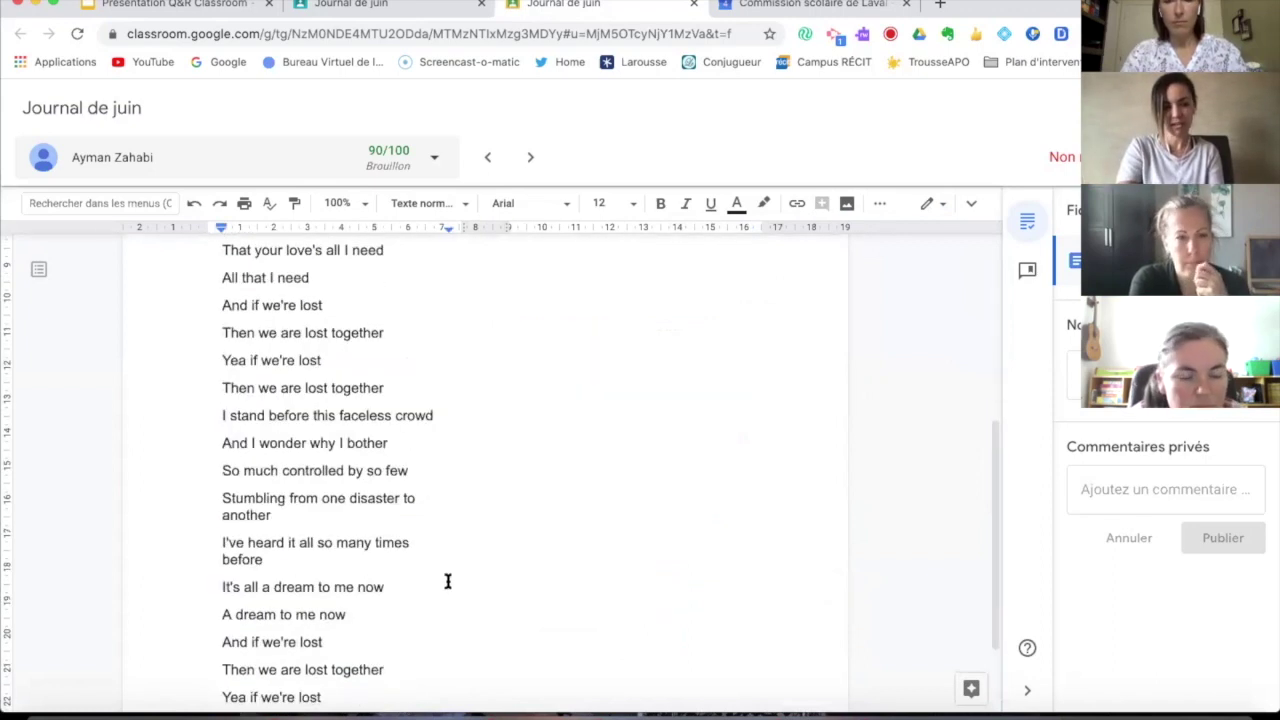
{"action": "scroll", "coordinate": [388, 512], "scroll_direction": "down", "scroll_amount": 4}
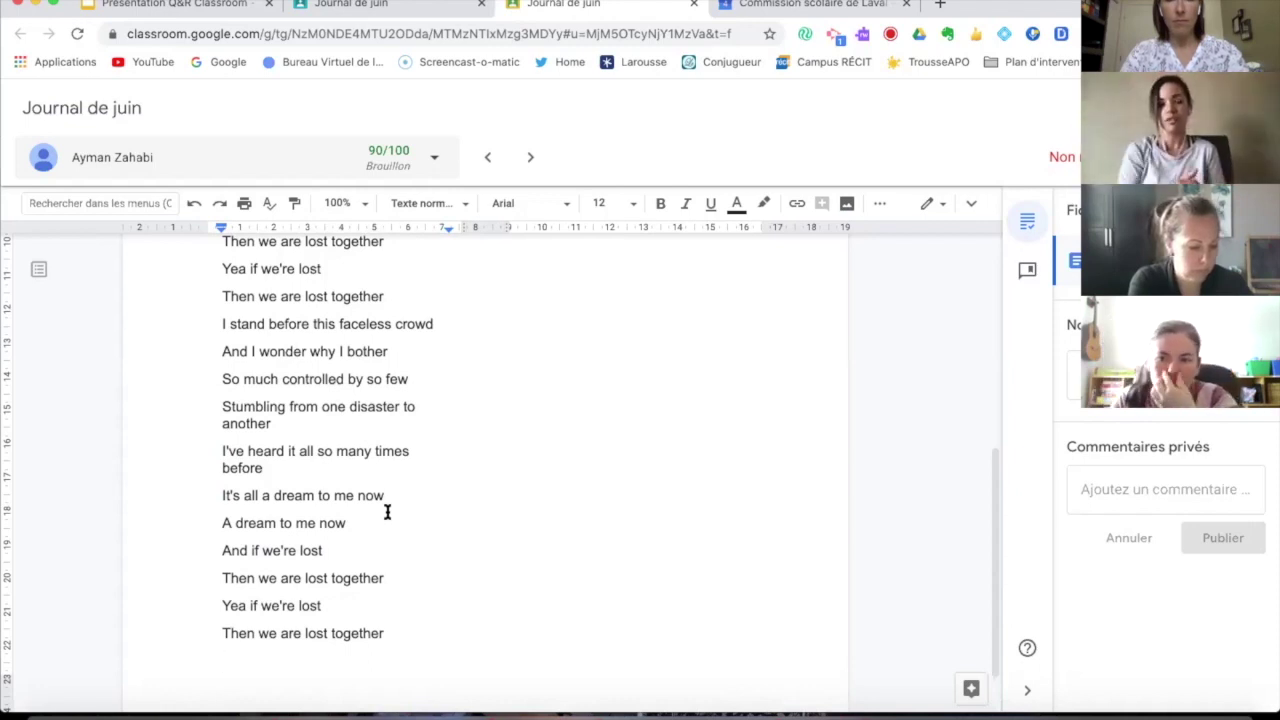
- Return from the submissions to the Travaux et devoirs page of the Français class
{"action": "left_click", "coordinate": [357, 15]}
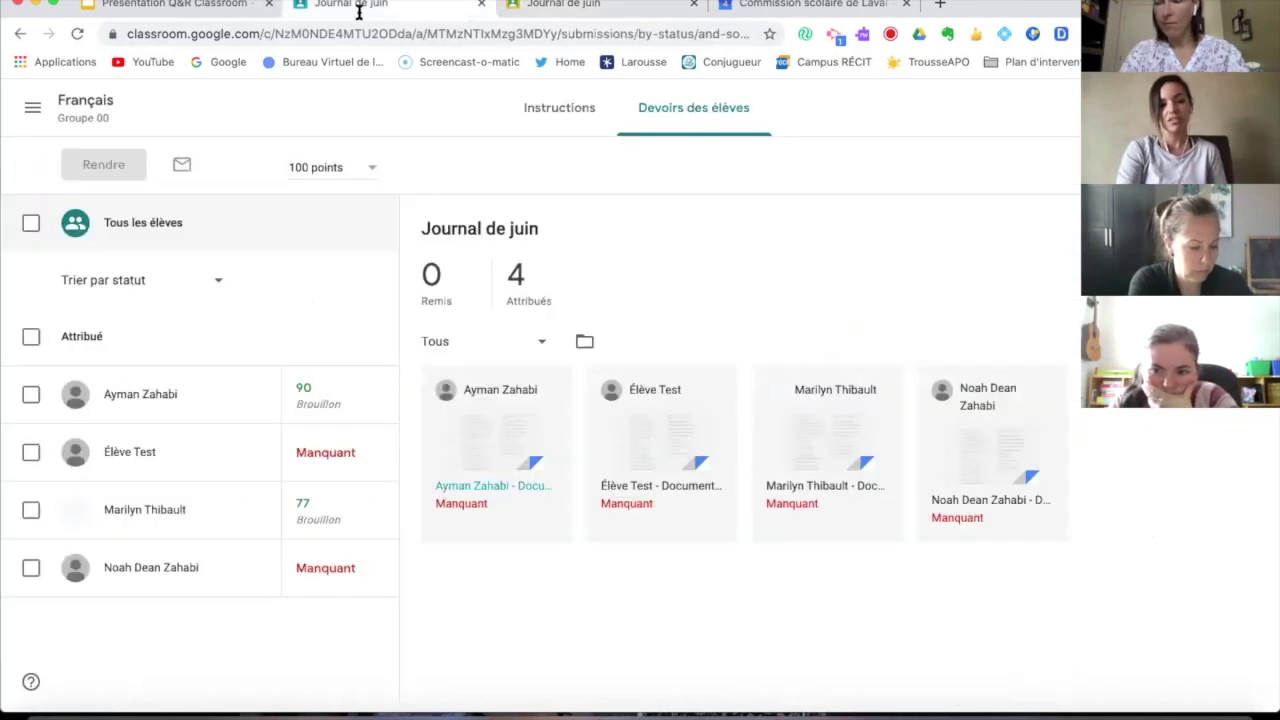
{"action": "left_click", "coordinate": [105, 113]}
{"action": "left_click", "coordinate": [577, 117]}
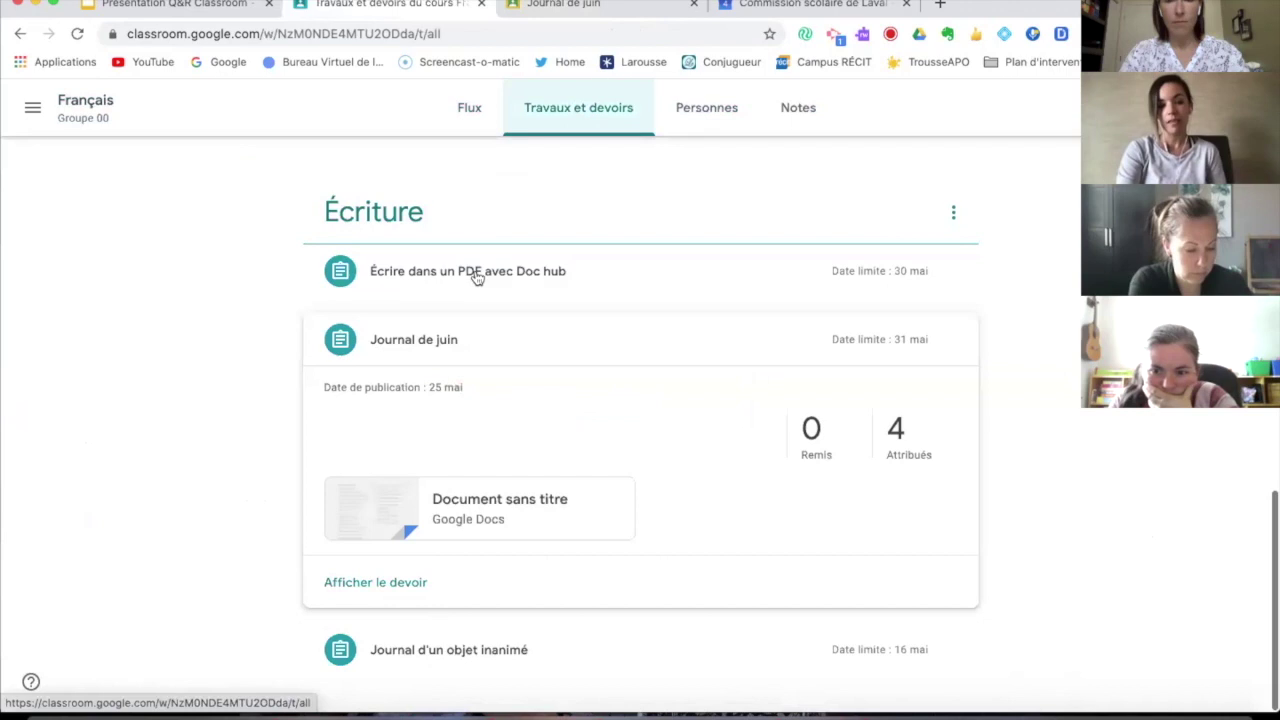
{"action": "scroll", "coordinate": [523, 272], "scroll_direction": "up", "scroll_amount": 2}
{"action": "scroll", "coordinate": [523, 272], "scroll_direction": "up", "scroll_amount": 10}
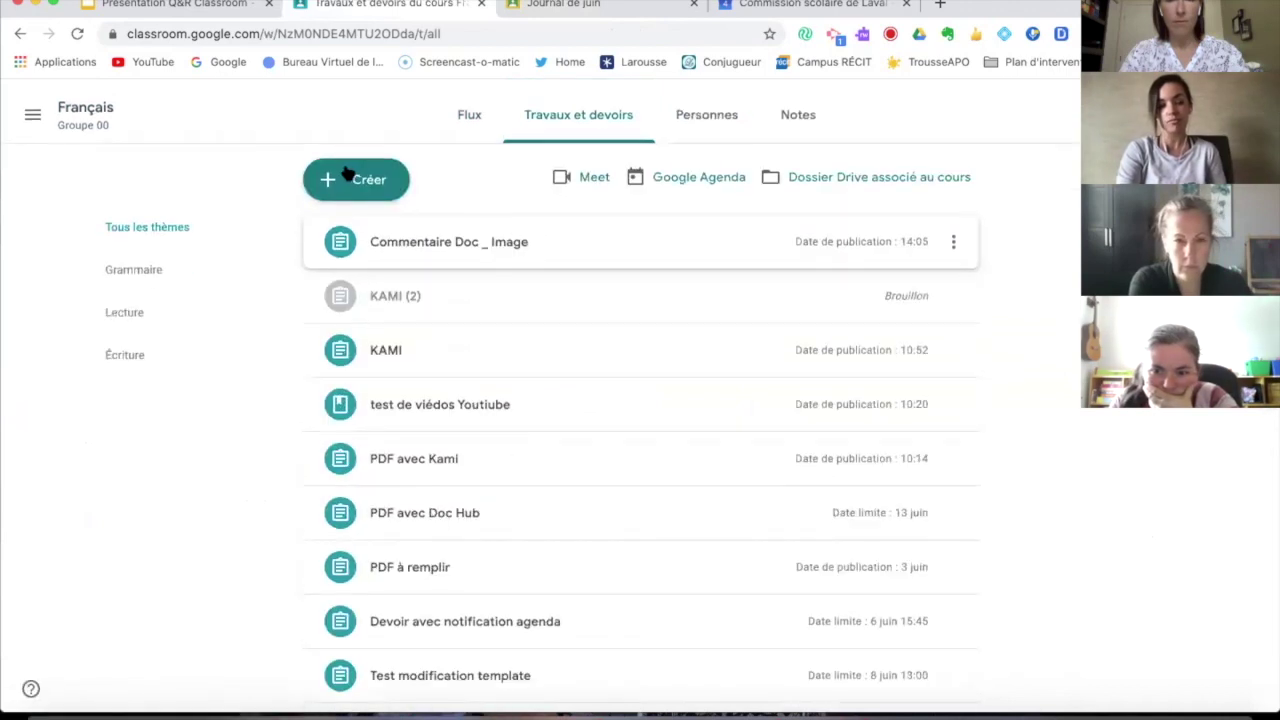
- Start a new Devoir for the Français class, deselect one student from its recipients, and close it without publishing
{"action": "left_click", "coordinate": [343, 172]}
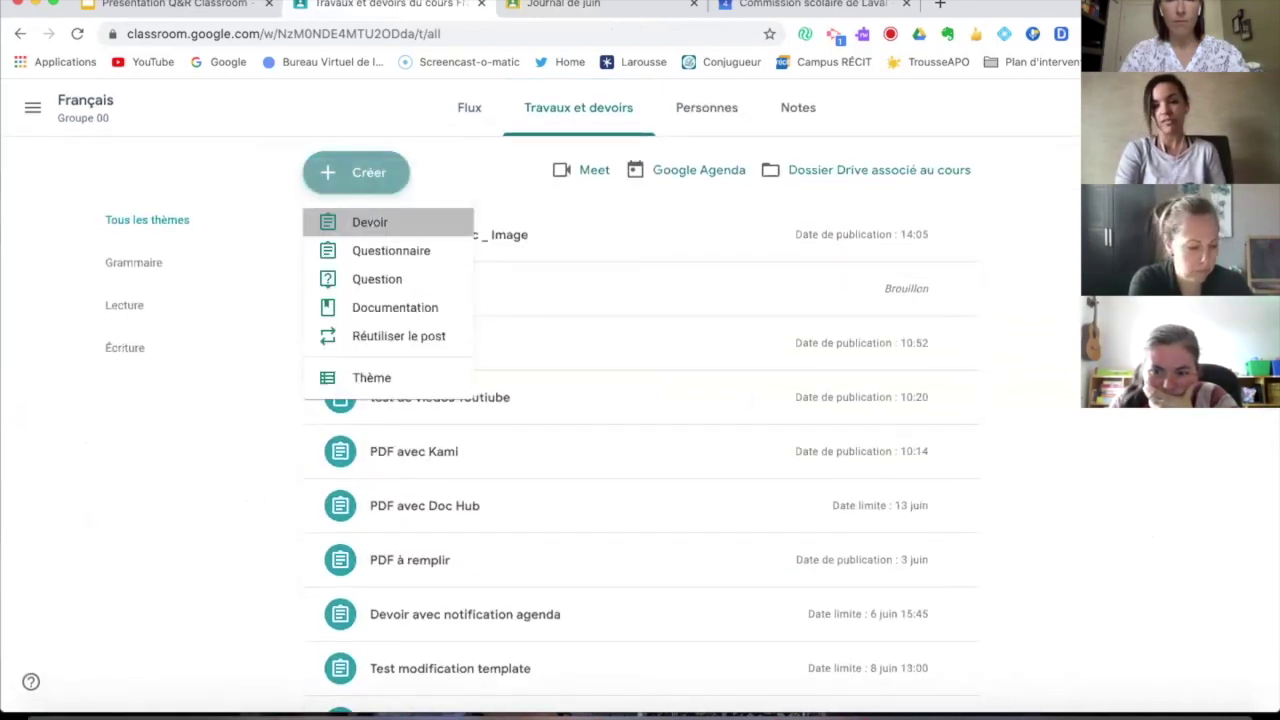
{"action": "left_click", "coordinate": [369, 222]}
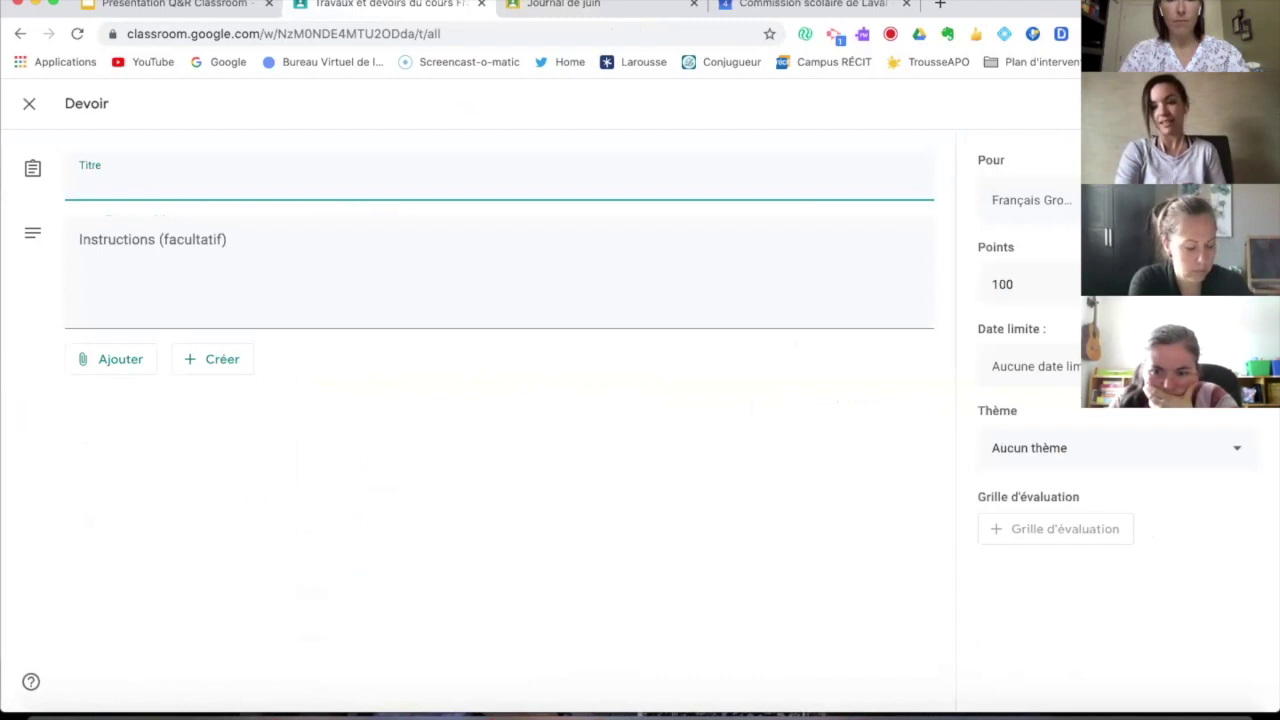
{"action": "left_click", "coordinate": [1035, 200]}
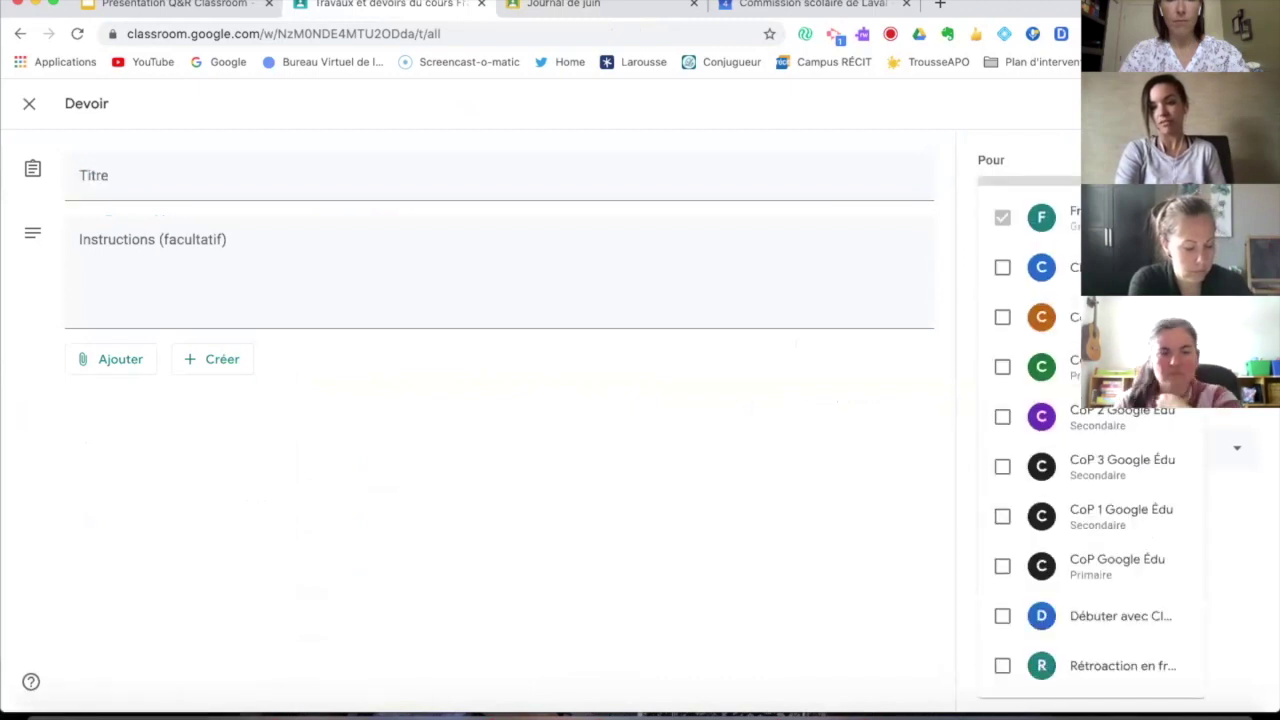
{"action": "left_click", "coordinate": [1068, 188]}
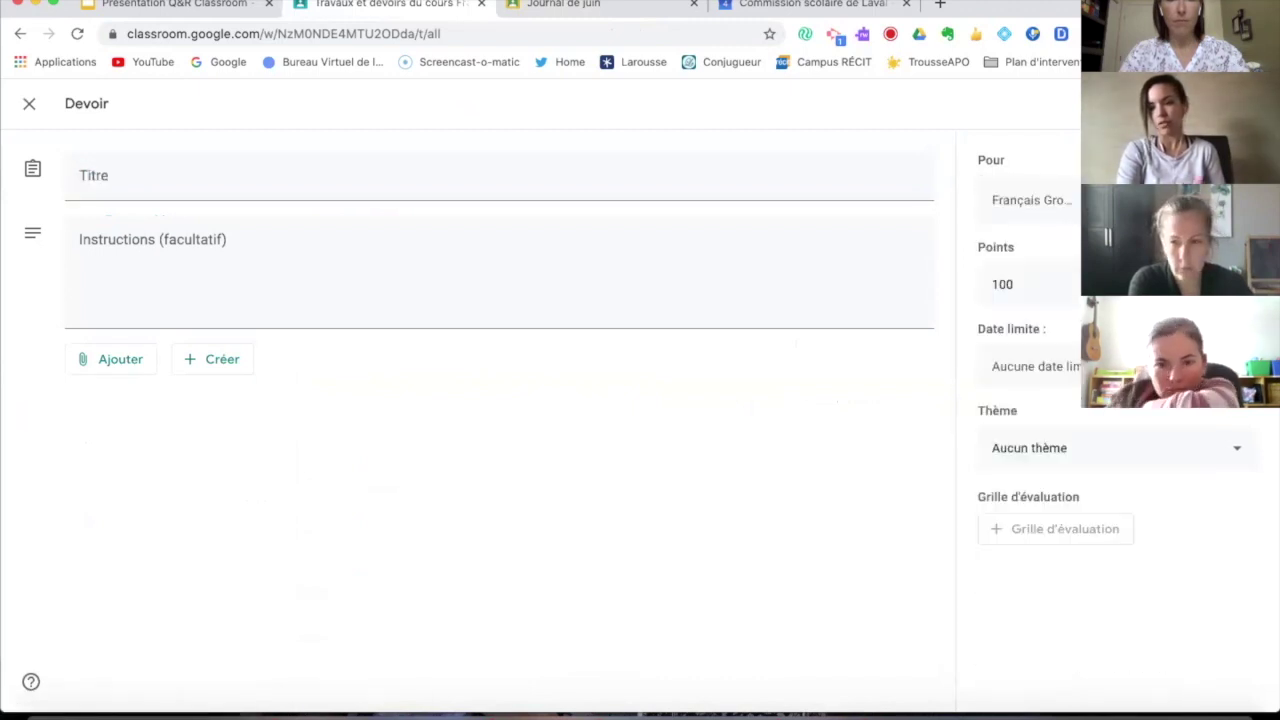
{"action": "left_click", "coordinate": [1150, 200]}
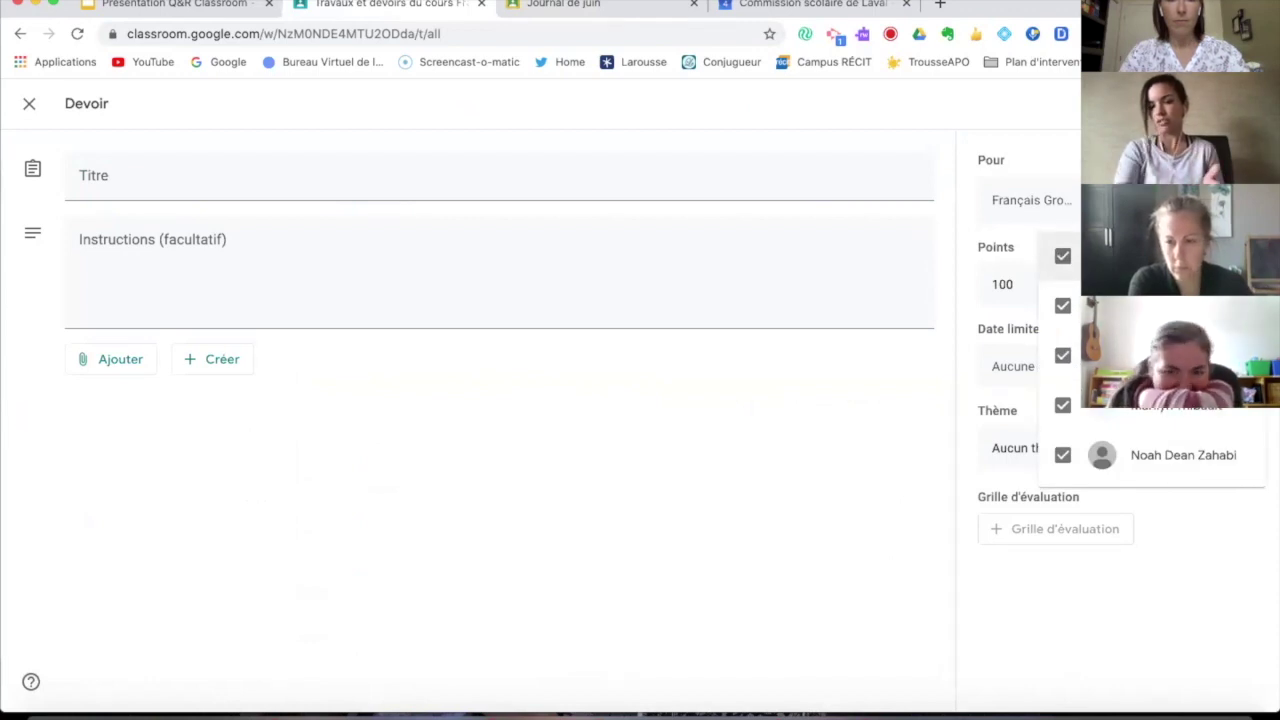
{"action": "left_click", "coordinate": [1064, 308]}
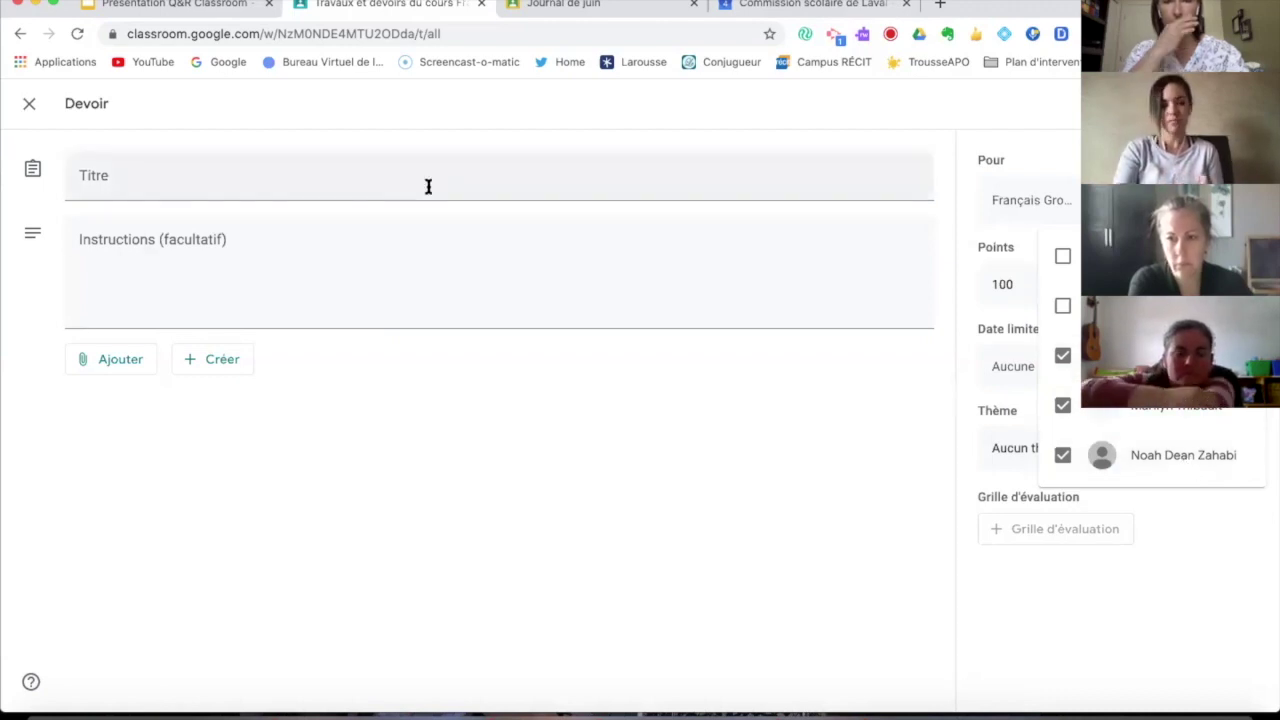
{"action": "left_click", "coordinate": [485, 149]}
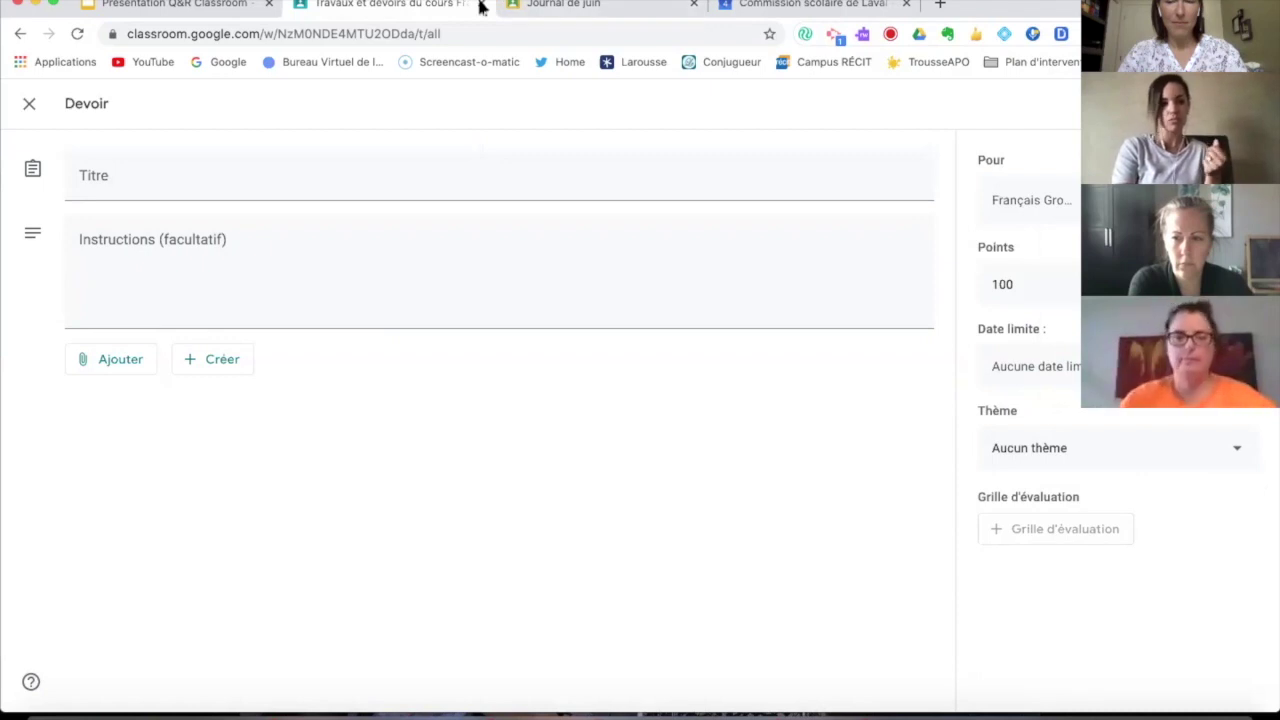
{"action": "left_click", "coordinate": [29, 112]}
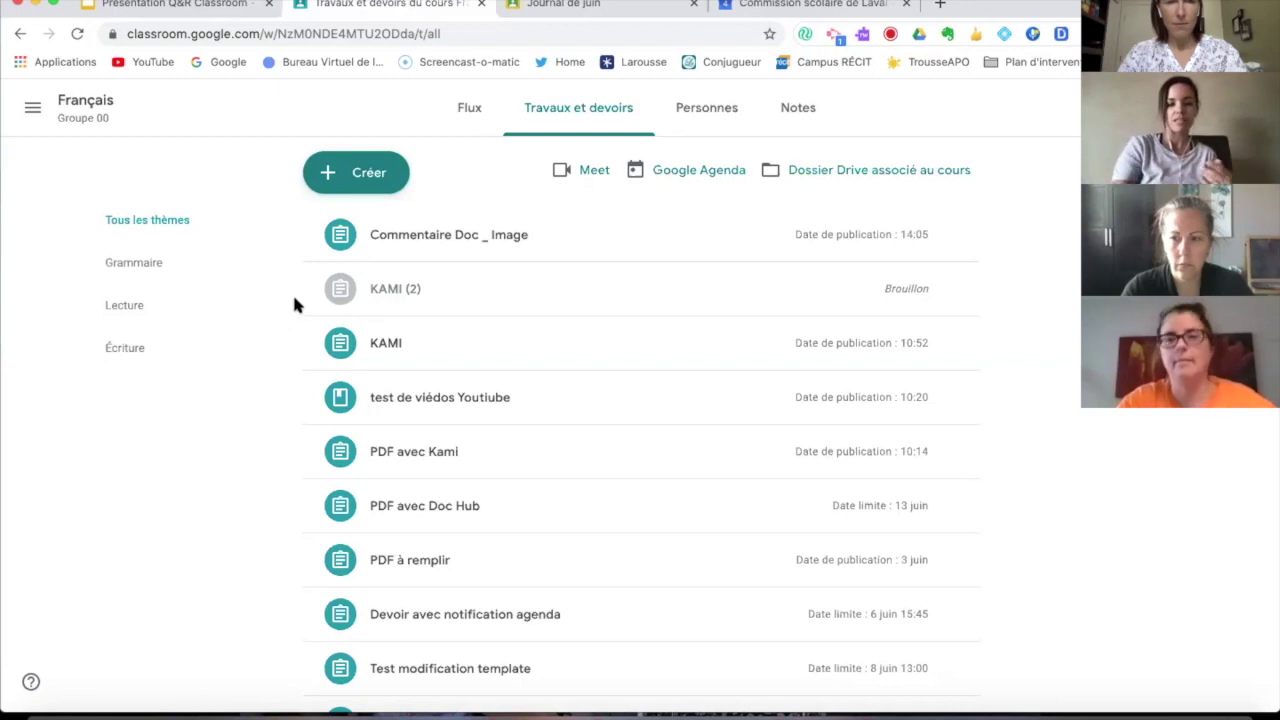
- Look over the Français class's Flux and open the course settings at the Général section with the Meet options
{"action": "left_click", "coordinate": [476, 116]}
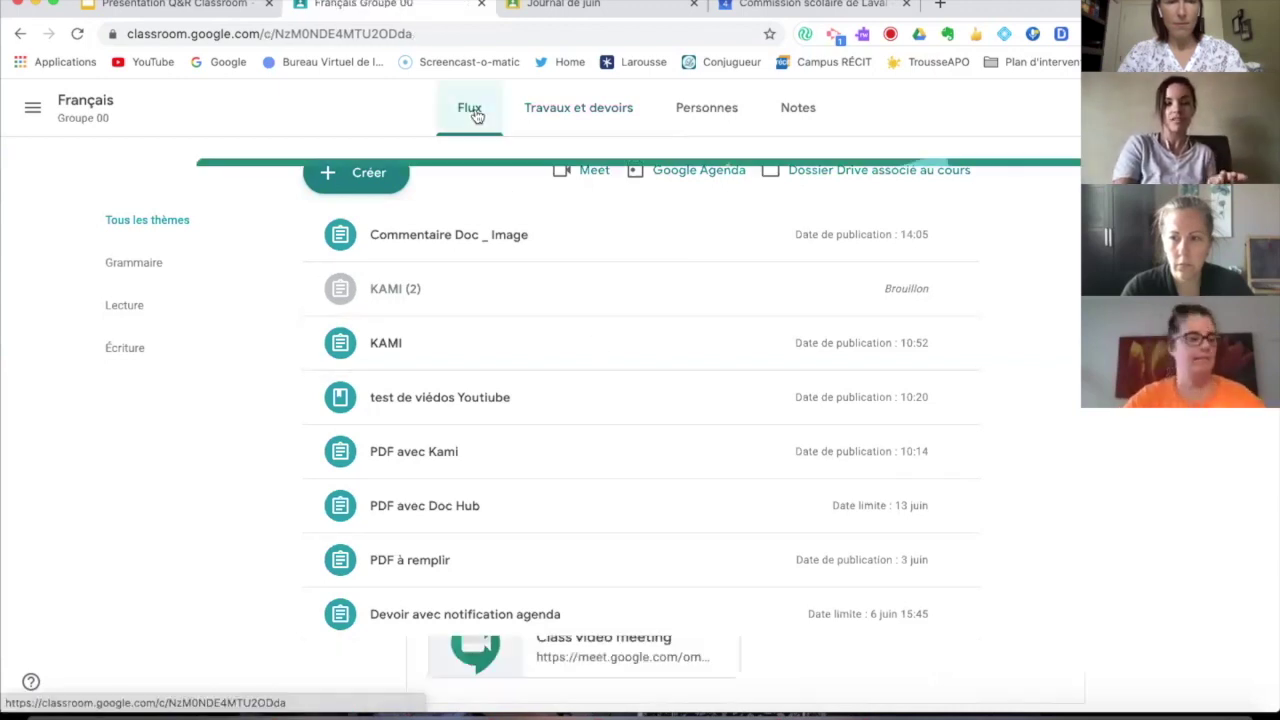
{"action": "scroll", "coordinate": [640, 566], "scroll_direction": "down", "scroll_amount": 3}
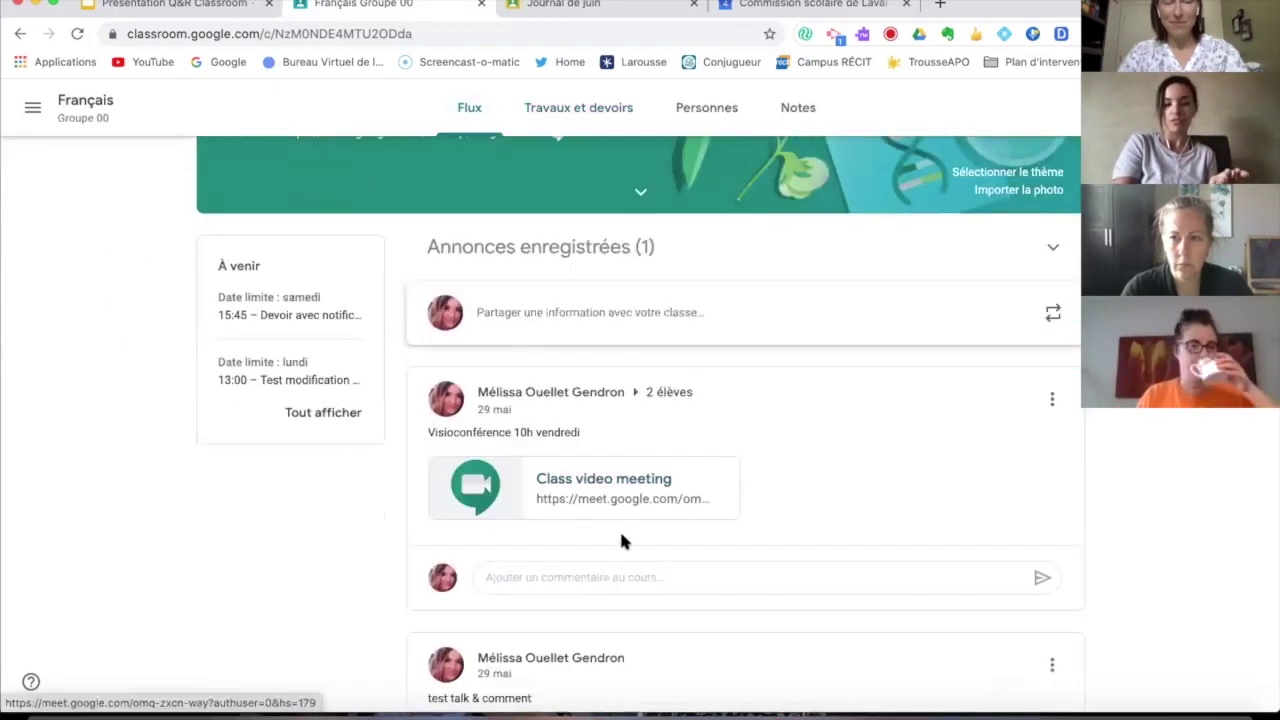
{"action": "scroll", "coordinate": [665, 503], "scroll_direction": "up", "scroll_amount": 3}
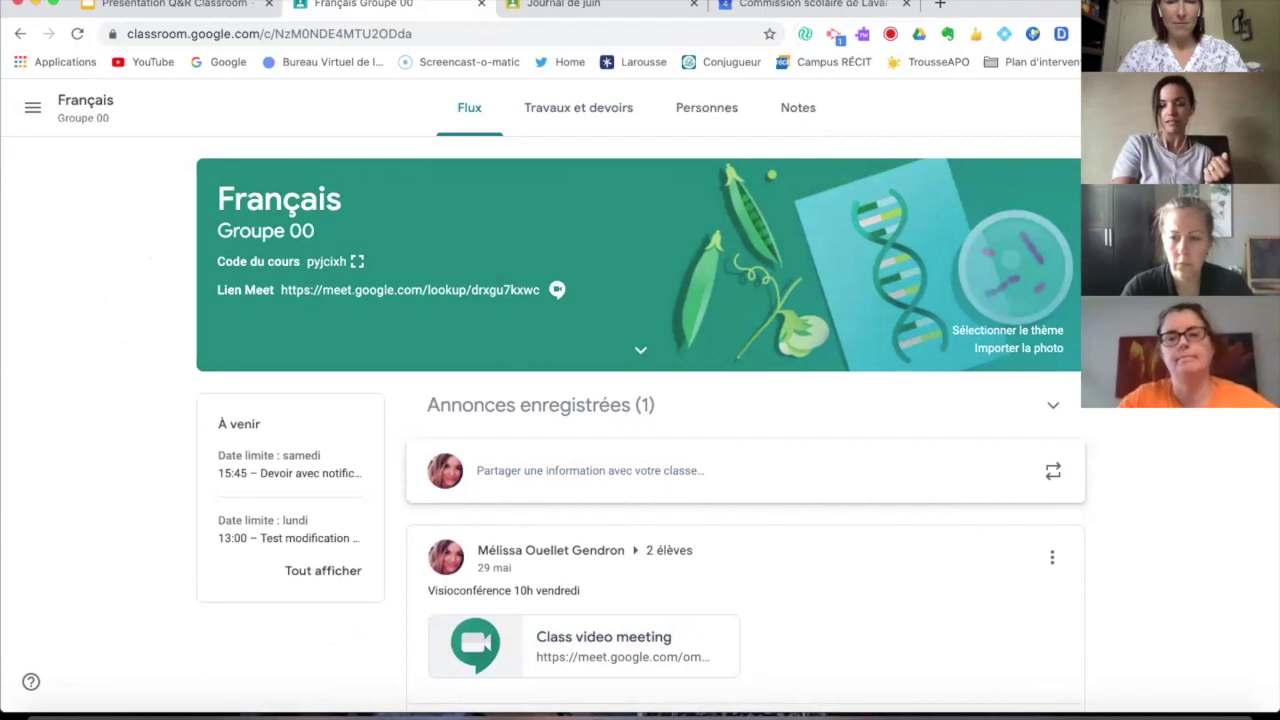
{"action": "scroll", "coordinate": [740, 510], "scroll_direction": "down", "scroll_amount": 5}
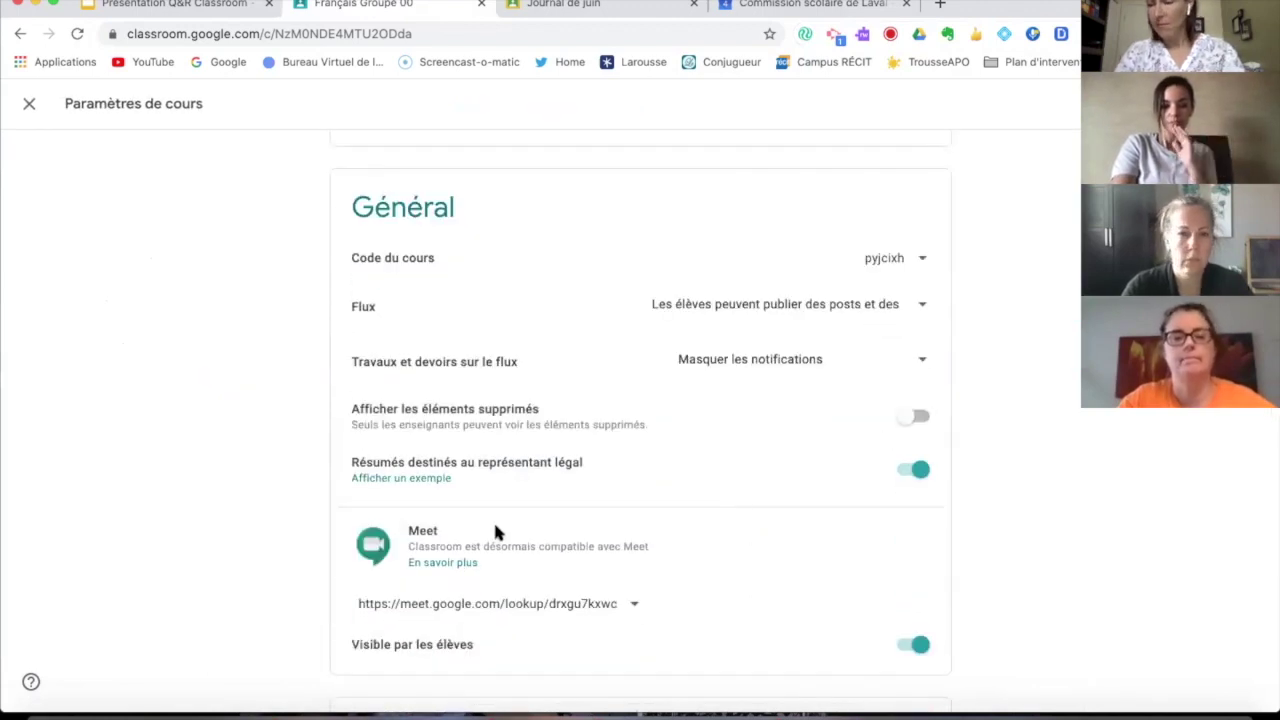
- Display the choices for students' posting permissions on the Flux in the Général course settings
{"action": "scroll", "coordinate": [494, 531], "scroll_direction": "down", "scroll_amount": 3}
{"action": "scroll", "coordinate": [494, 531], "scroll_direction": "up", "scroll_amount": 4}
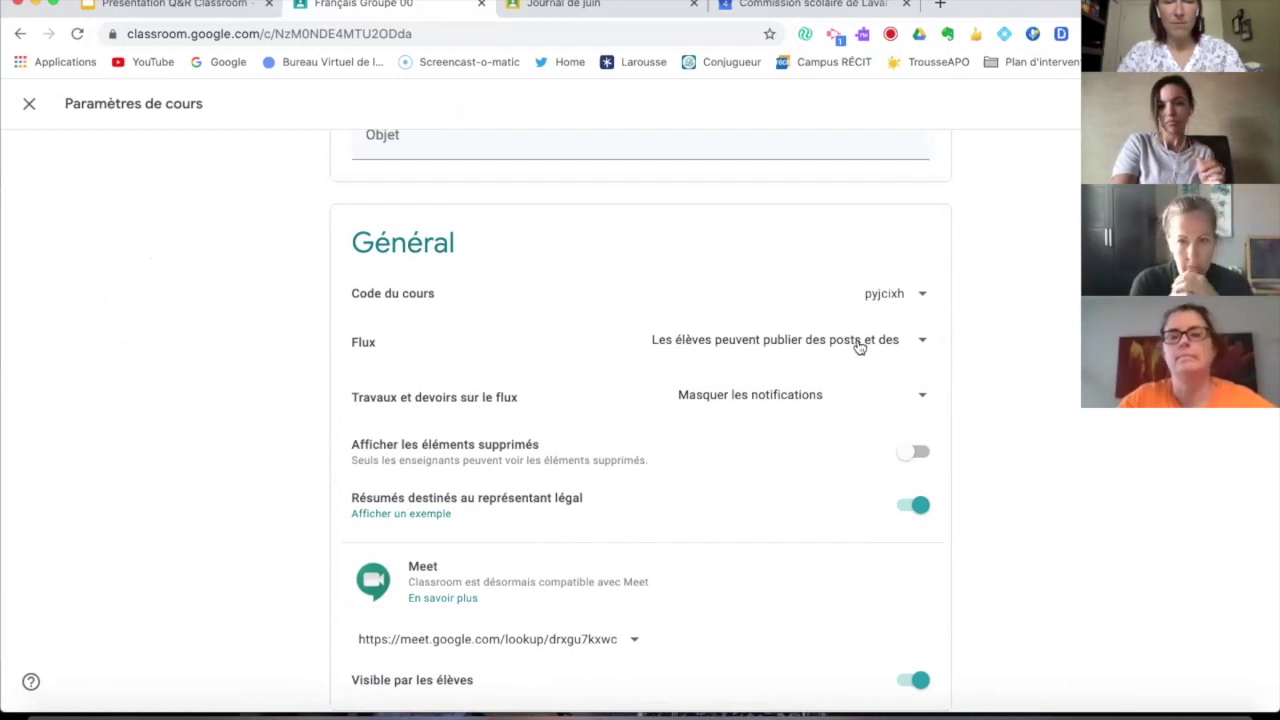
{"action": "left_click", "coordinate": [924, 345]}
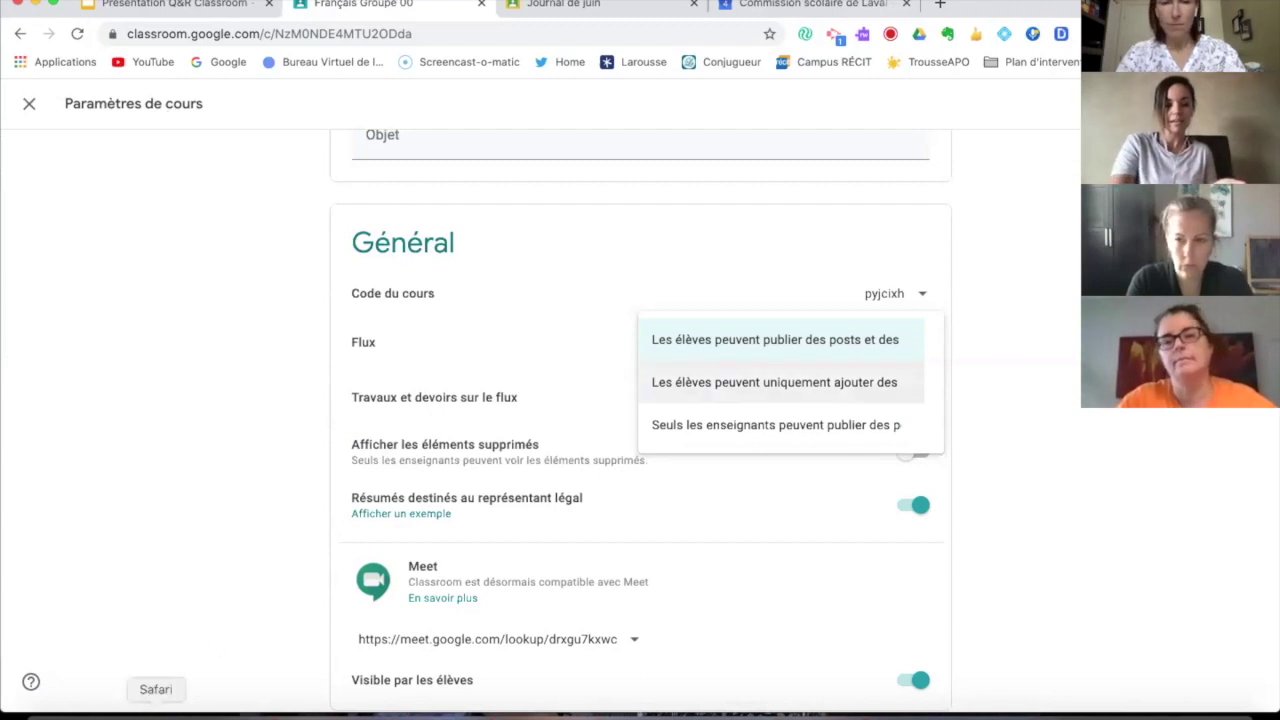
- Switch to Safari, look through the Autoformation des élèves tutorials from Se connecter to handing in paper work, and return to the course settings
{"action": "left_click", "coordinate": [155, 712]}
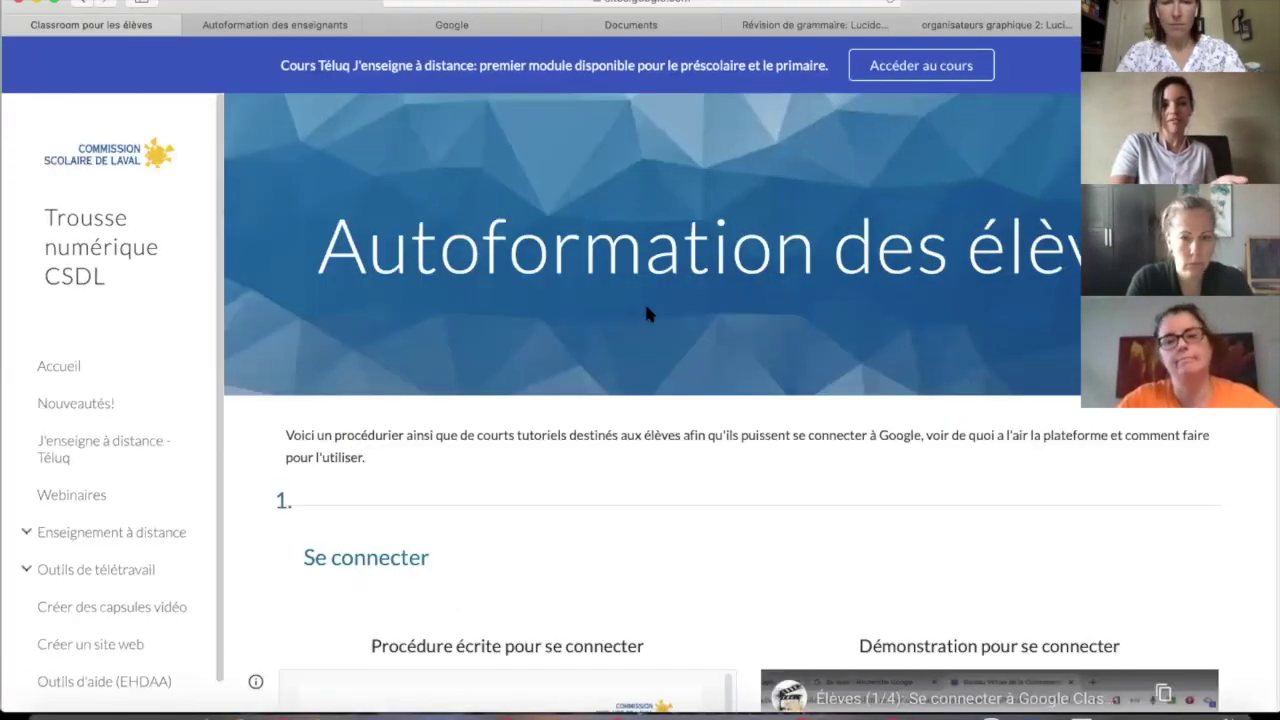
{"action": "scroll", "coordinate": [646, 313], "scroll_direction": "down", "scroll_amount": 3}
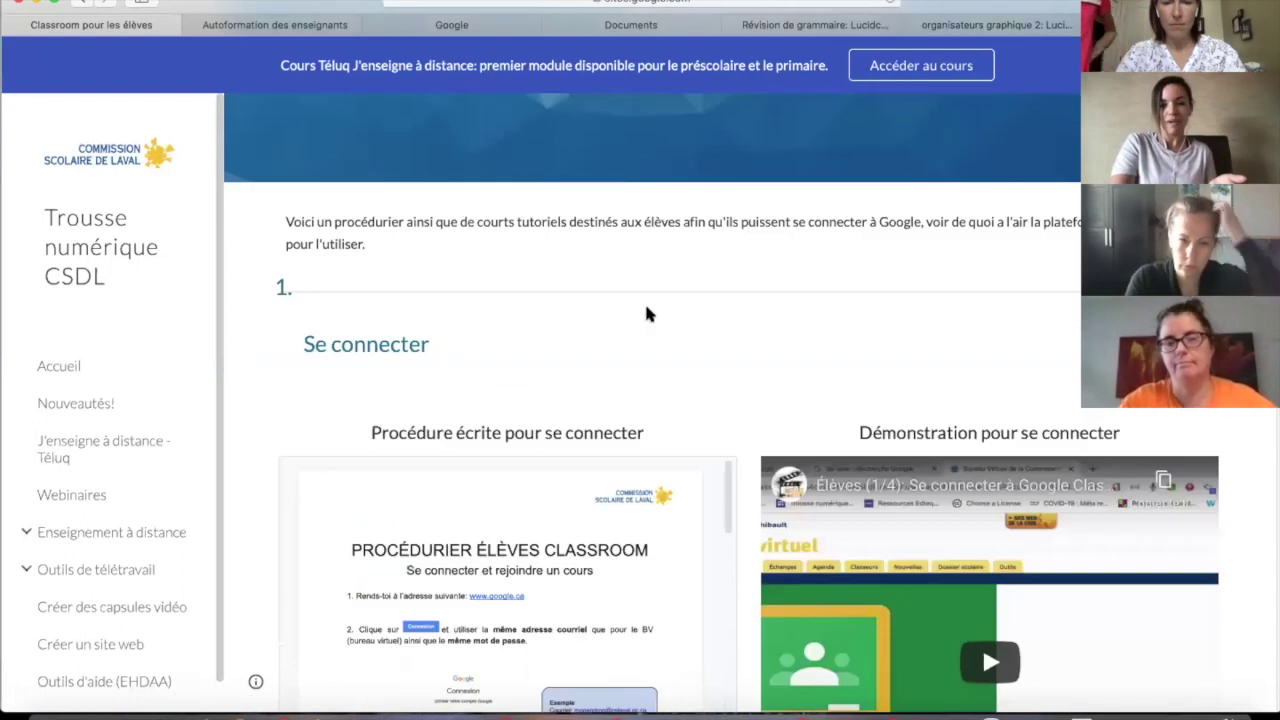
{"action": "scroll", "coordinate": [646, 313], "scroll_direction": "down", "scroll_amount": 10}
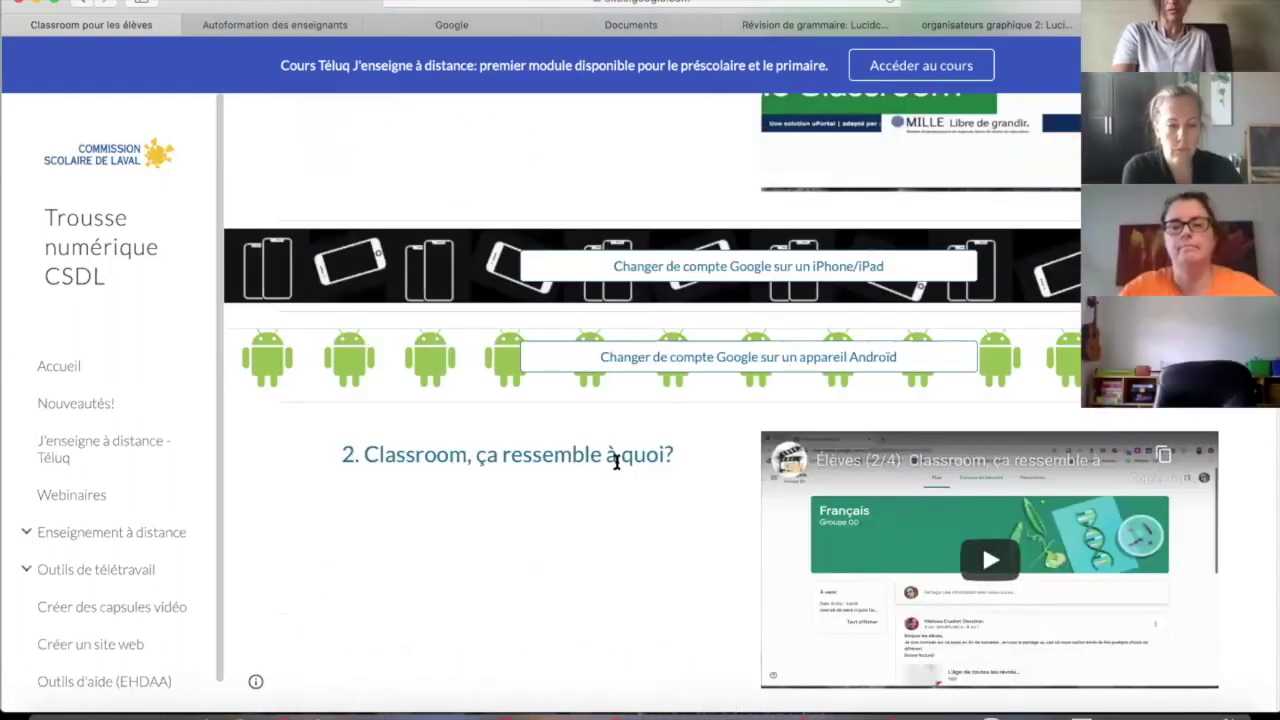
{"action": "scroll", "coordinate": [616, 461], "scroll_direction": "down", "scroll_amount": 3}
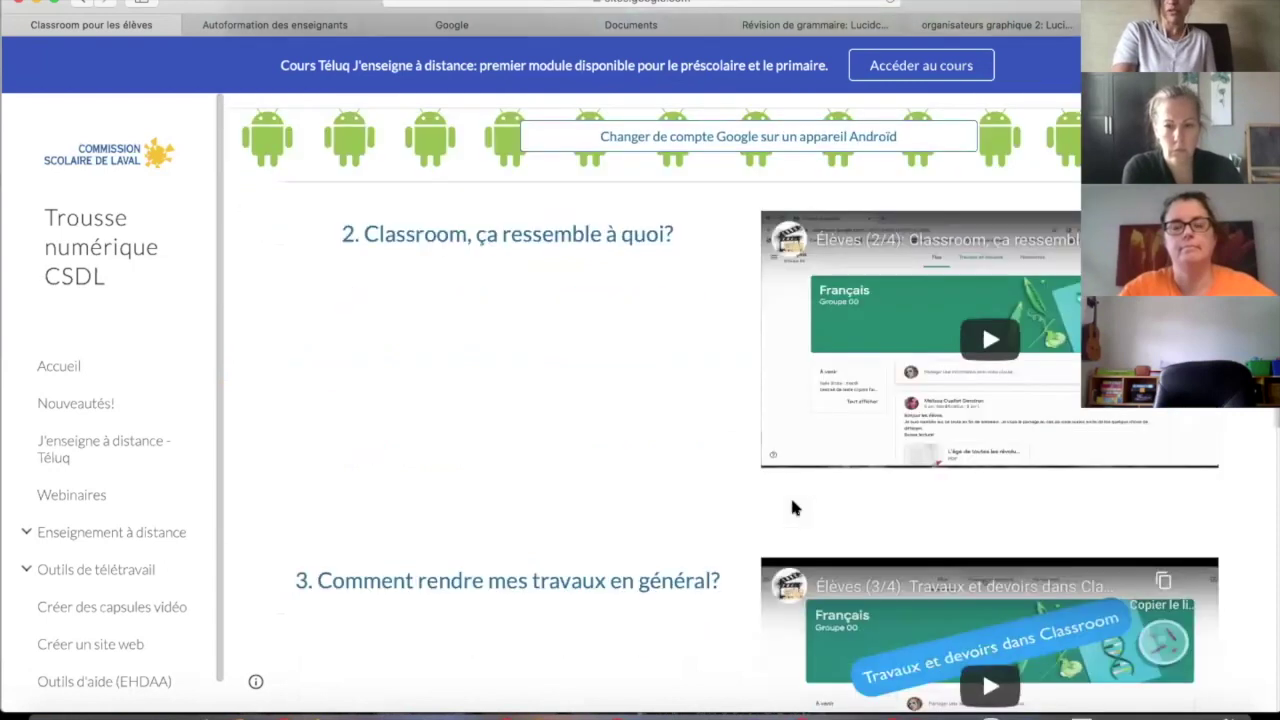
{"action": "scroll", "coordinate": [736, 458], "scroll_direction": "down", "scroll_amount": 3}
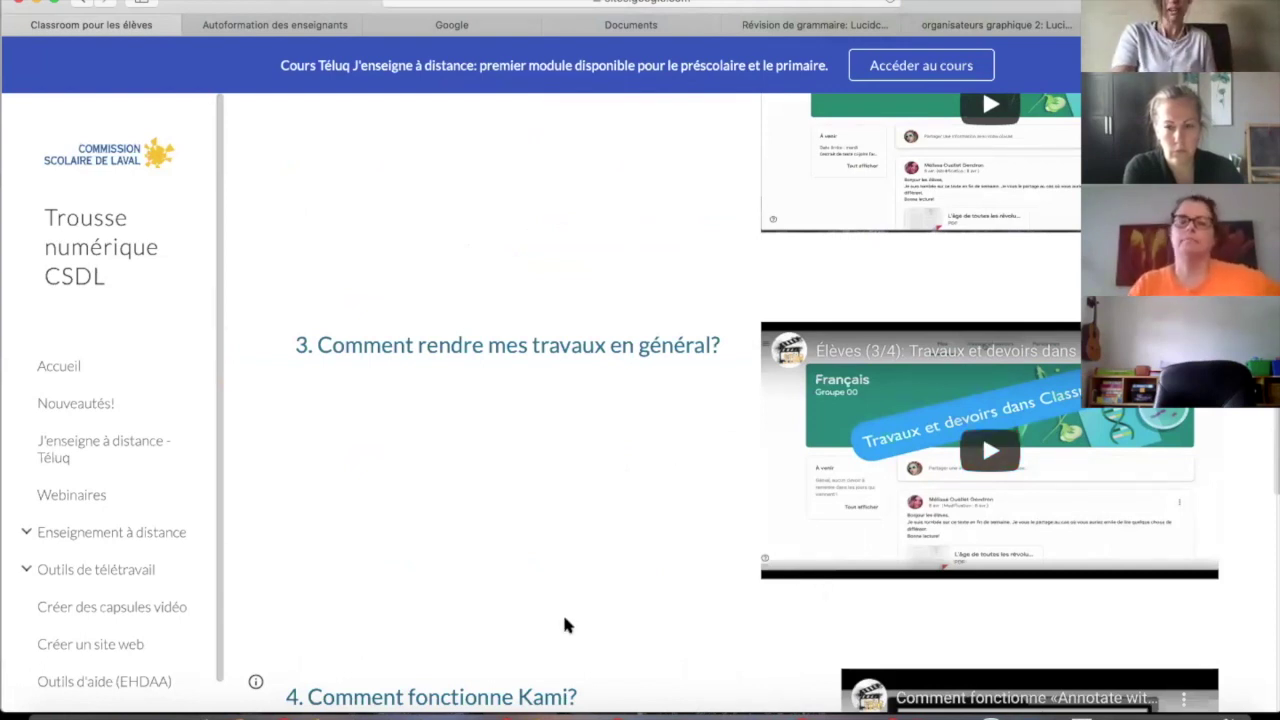
{"action": "scroll", "coordinate": [566, 620], "scroll_direction": "down", "scroll_amount": 2}
{"action": "scroll", "coordinate": [483, 261], "scroll_direction": "down", "scroll_amount": 2}
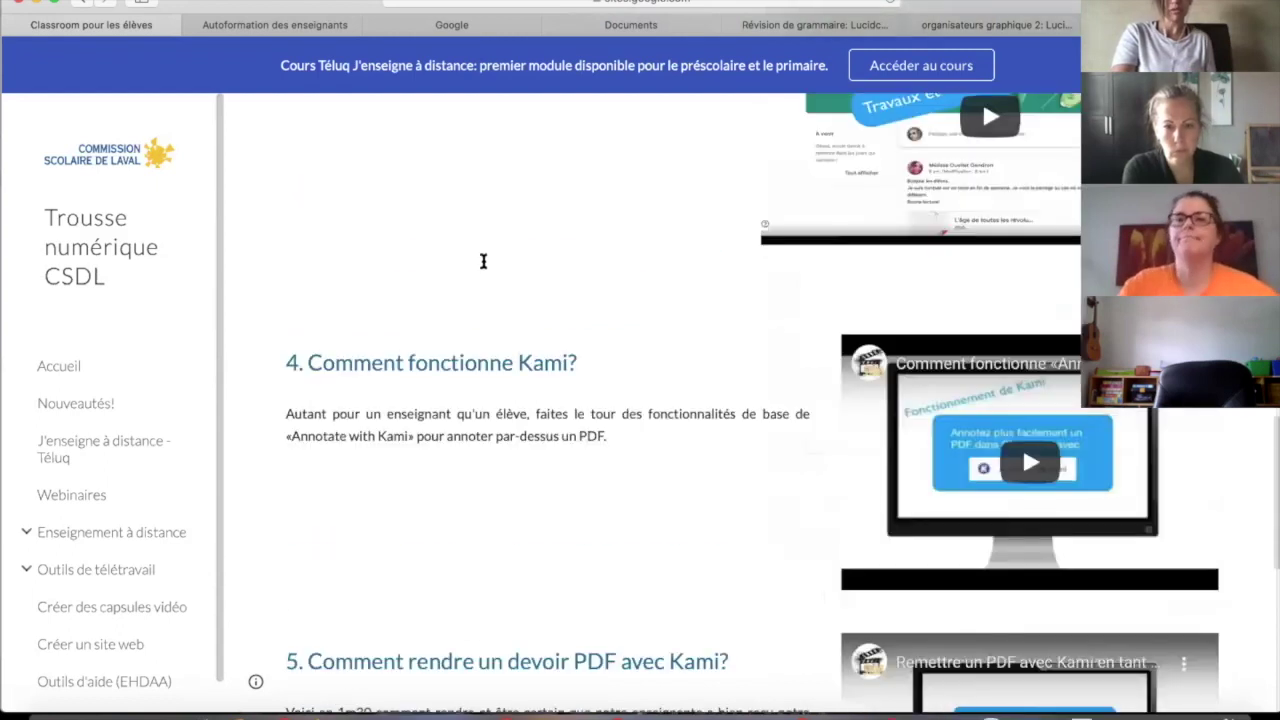
{"action": "scroll", "coordinate": [483, 261], "scroll_direction": "down", "scroll_amount": 2}
{"action": "scroll", "coordinate": [625, 588], "scroll_direction": "down", "scroll_amount": 8}
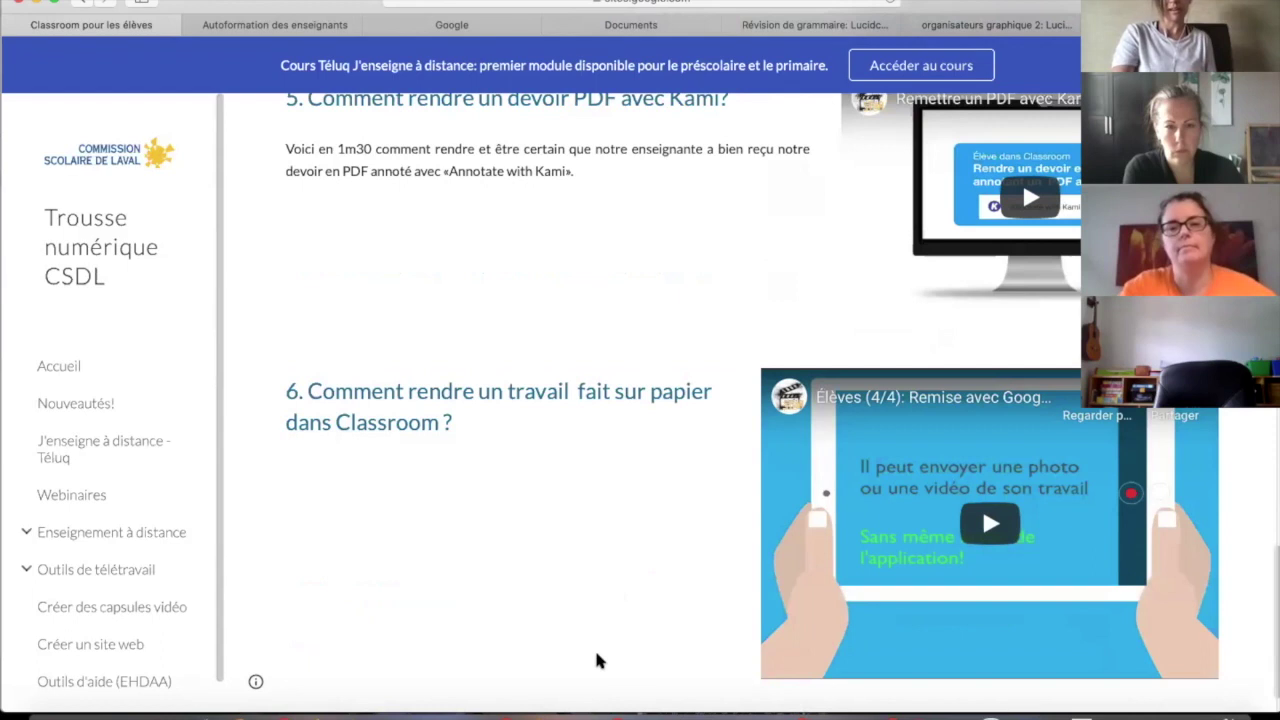
{"action": "scroll", "coordinate": [596, 655], "scroll_direction": "up", "scroll_amount": 20}
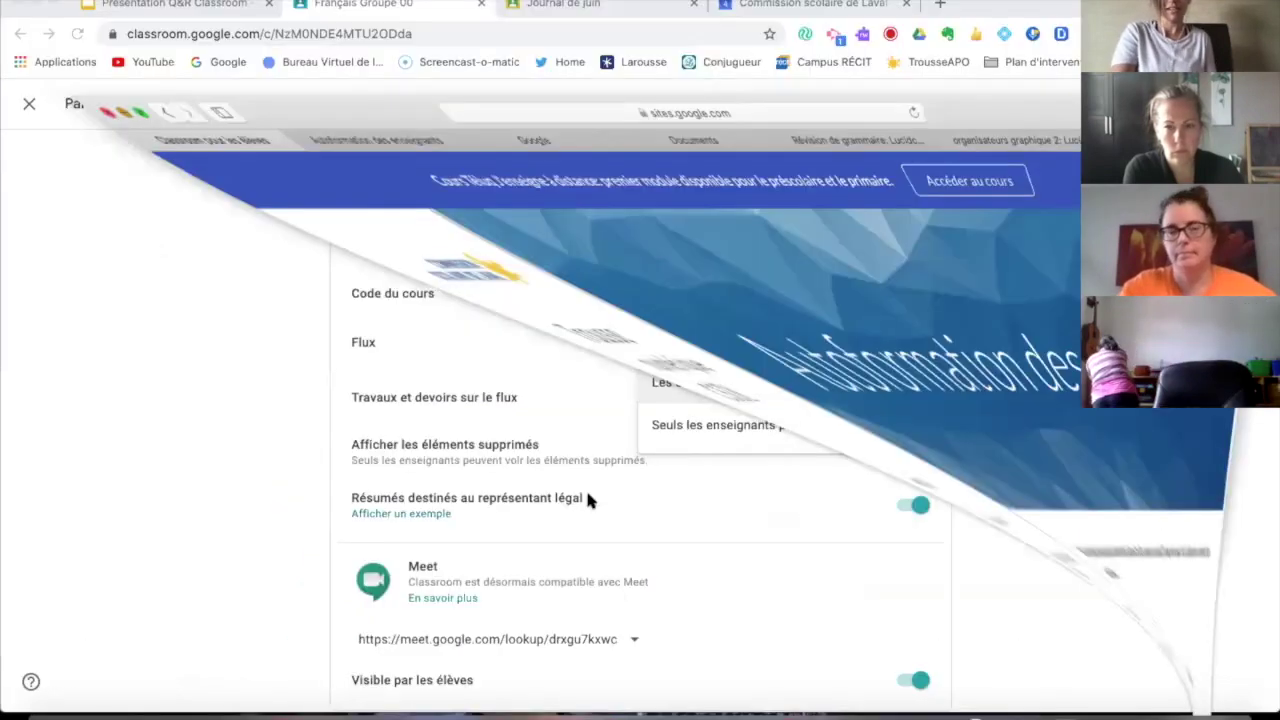
{"action": "left_click", "coordinate": [46, 6]}
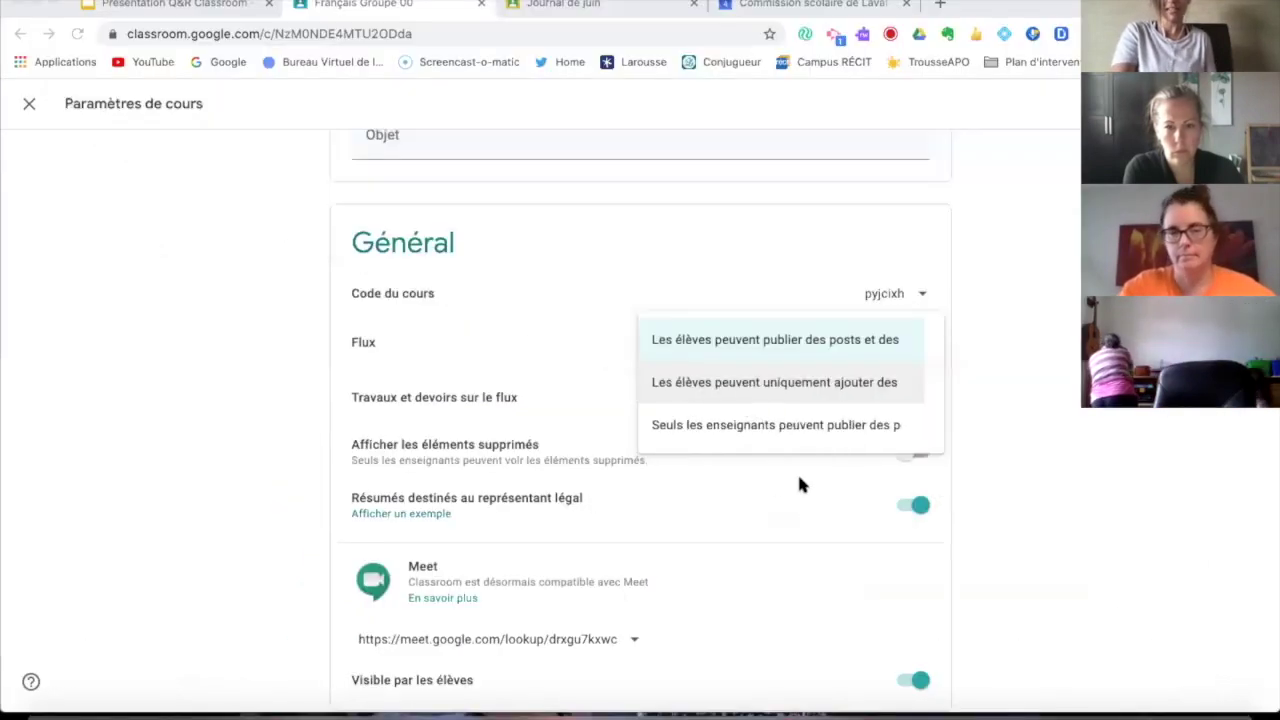
- Review the Flux permission choices again without changing the selection, and switch to the Présentation Q&R Classroom slides
{"action": "left_click", "coordinate": [1100, 412]}
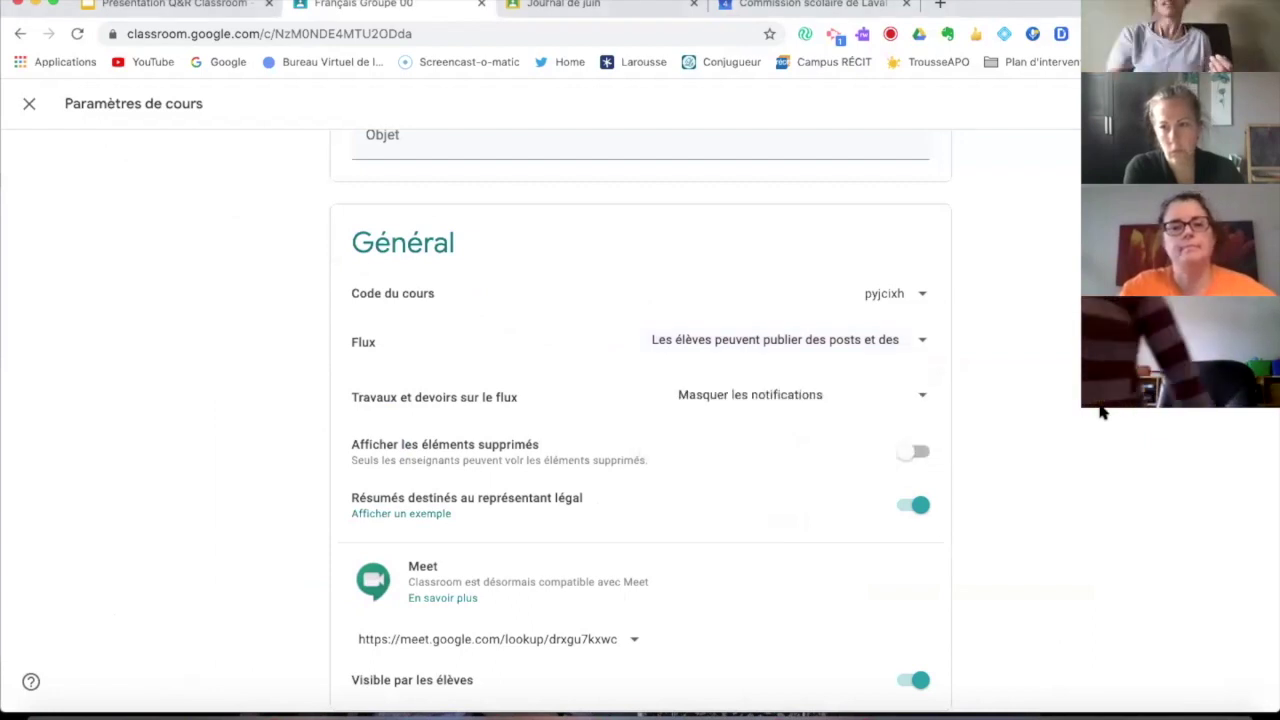
{"action": "left_click", "coordinate": [857, 342]}
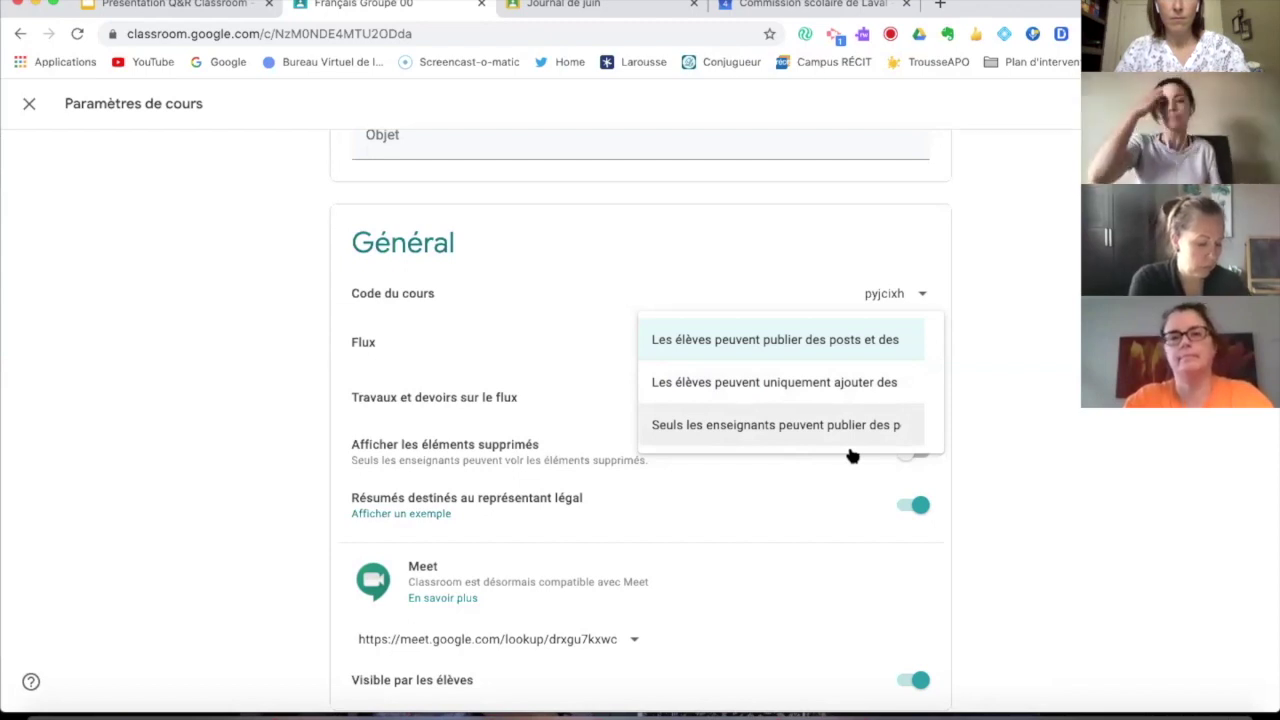
{"action": "left_click", "coordinate": [1057, 370]}
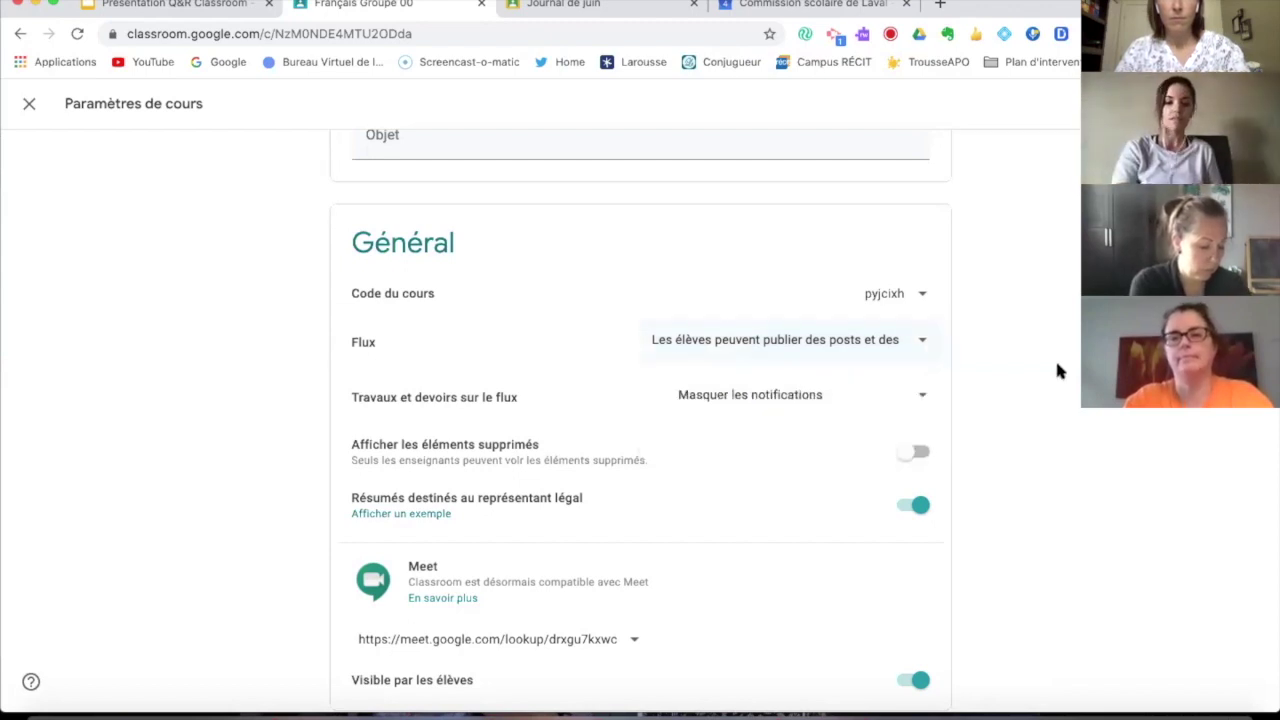
{"action": "left_click", "coordinate": [165, 6]}
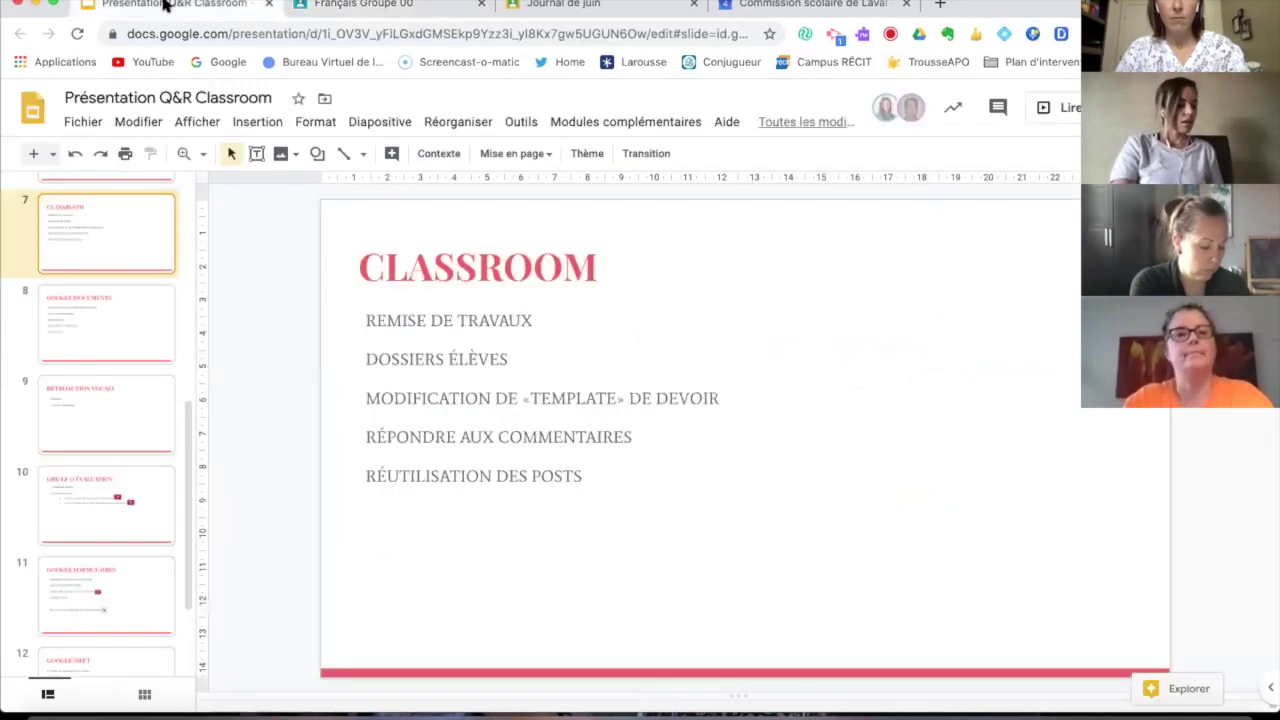
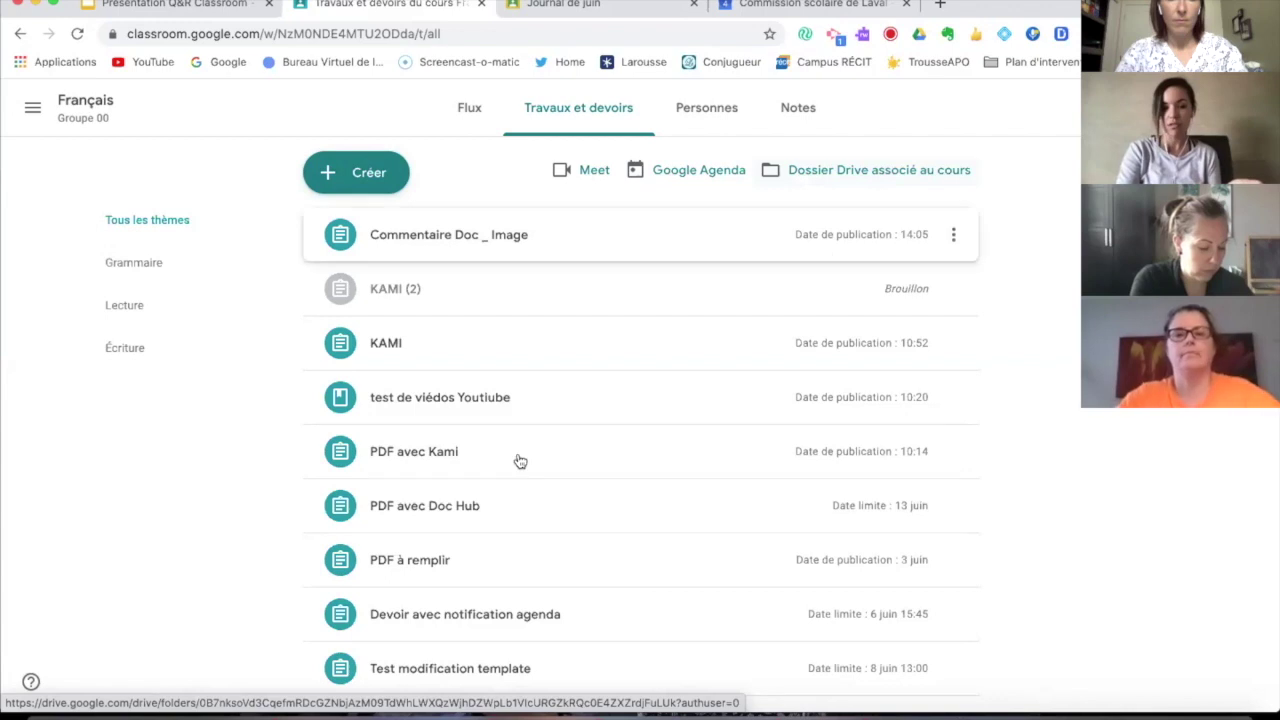
- Examine the Identifie le sujet assignment under Grammaire with its instructions and student submissions, and return to the Français class
{"action": "scroll", "coordinate": [517, 457], "scroll_direction": "down", "scroll_amount": 3}
{"action": "scroll", "coordinate": [519, 460], "scroll_direction": "down", "scroll_amount": 6}
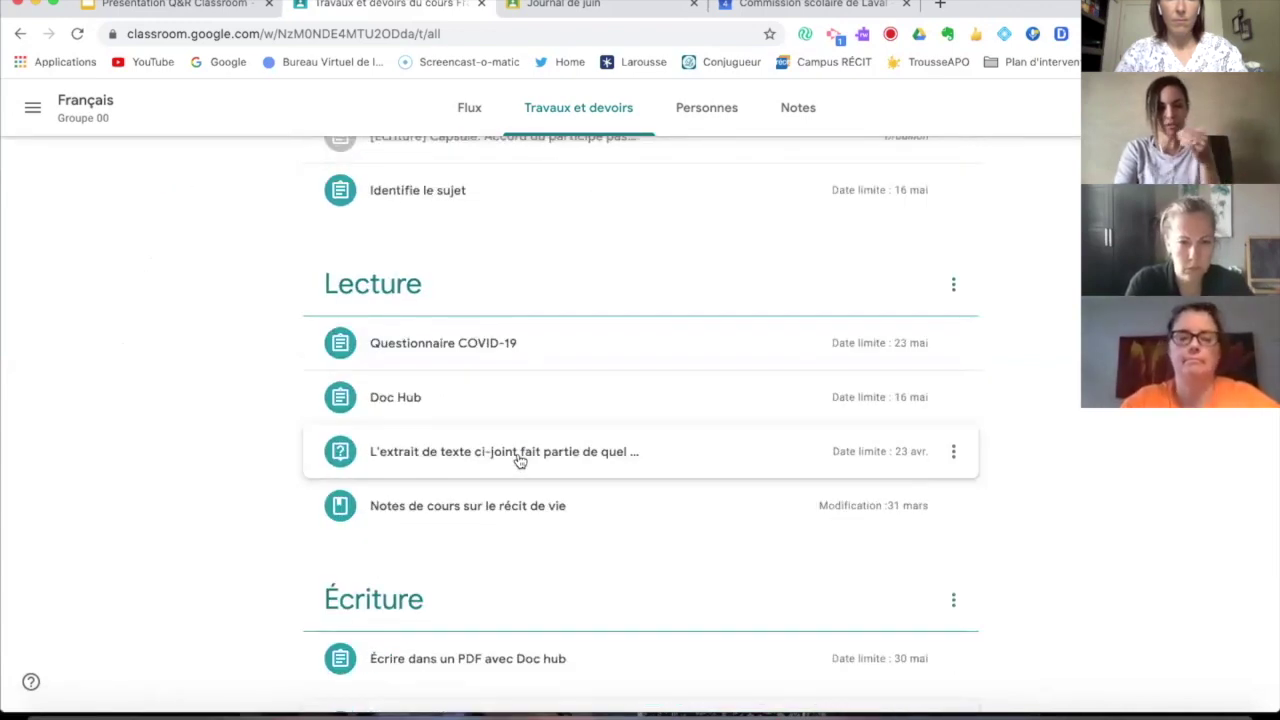
{"action": "scroll", "coordinate": [518, 460], "scroll_direction": "up", "scroll_amount": 3}
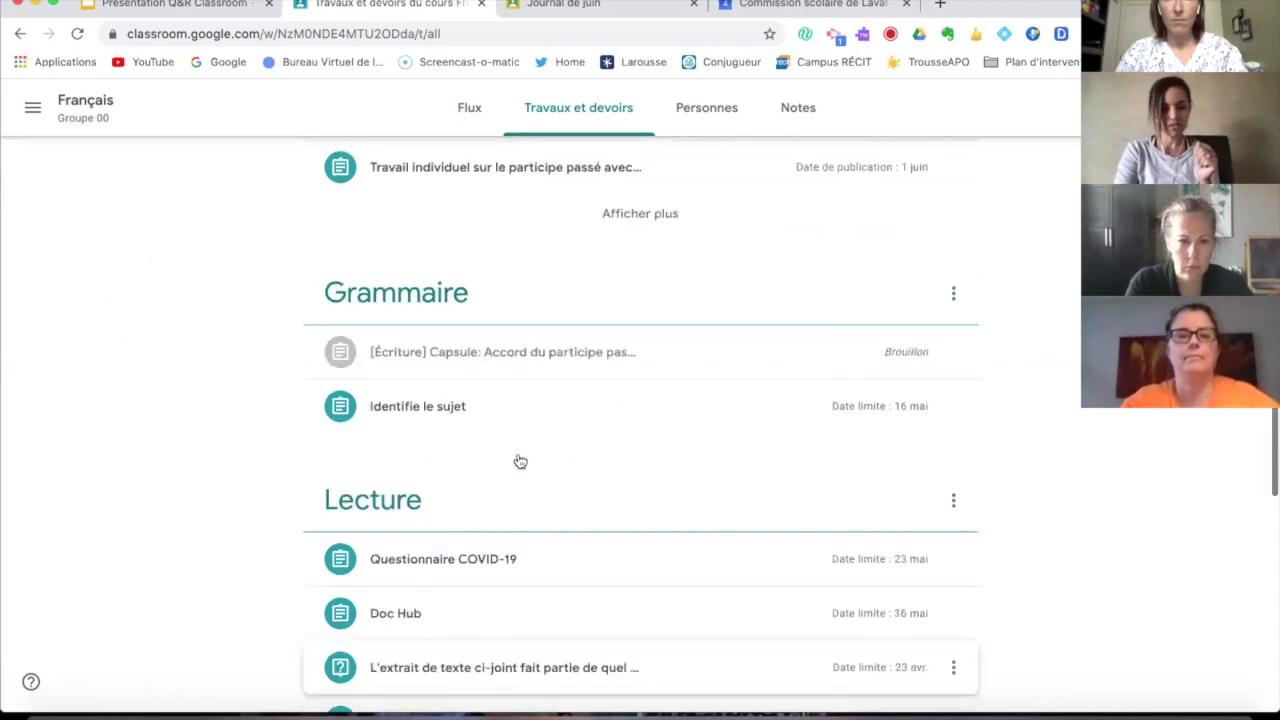
{"action": "left_click", "coordinate": [406, 466]}
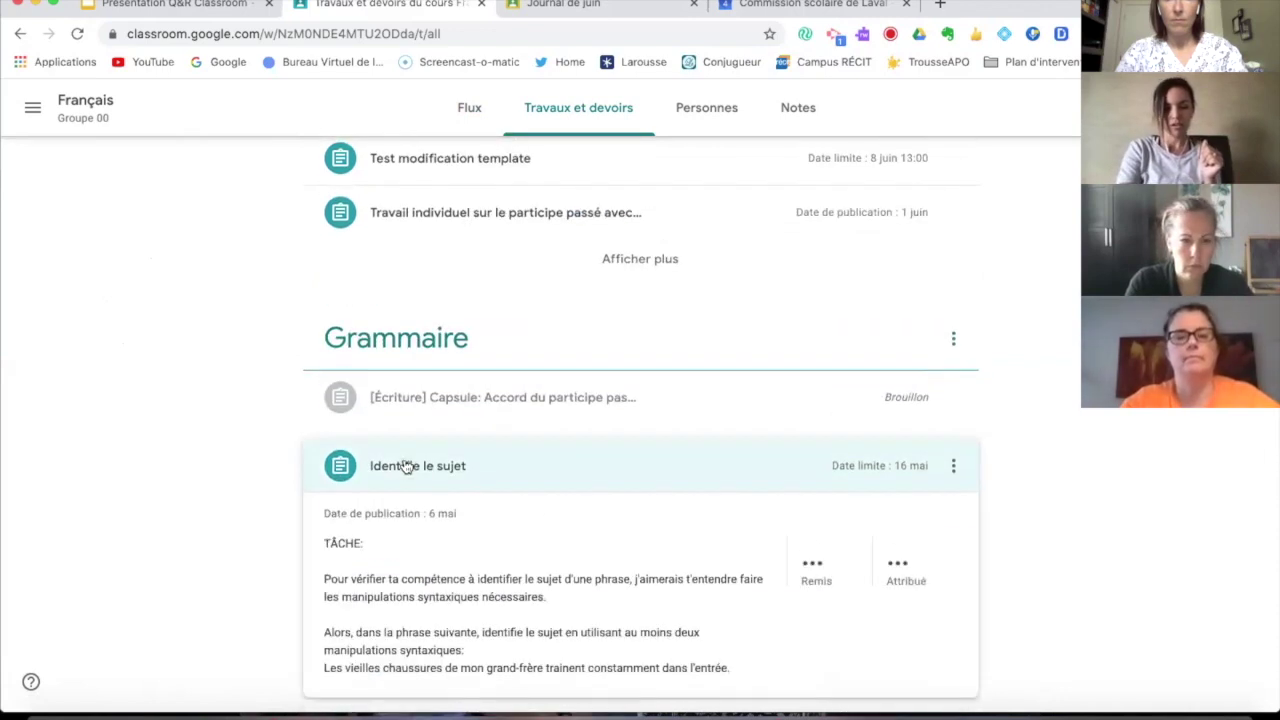
{"action": "scroll", "coordinate": [560, 512], "scroll_direction": "down", "scroll_amount": 2}
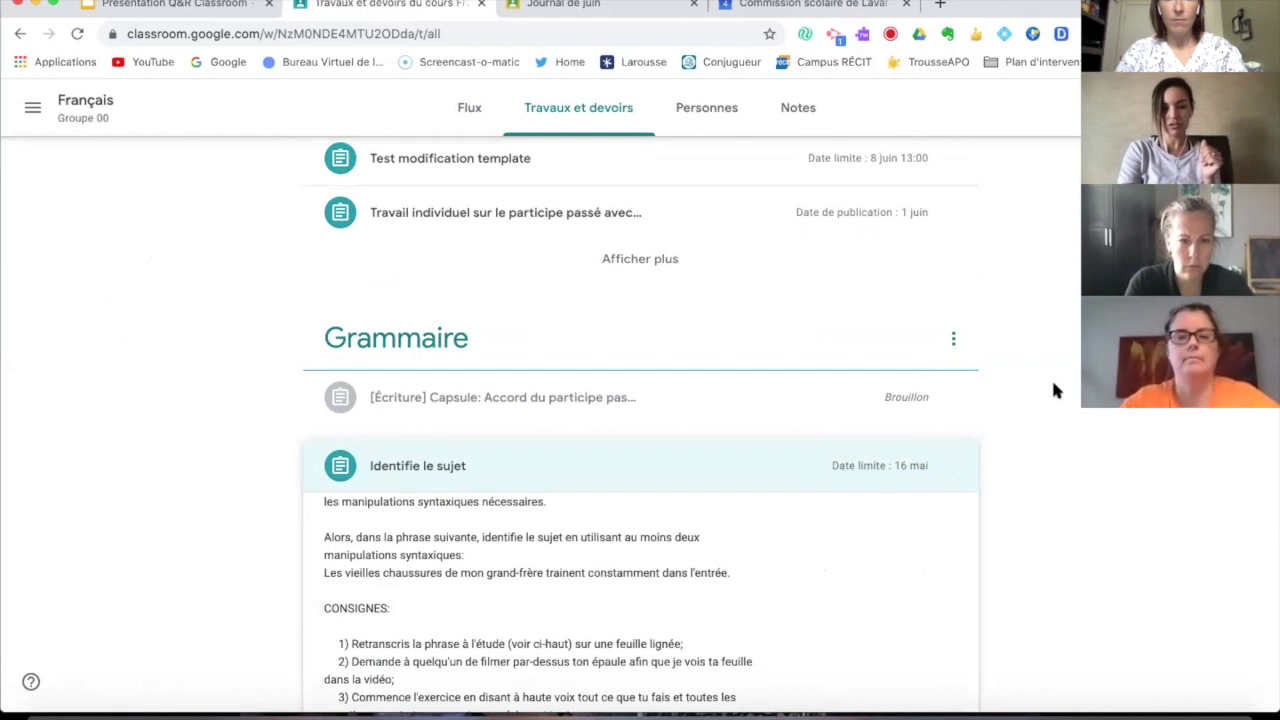
{"action": "scroll", "coordinate": [1053, 387], "scroll_direction": "down", "scroll_amount": 2}
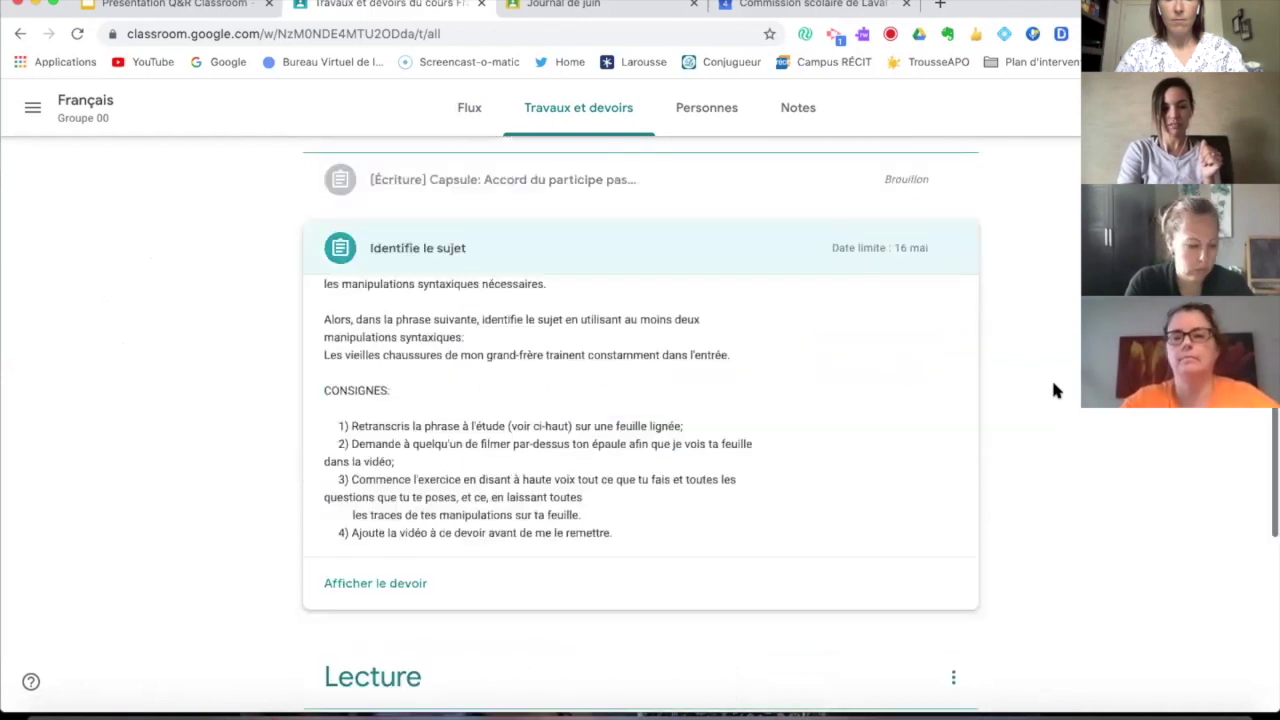
{"action": "left_click", "coordinate": [381, 588]}
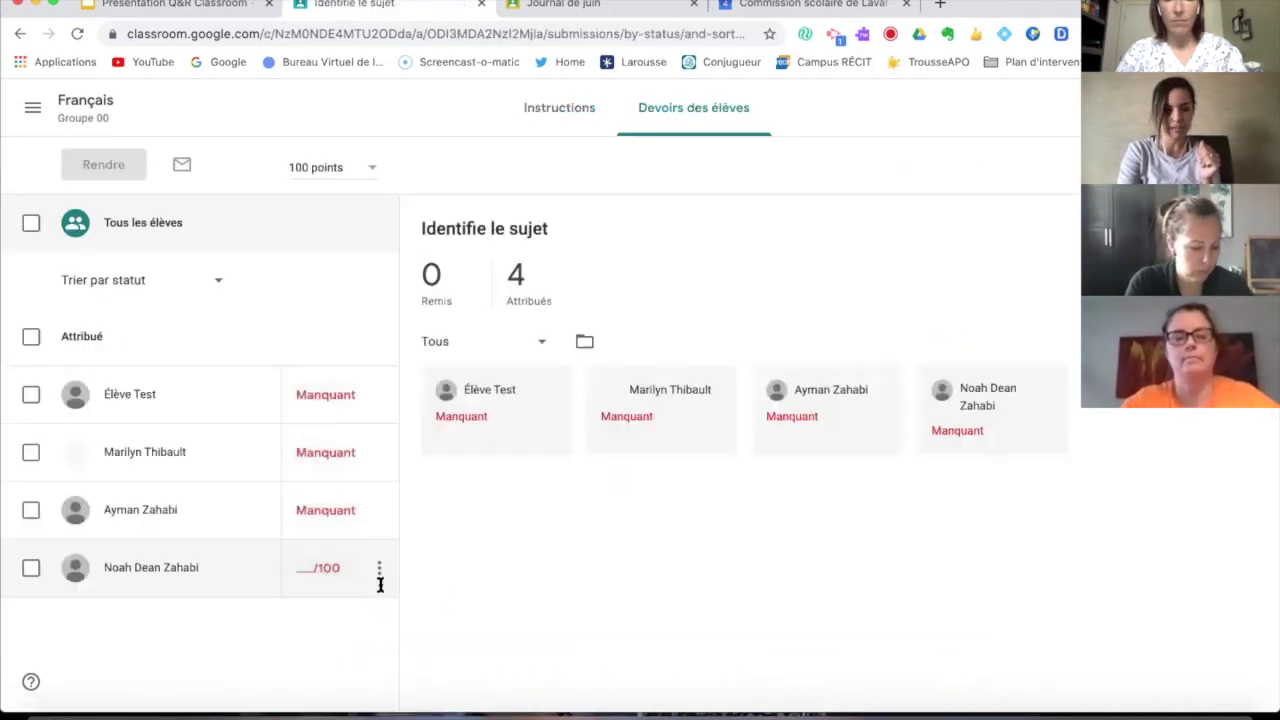
{"action": "left_click", "coordinate": [535, 109]}
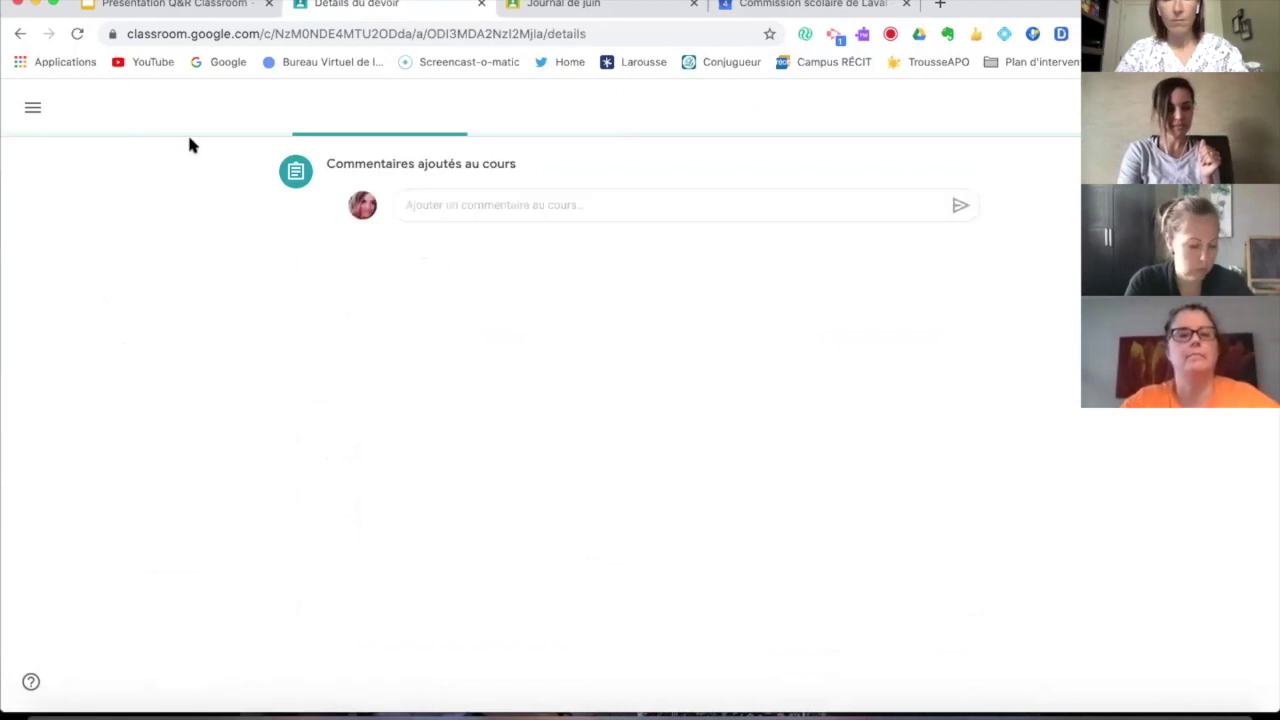
{"action": "left_click", "coordinate": [83, 107]}
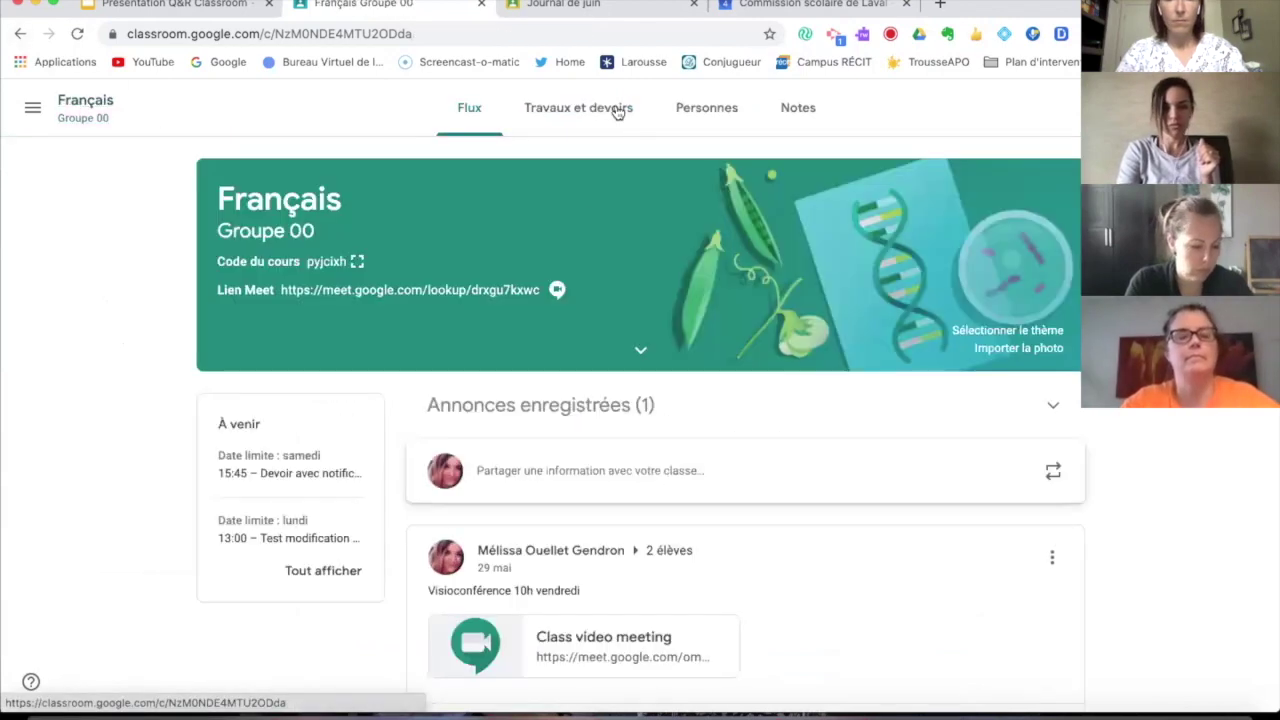
- Find Journal d'un objet inanimé under Écriture in Travaux et devoirs, read its description, and open its student submissions
{"action": "left_click", "coordinate": [594, 122]}
{"action": "scroll", "coordinate": [687, 575], "scroll_direction": "down", "scroll_amount": 5}
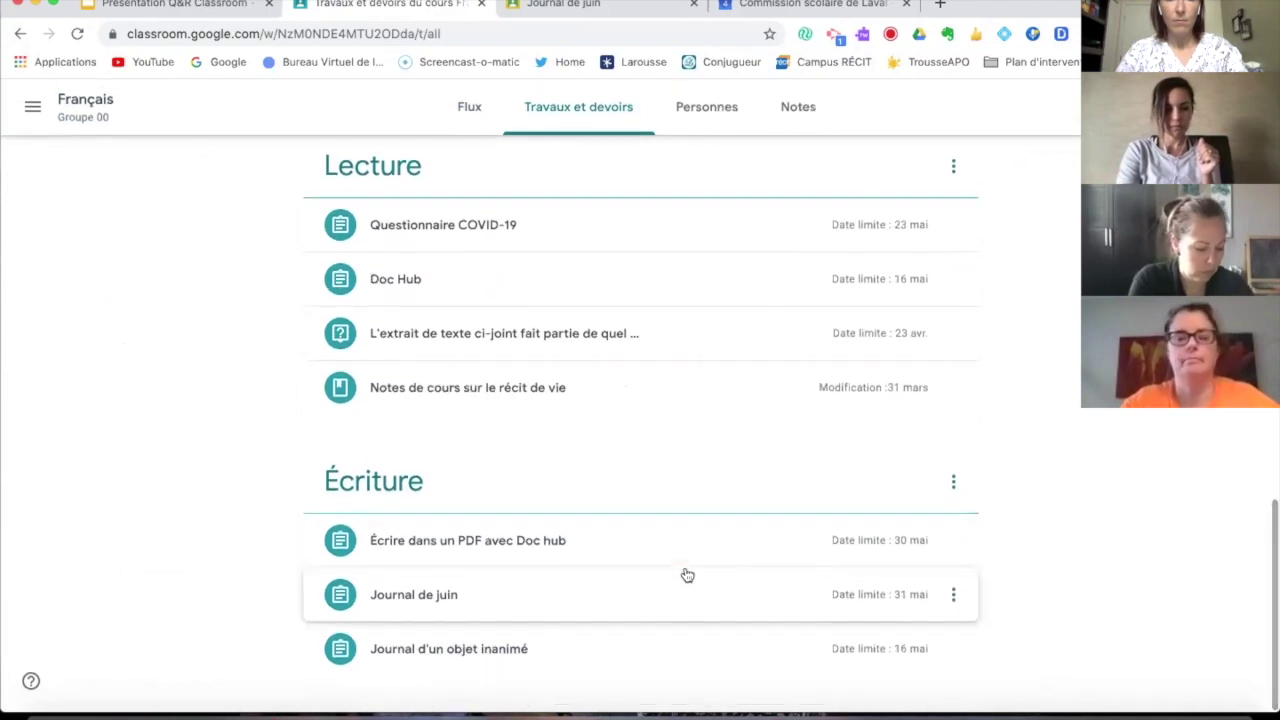
{"action": "left_click", "coordinate": [428, 648]}
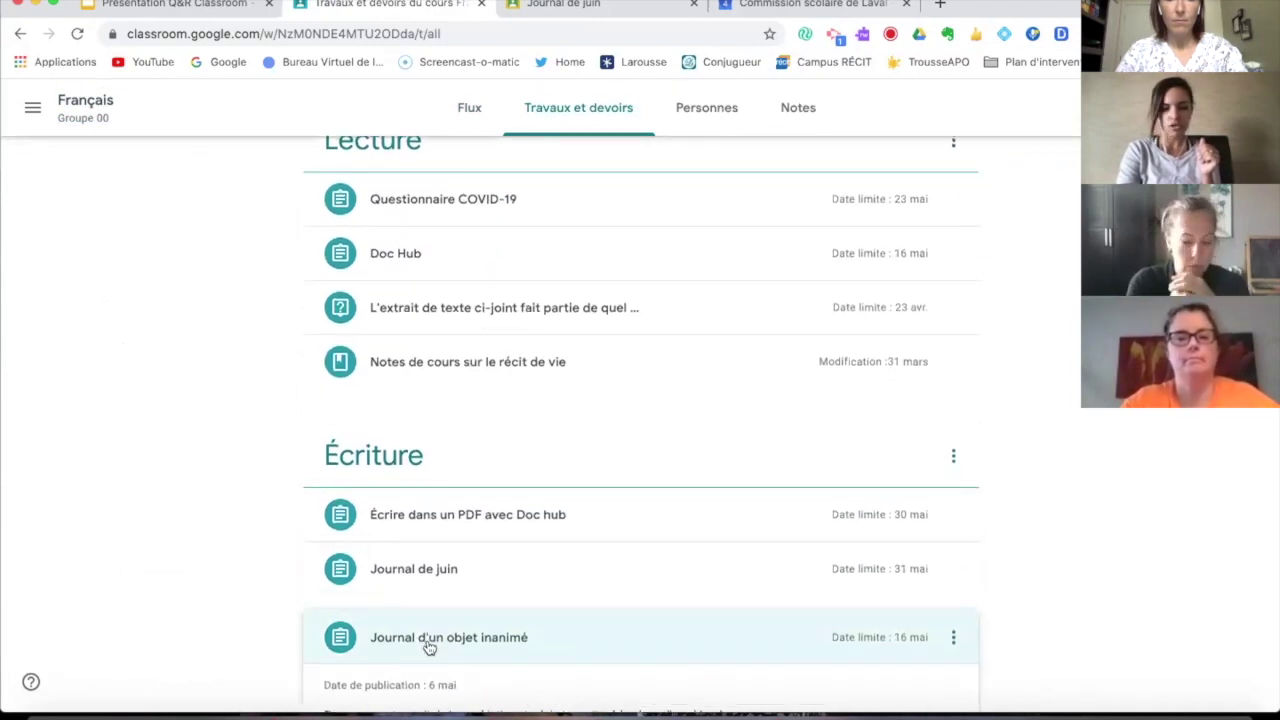
{"action": "scroll", "coordinate": [683, 486], "scroll_direction": "down", "scroll_amount": 1}
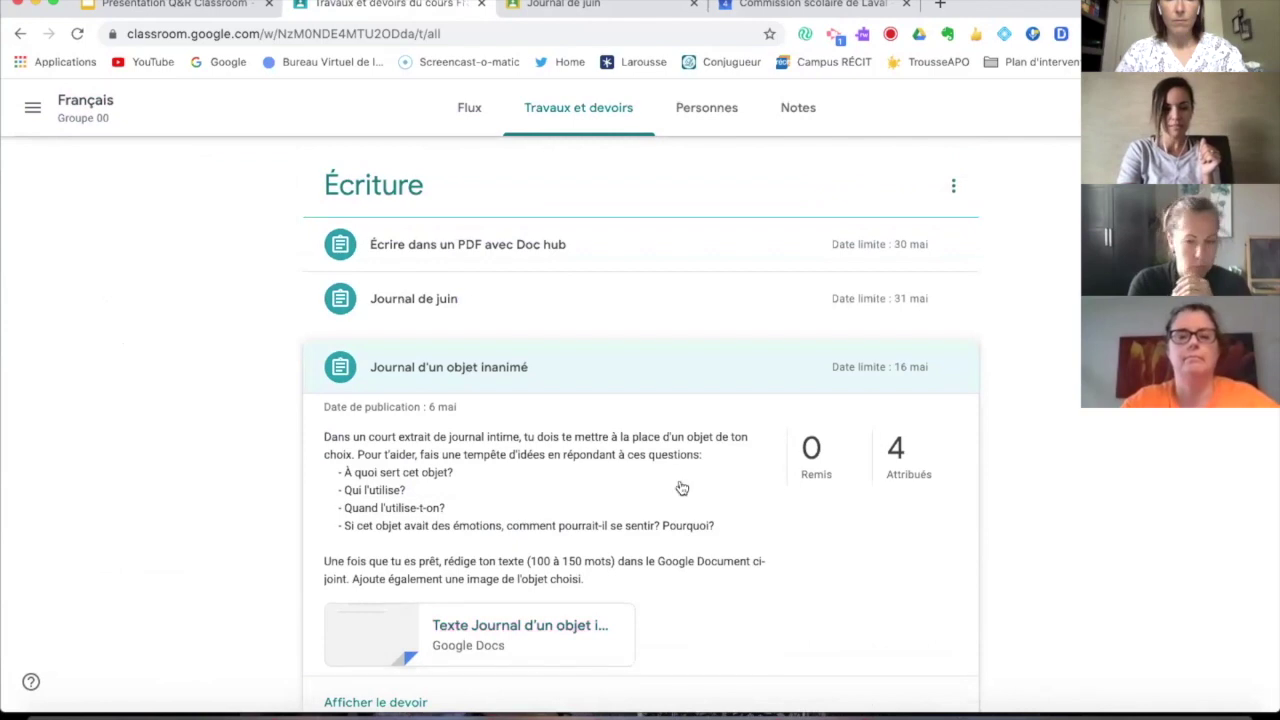
{"action": "left_click", "coordinate": [345, 703]}
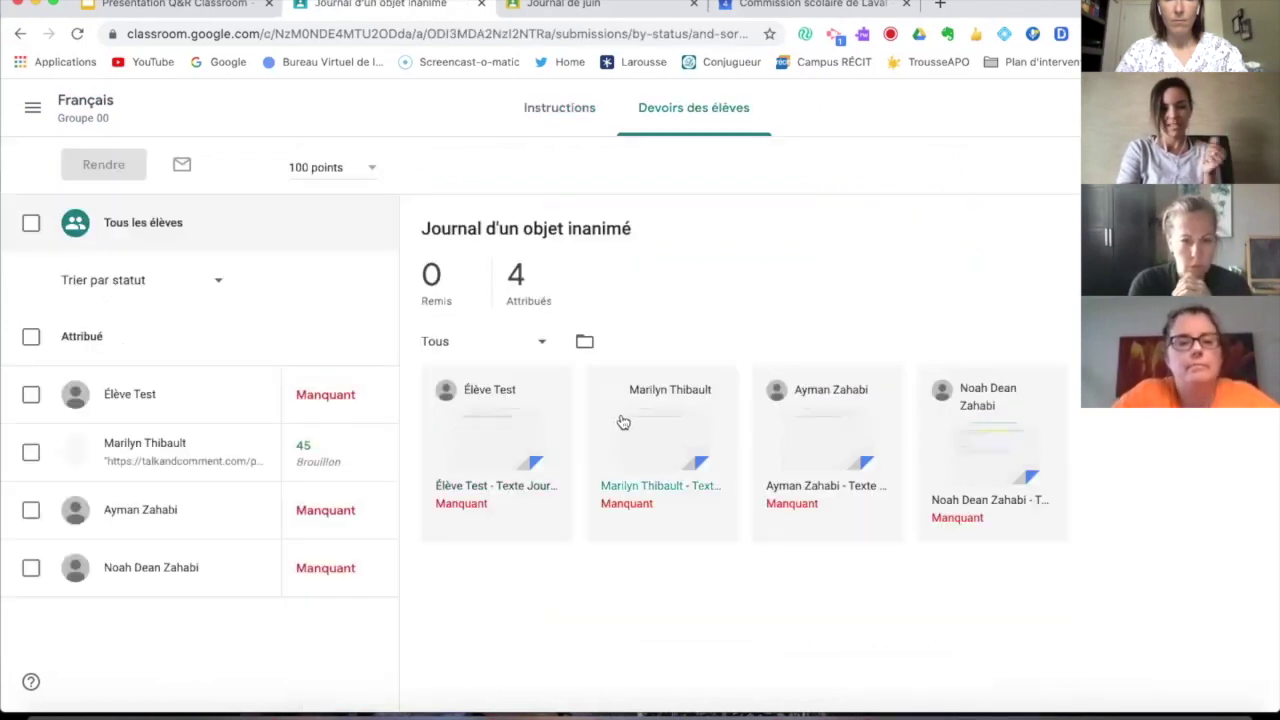
- View the first three students' Journal d'un objet inanimé documents in turn, and close the document and Journal de juin tabs
{"action": "left_click", "coordinate": [525, 436]}
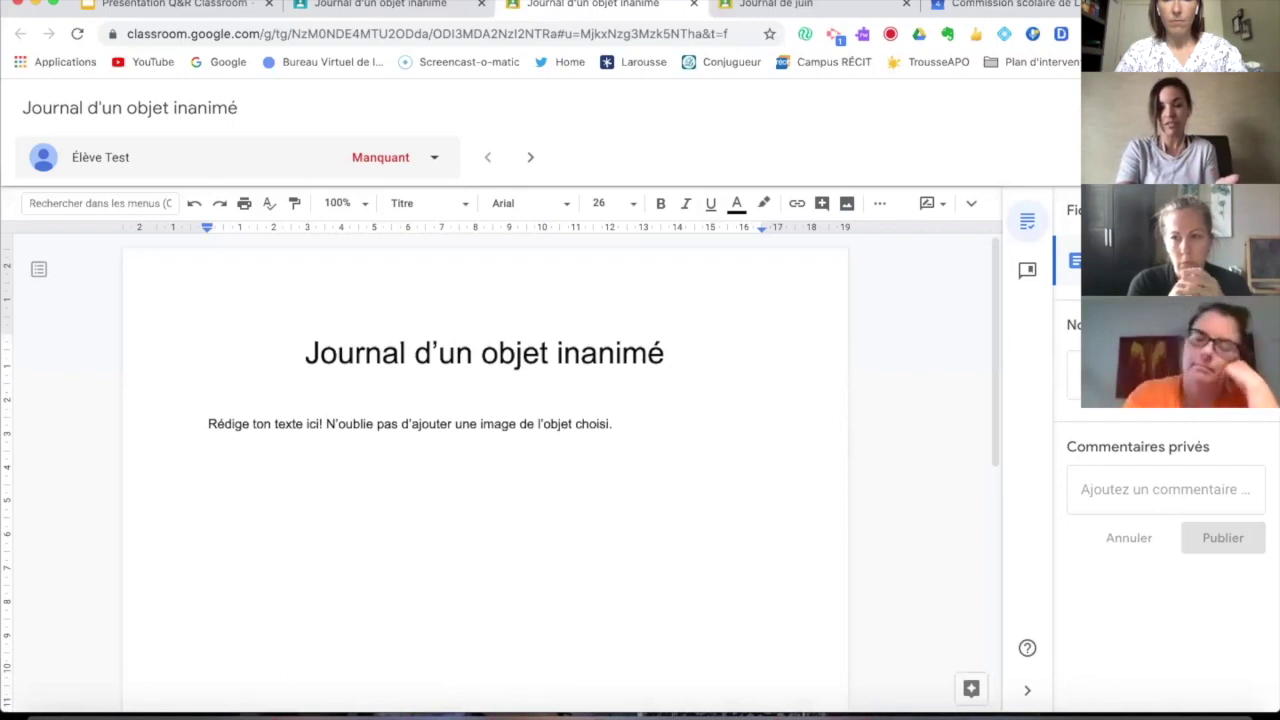
{"action": "left_click", "coordinate": [533, 165]}
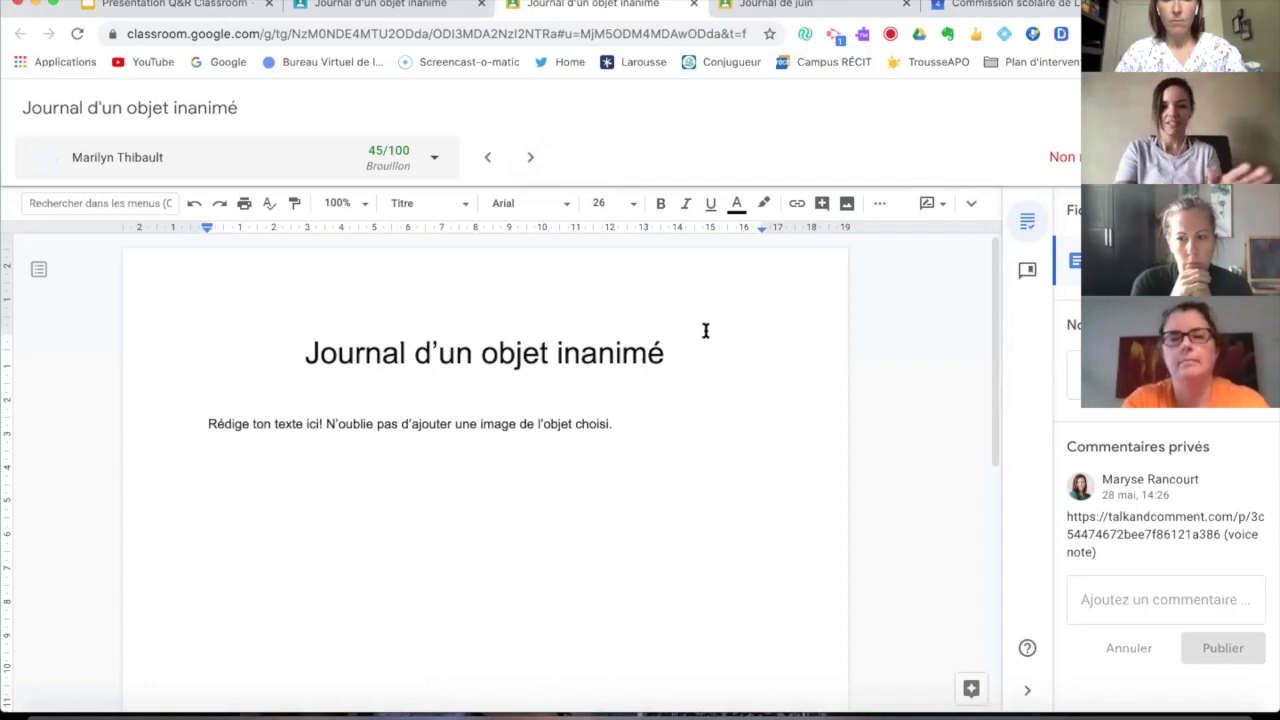
{"action": "left_click", "coordinate": [531, 157]}
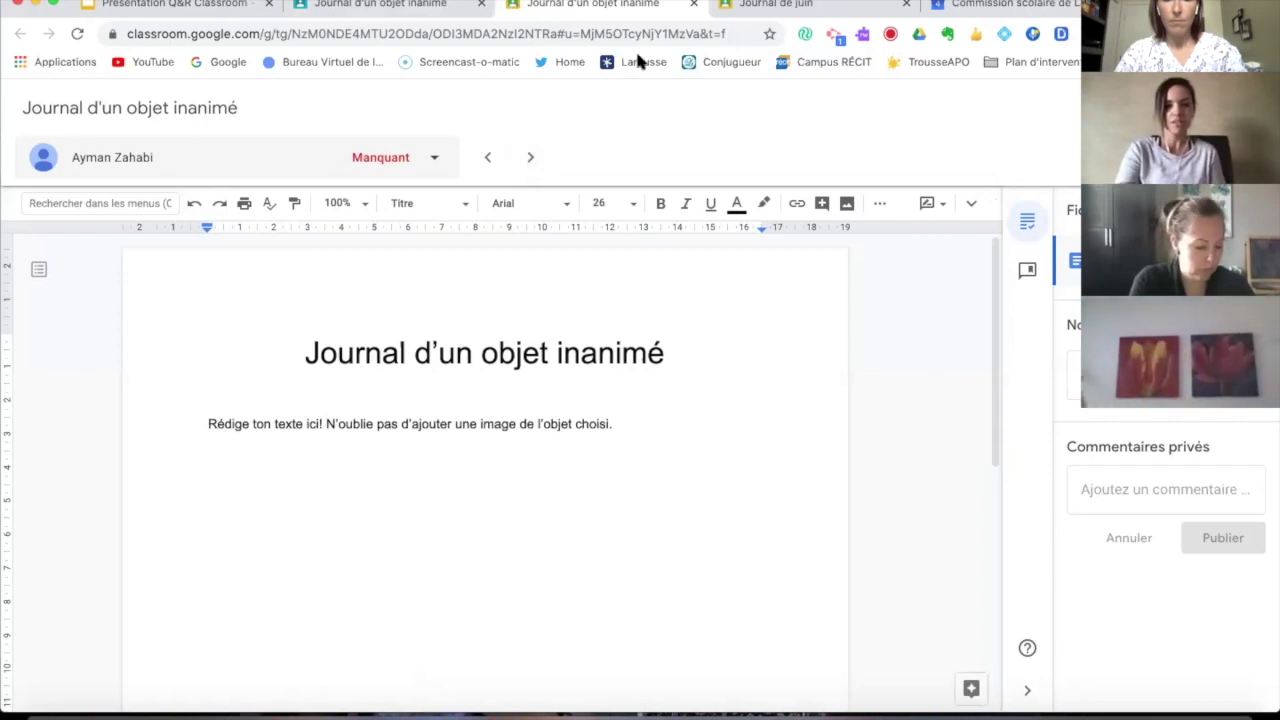
{"action": "left_click", "coordinate": [694, 4]}
{"action": "left_click", "coordinate": [694, 4]}
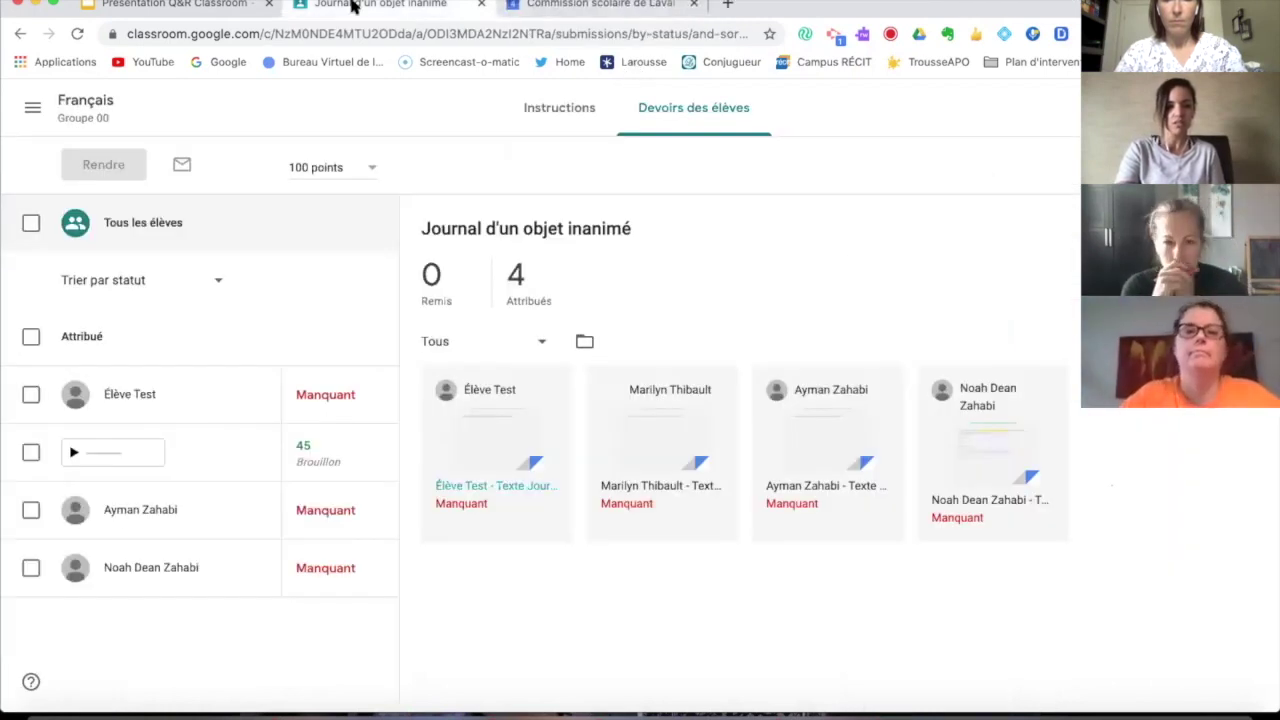
- Go back to the Français class and view its Personnes page down to the Élèves list with the legal guardians
{"action": "left_click", "coordinate": [100, 106]}
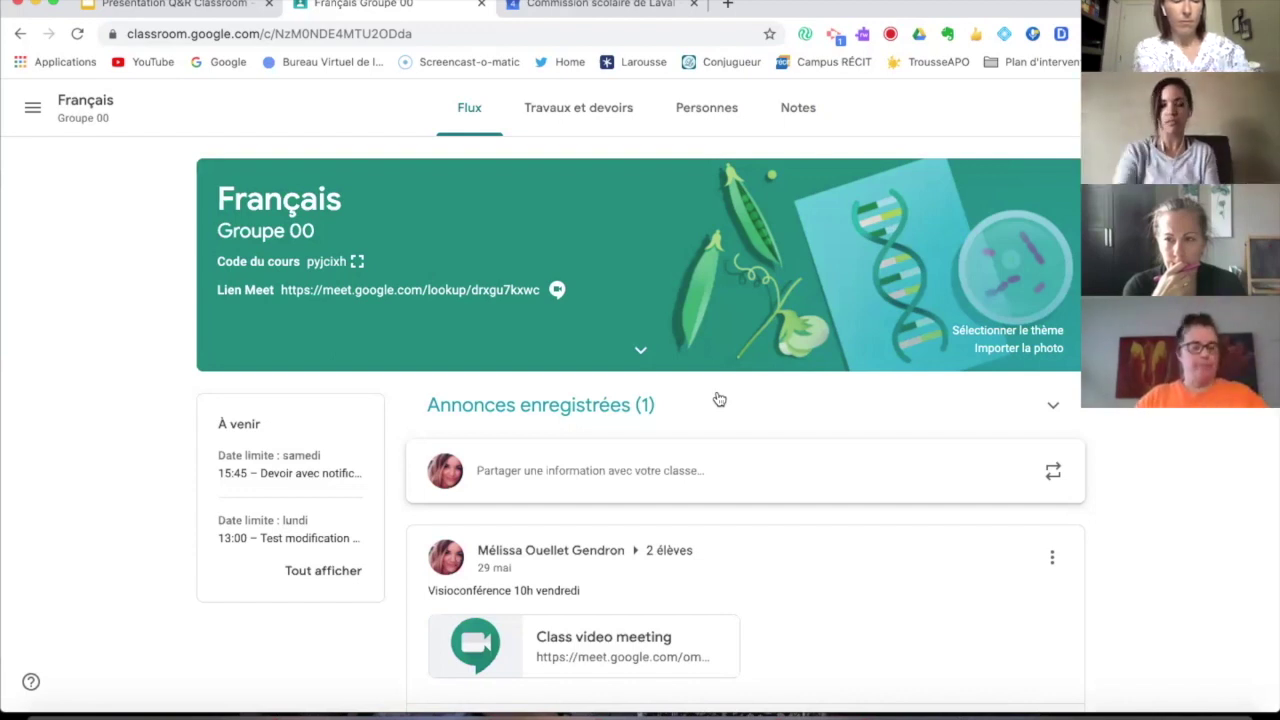
{"action": "left_click", "coordinate": [705, 112]}
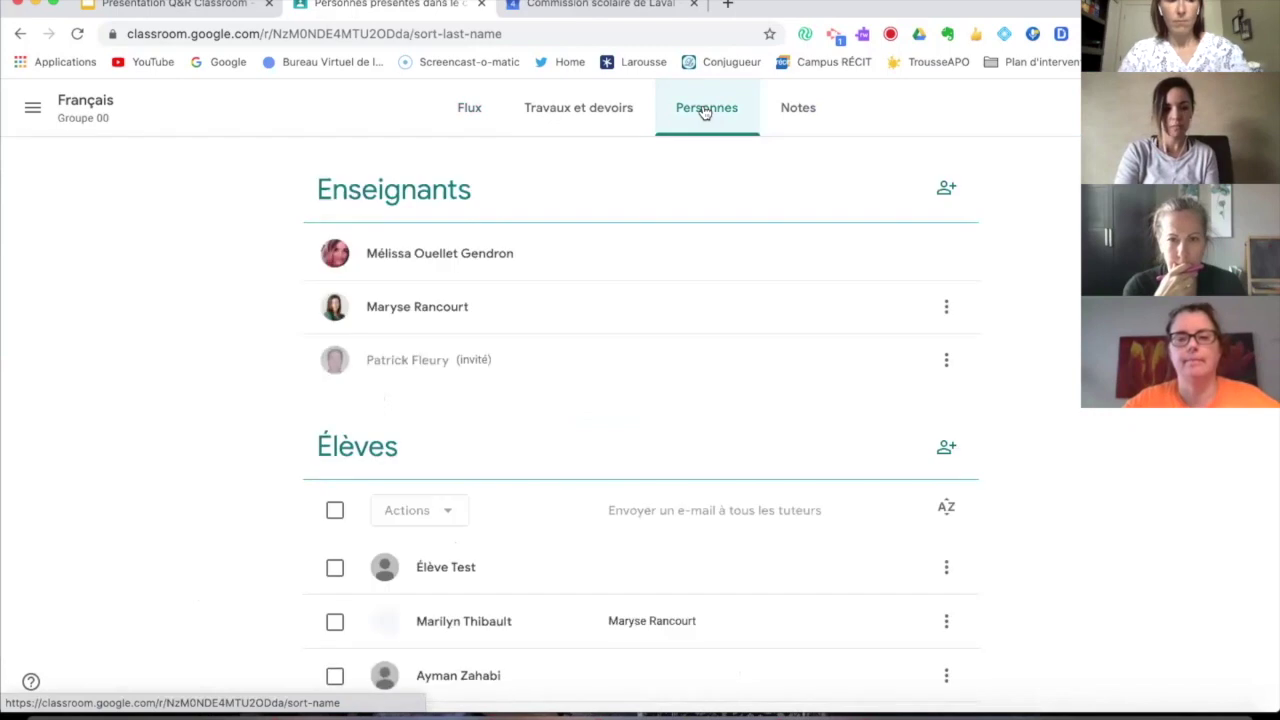
{"action": "scroll", "coordinate": [652, 548], "scroll_direction": "down", "scroll_amount": 1}
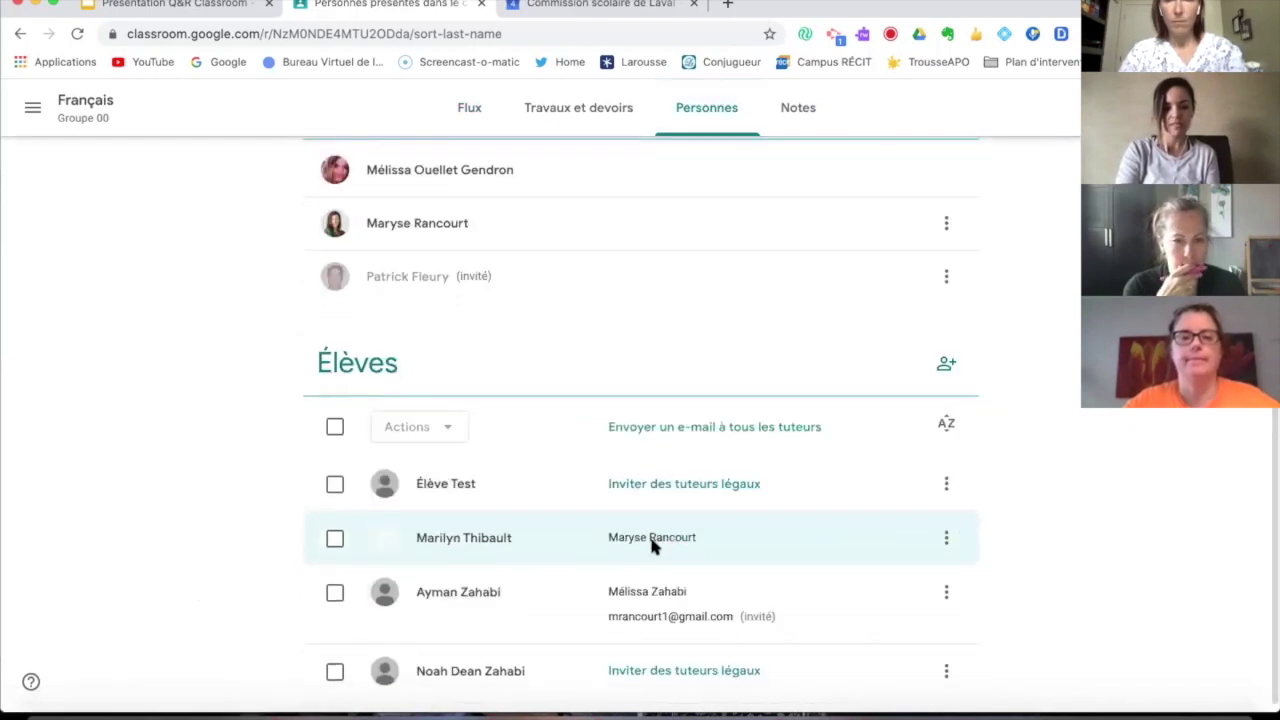
- Open the second listed student's work page in Français, collapse the KAMI assignment details, and review the assignment list with its statuses
{"action": "left_click", "coordinate": [457, 540]}
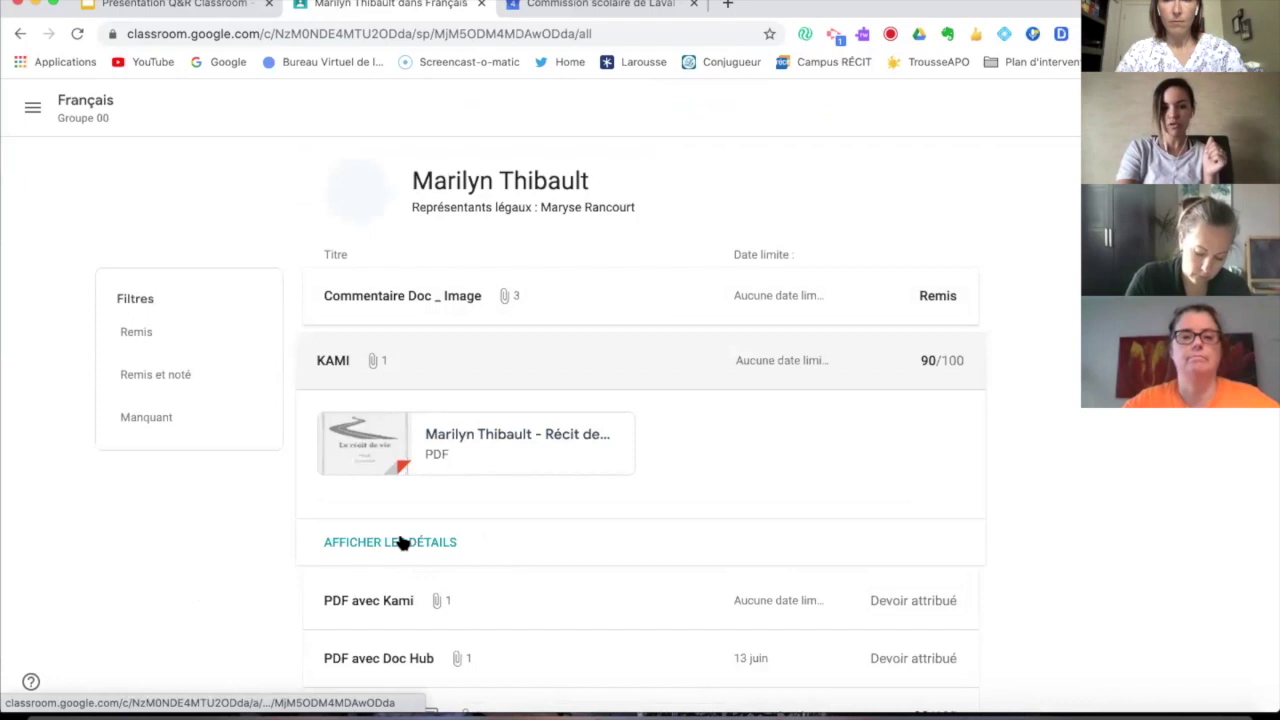
{"action": "left_click", "coordinate": [621, 371]}
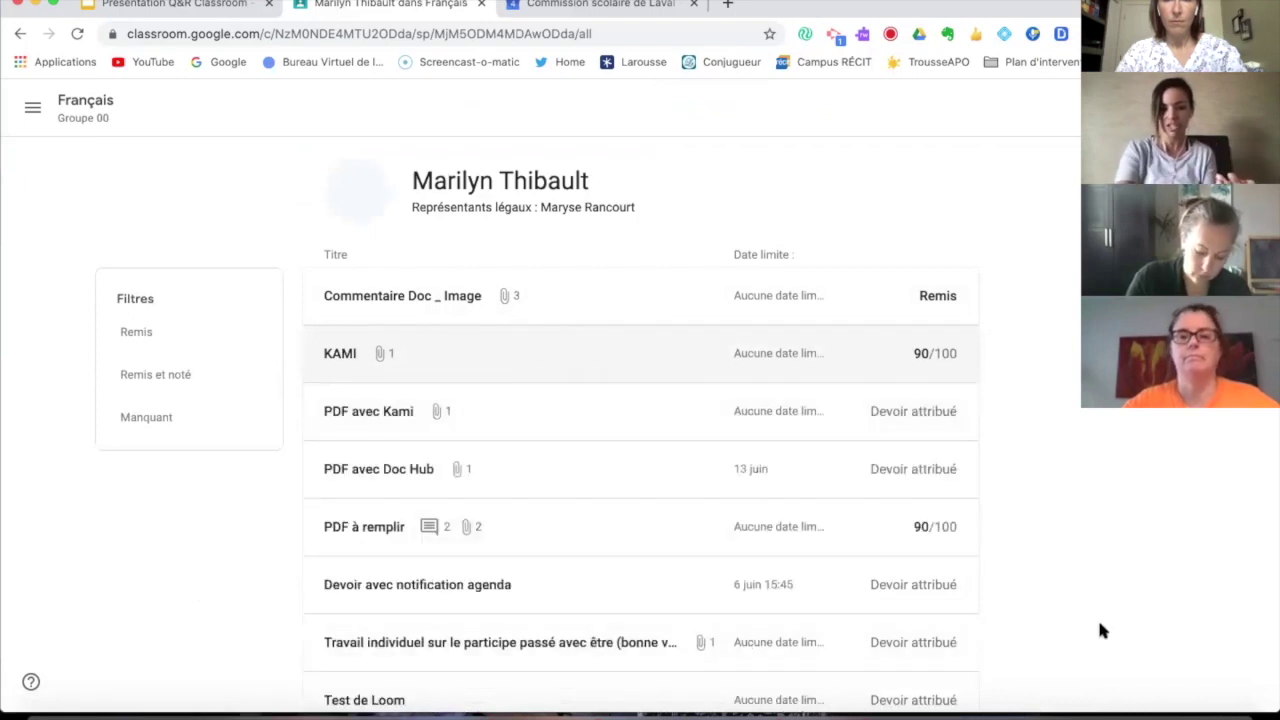
{"action": "scroll", "coordinate": [809, 606], "scroll_direction": "down", "scroll_amount": 3}
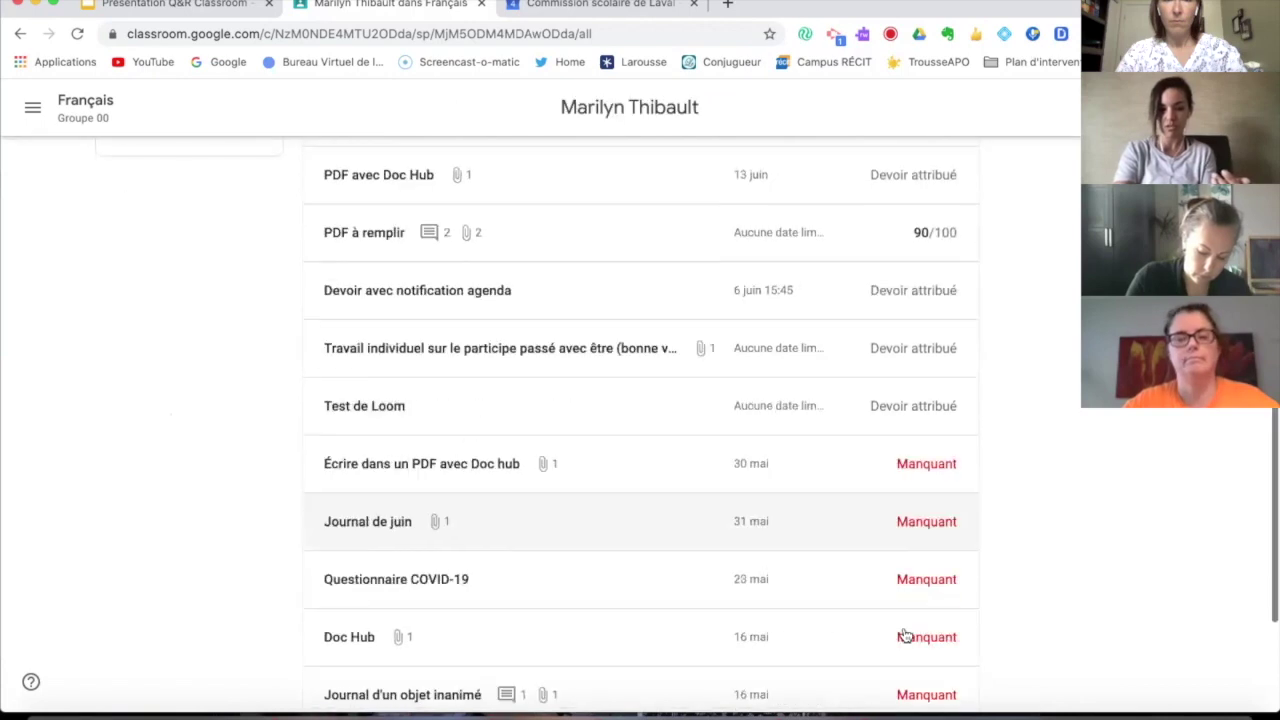
{"action": "scroll", "coordinate": [735, 645], "scroll_direction": "down", "scroll_amount": 2}
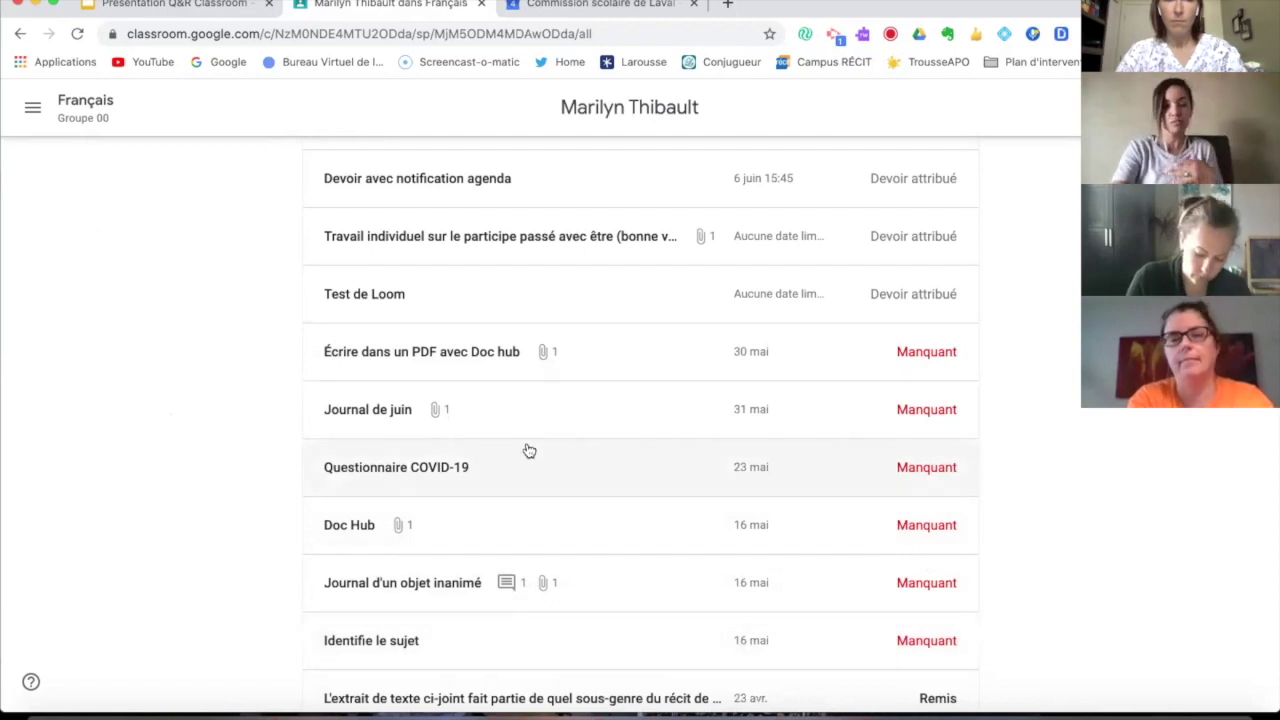
{"action": "scroll", "coordinate": [529, 451], "scroll_direction": "up", "scroll_amount": 5}
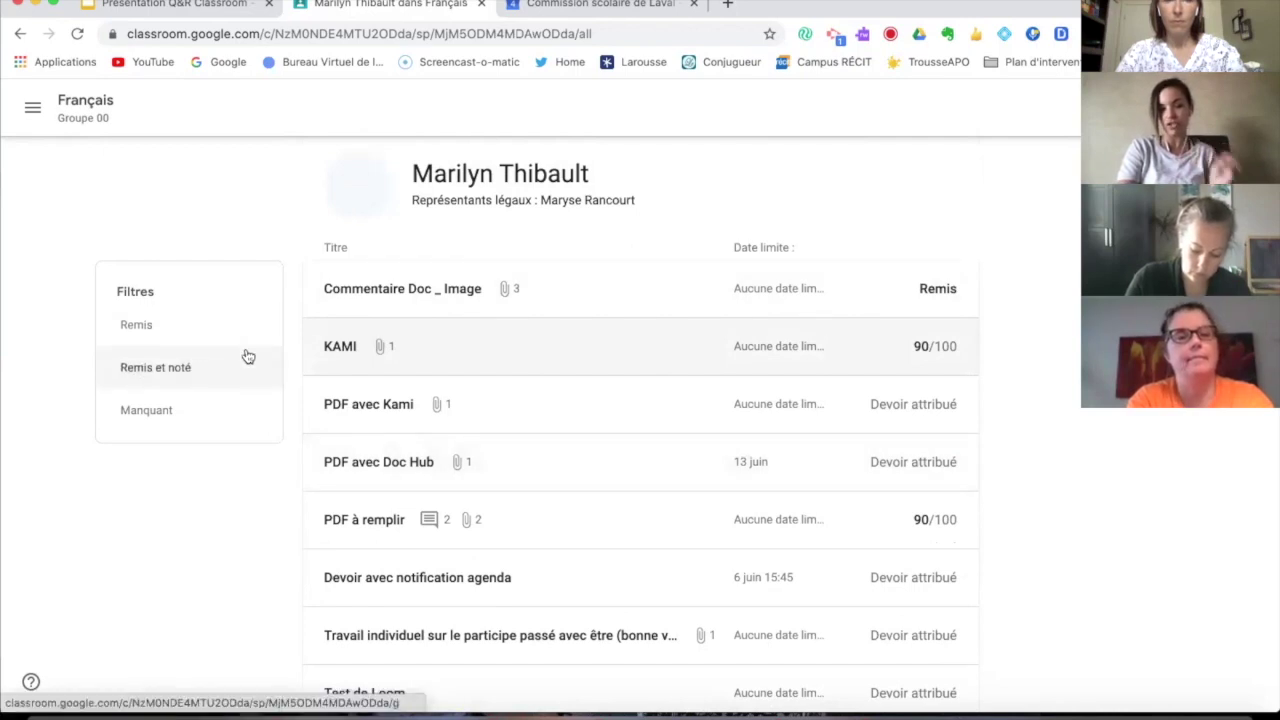
- Filter the student's work to Remis, view the submitted assignments, and return to the full list
{"action": "left_click", "coordinate": [136, 326]}
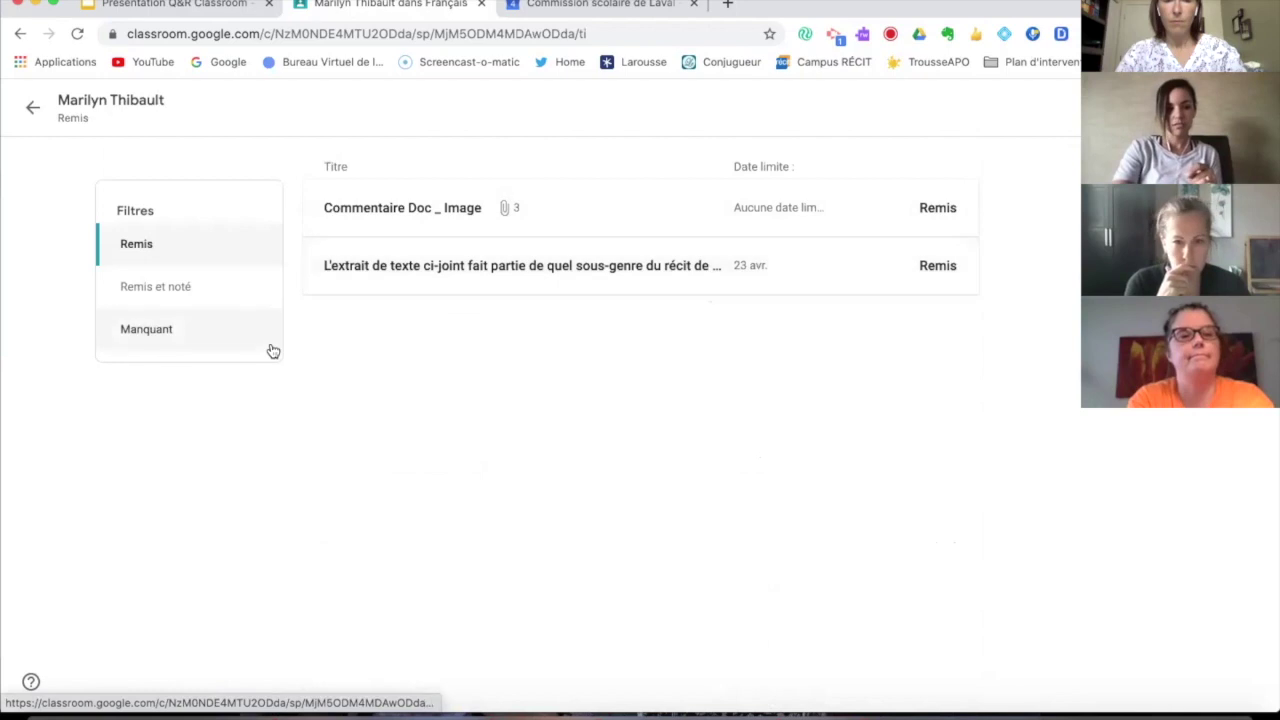
{"action": "scroll", "coordinate": [580, 263], "scroll_direction": "up", "scroll_amount": 1}
{"action": "scroll", "coordinate": [580, 263], "scroll_direction": "down", "scroll_amount": 1}
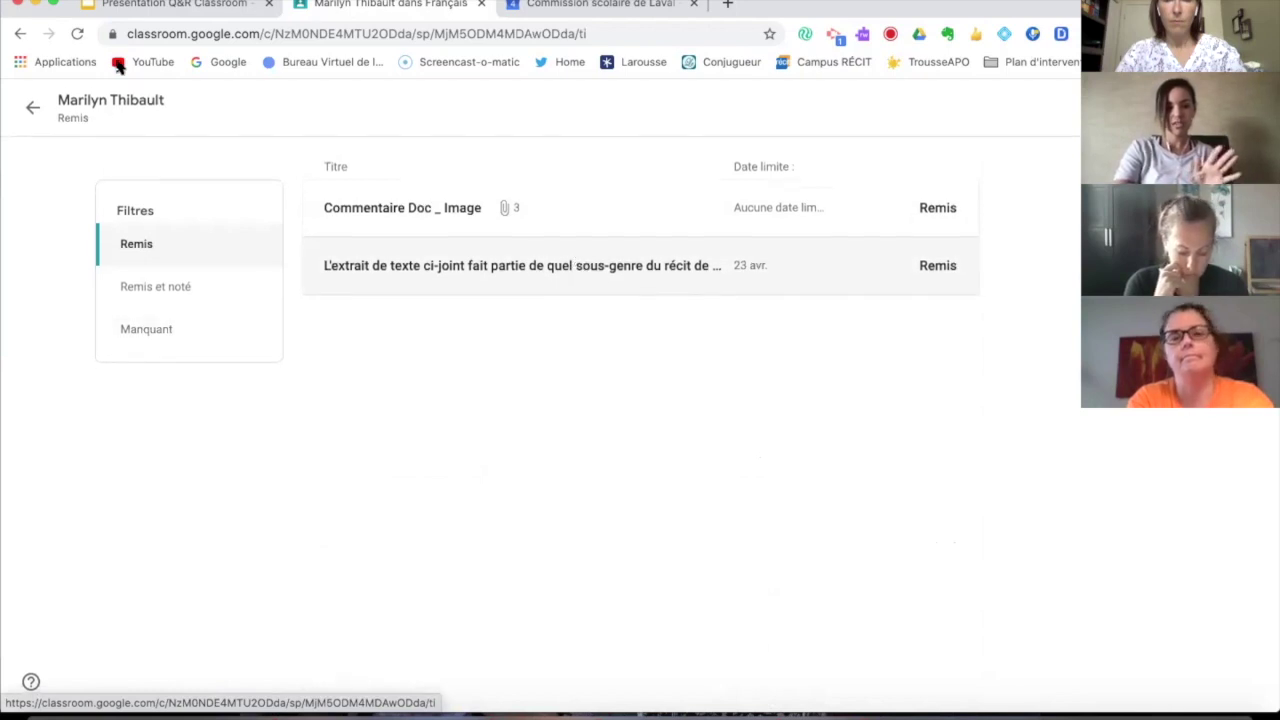
{"action": "left_click", "coordinate": [24, 109]}
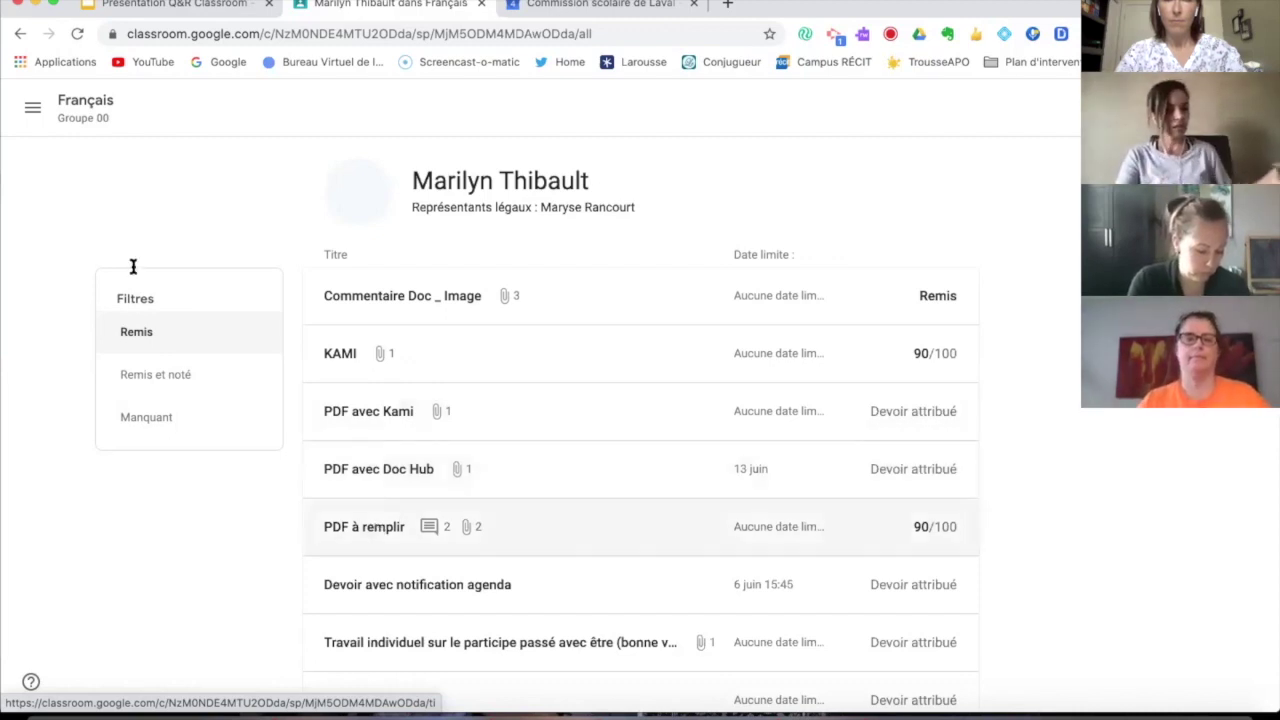
- Check the CLASSROOM slide in Présentation Q&R Classroom, and go back to Travaux et devoirs of the Français class
{"action": "left_click", "coordinate": [150, 5]}
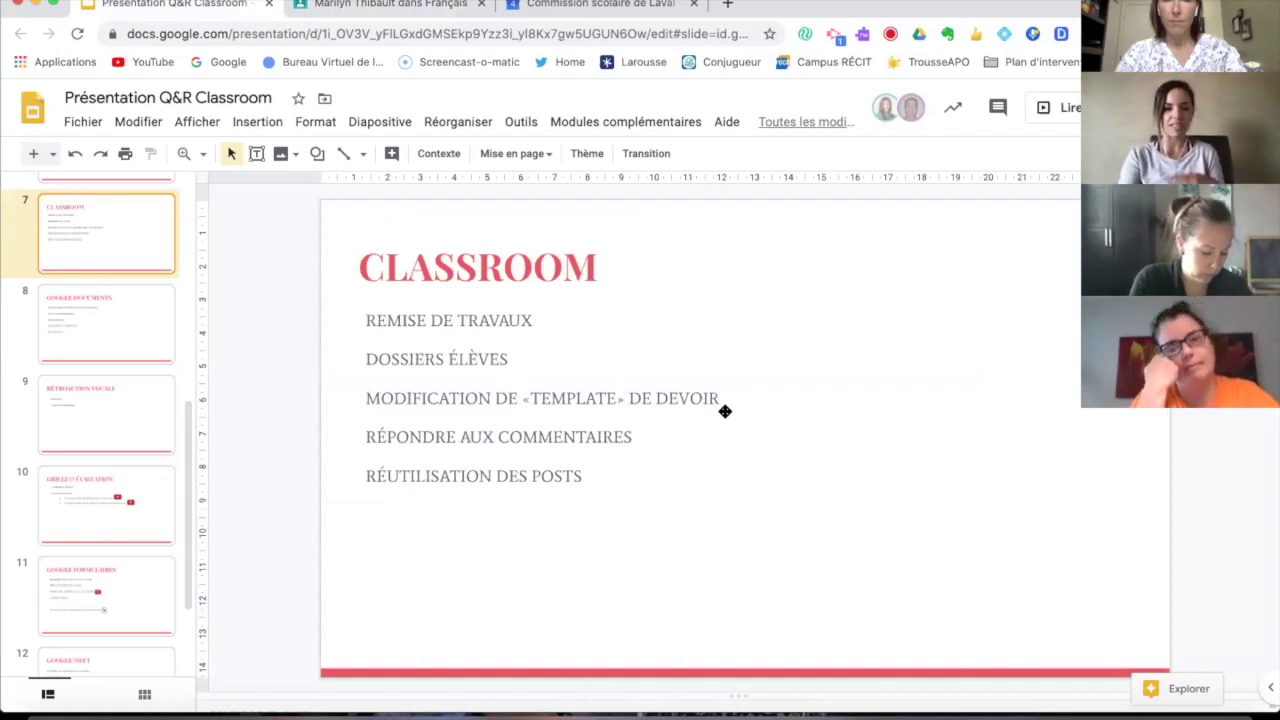
{"action": "left_click", "coordinate": [385, 5]}
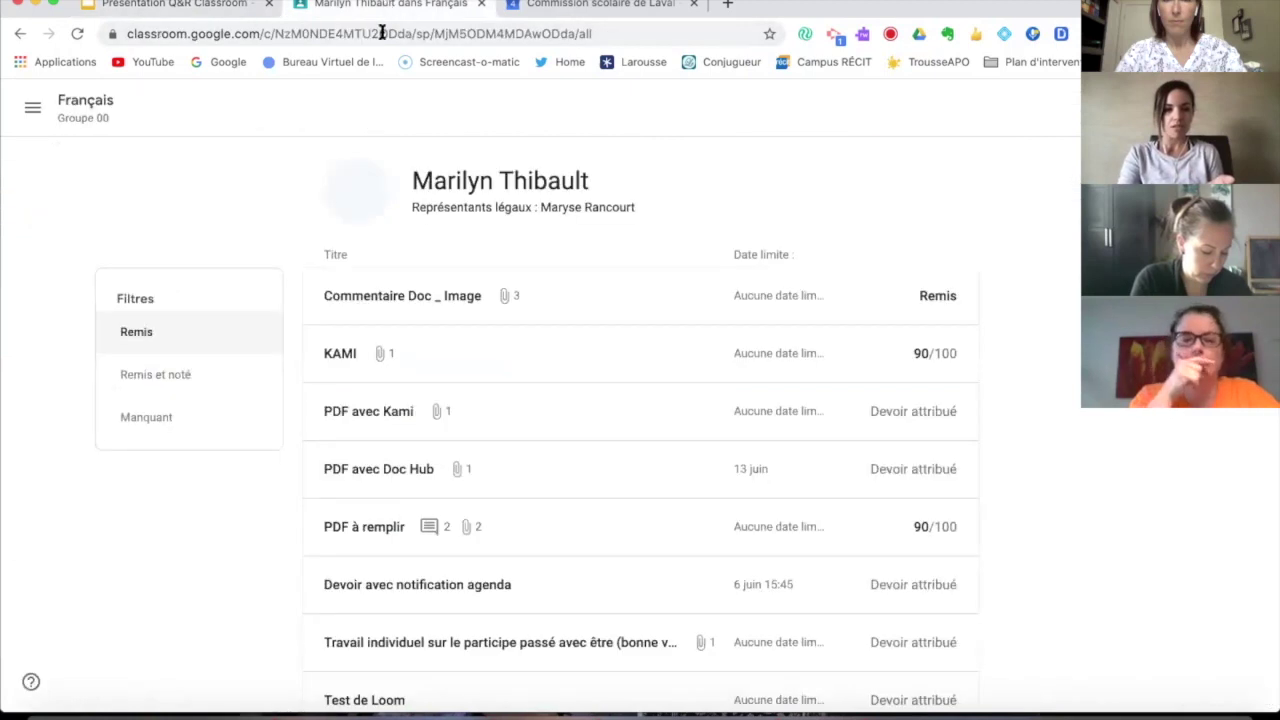
{"action": "left_click", "coordinate": [90, 112]}
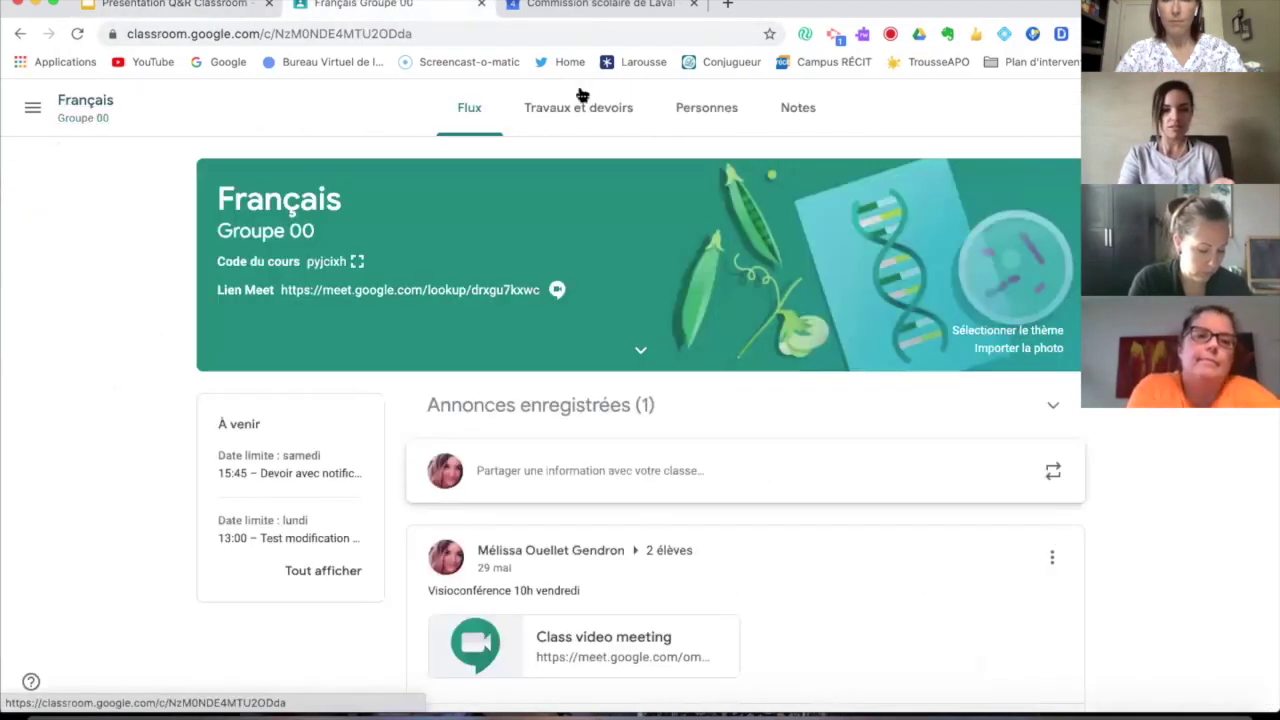
{"action": "left_click", "coordinate": [578, 117]}
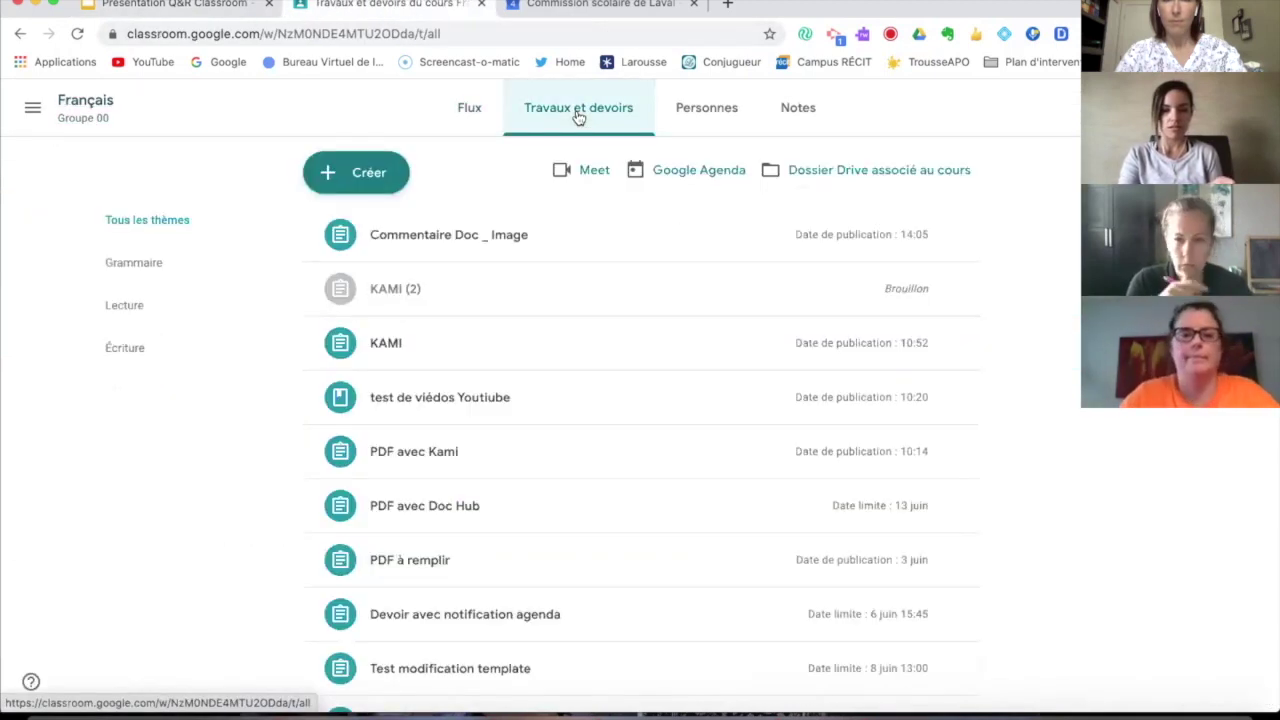
- Create a new Devoir in the Français class titled "template exemple"
{"action": "left_click", "coordinate": [368, 180]}
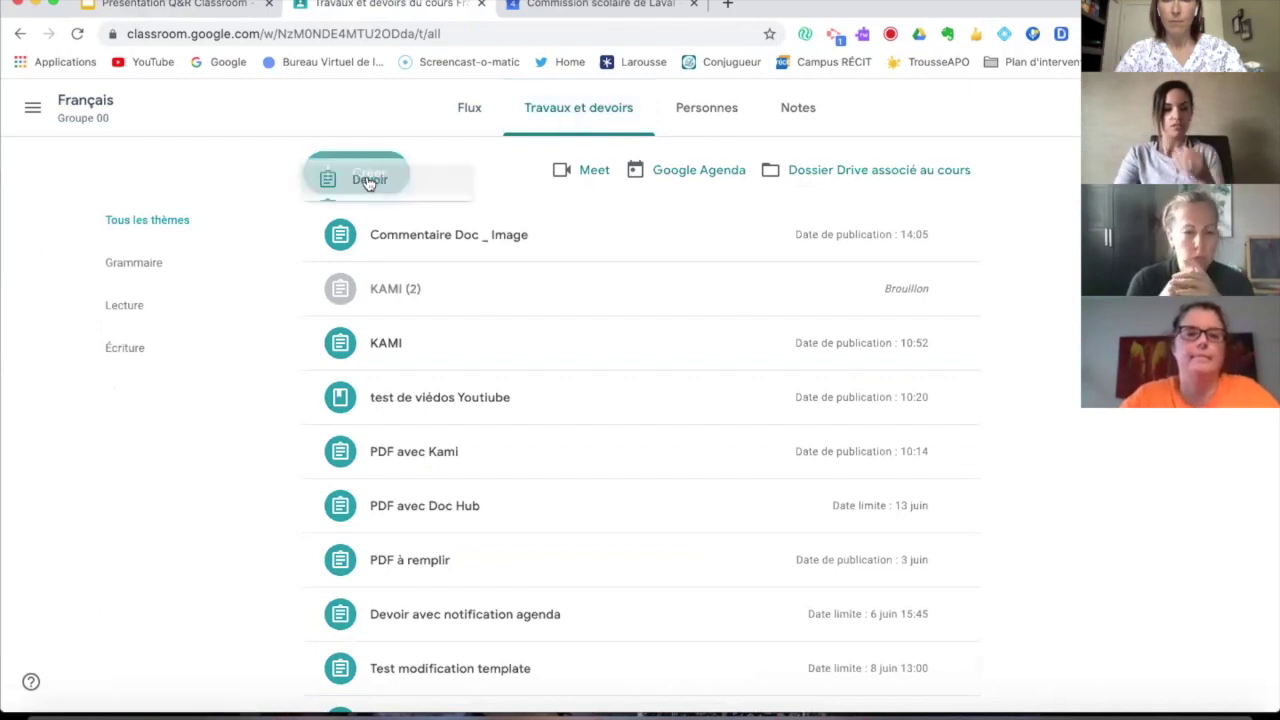
{"action": "left_click", "coordinate": [370, 225]}
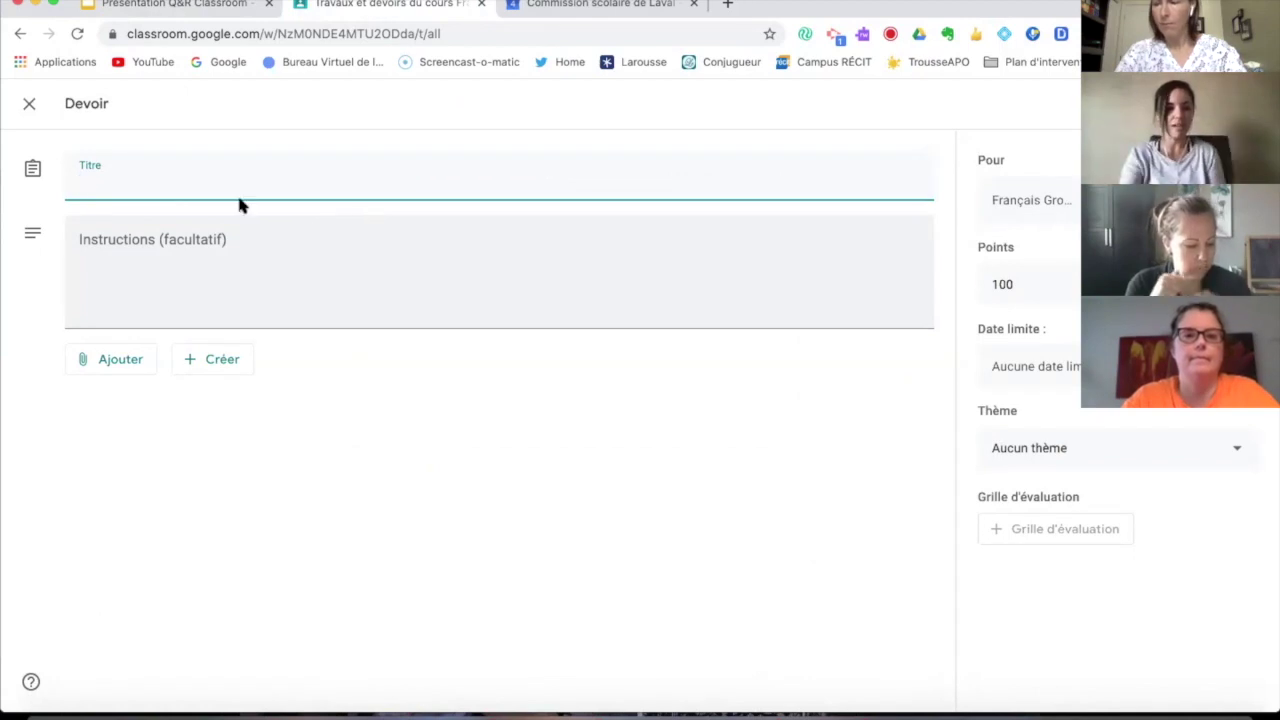
{"action": "type", "text": "template "}
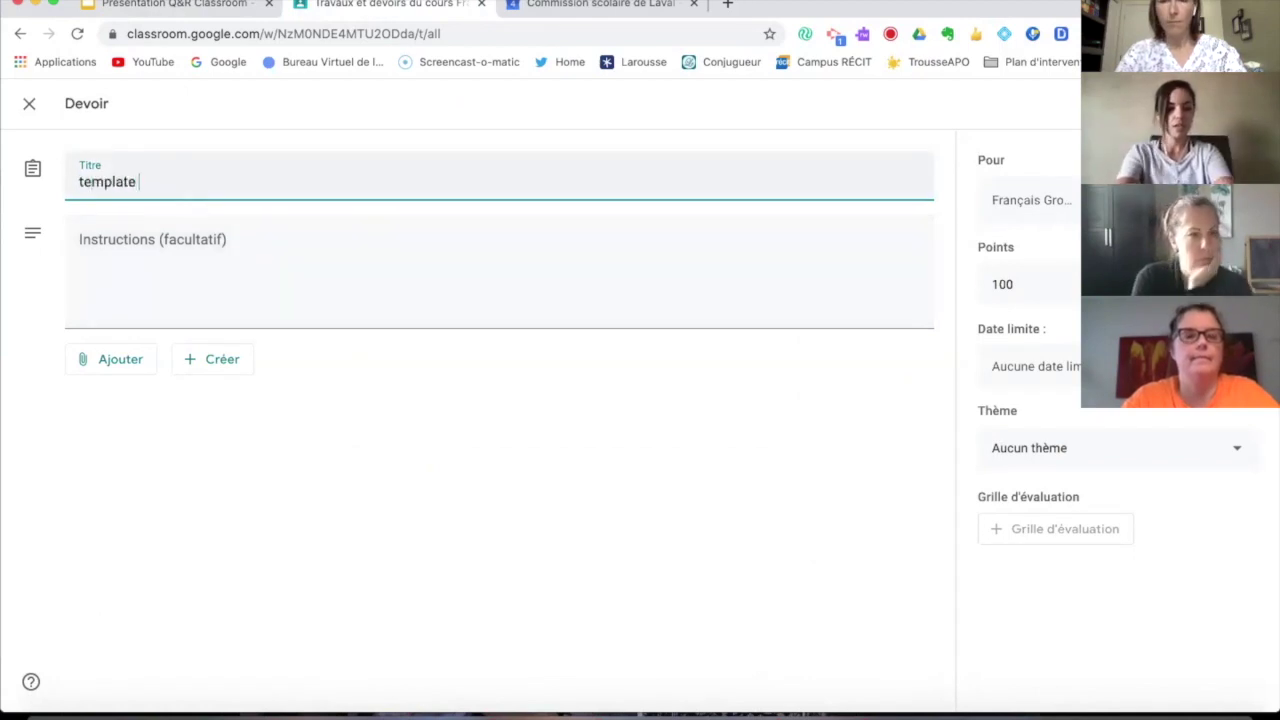
{"action": "type", "text": "exemple"}
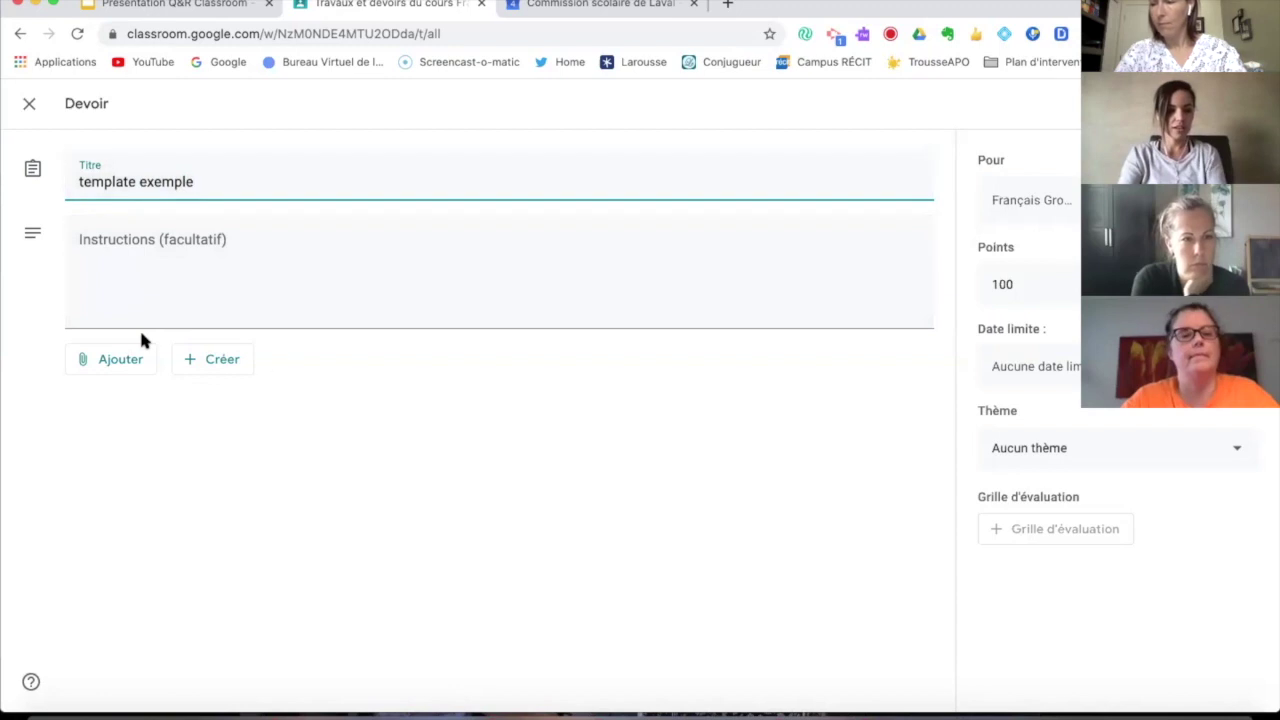
{"action": "left_click", "coordinate": [301, 366]}
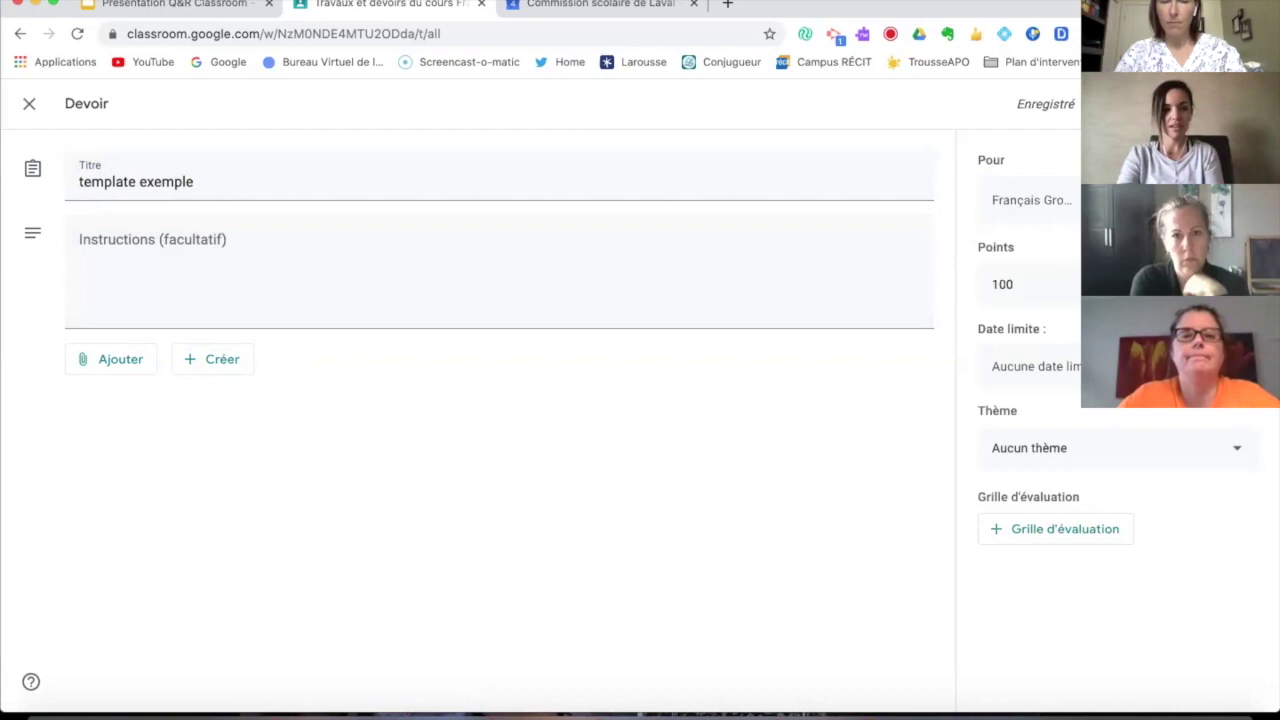
- Open Mon disque in Google Drive from the Agenda page, and return to the "template exemple" assignment draft
{"action": "left_click", "coordinate": [176, 6]}
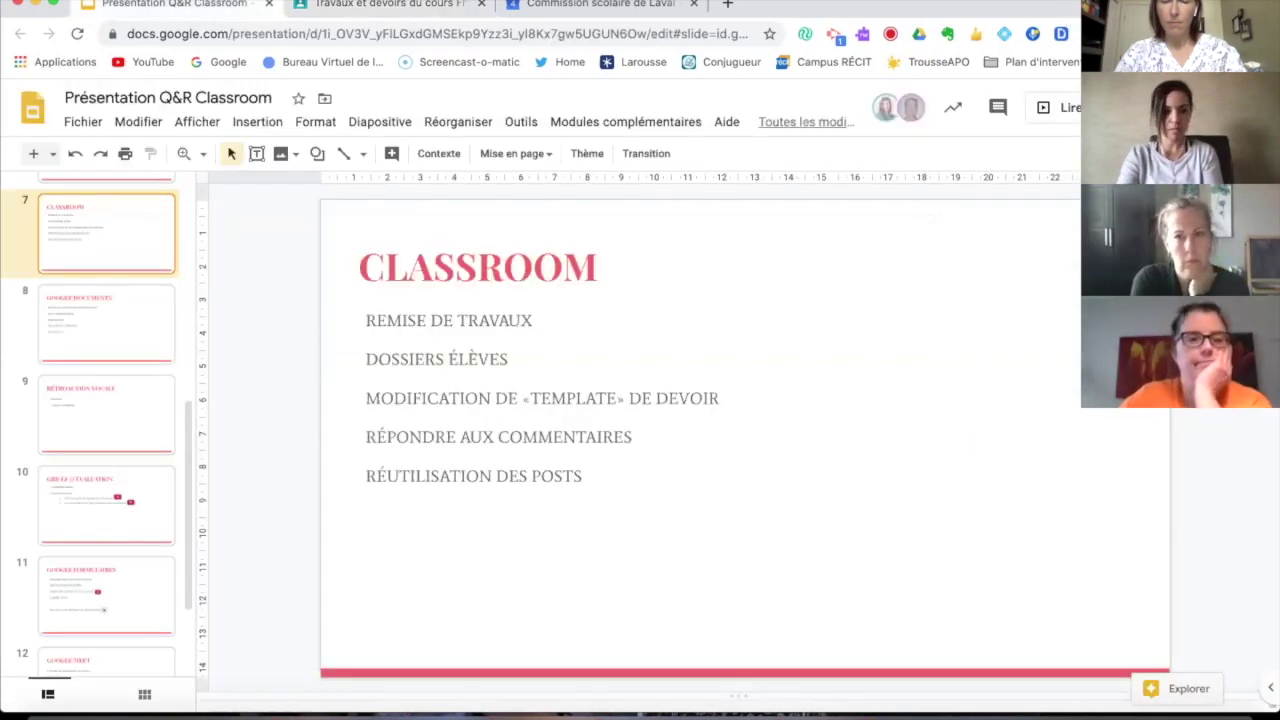
{"action": "left_click", "coordinate": [634, 4]}
{"action": "left_click", "coordinate": [1110, 107]}
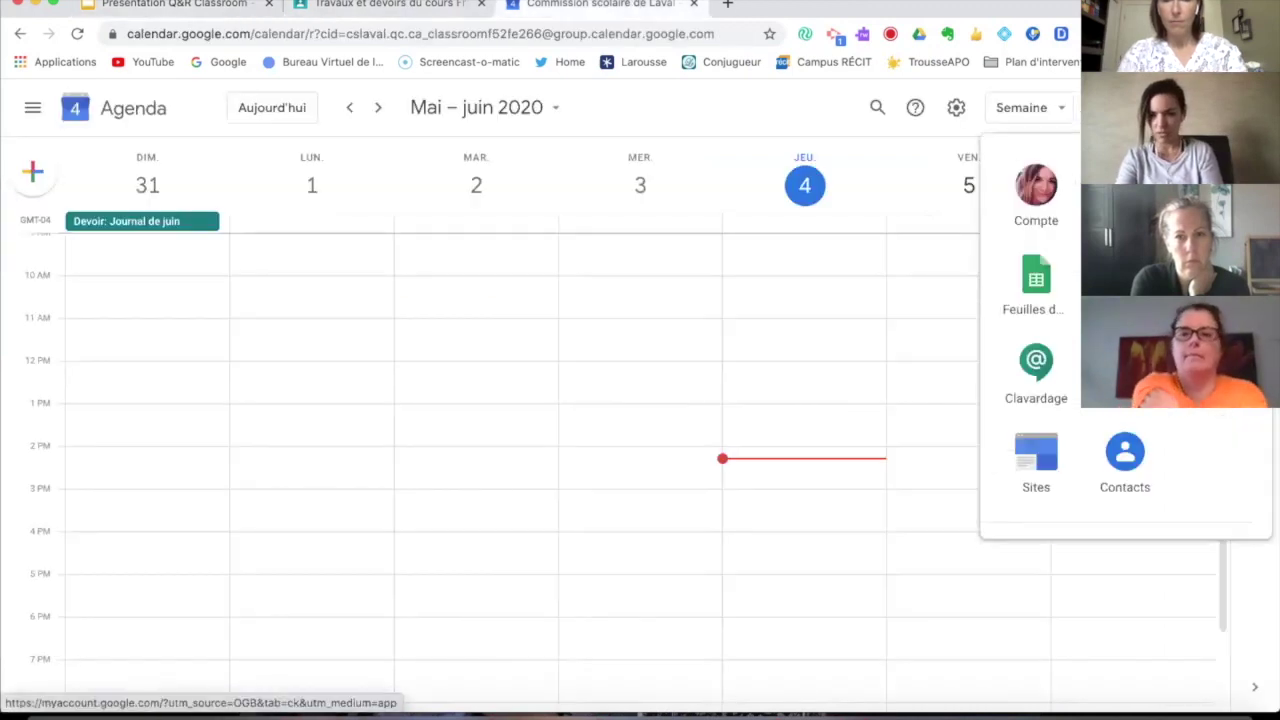
{"action": "left_click", "coordinate": [1036, 150]}
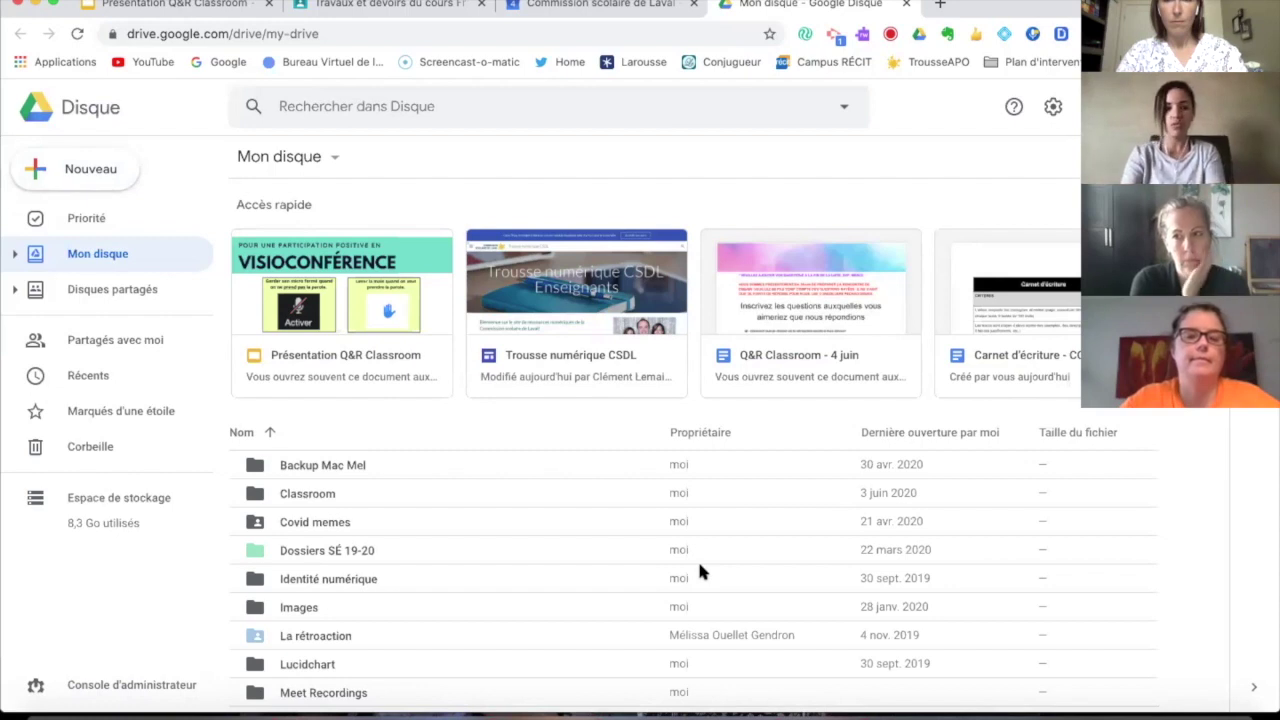
{"action": "left_click", "coordinate": [380, 5]}
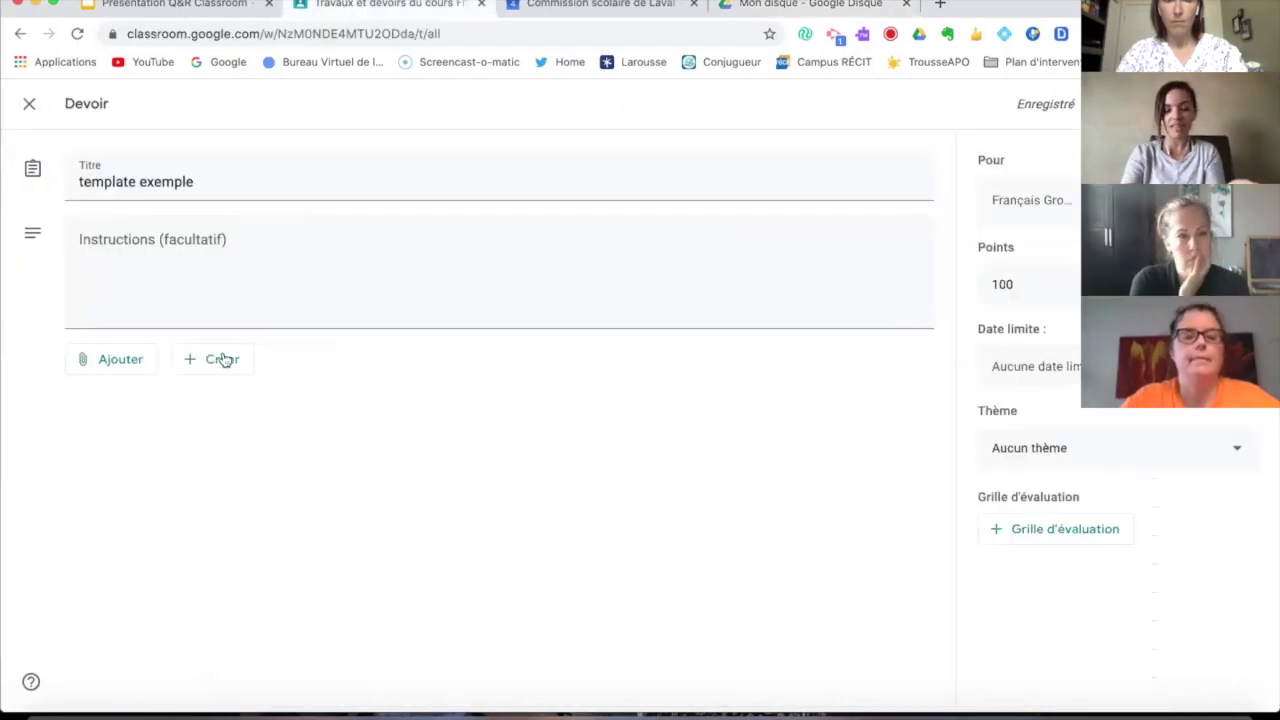
- Attach a new blank Google Docs document to the assignment, set it to Faire une copie par élève, and close the draft
{"action": "left_click", "coordinate": [223, 361]}
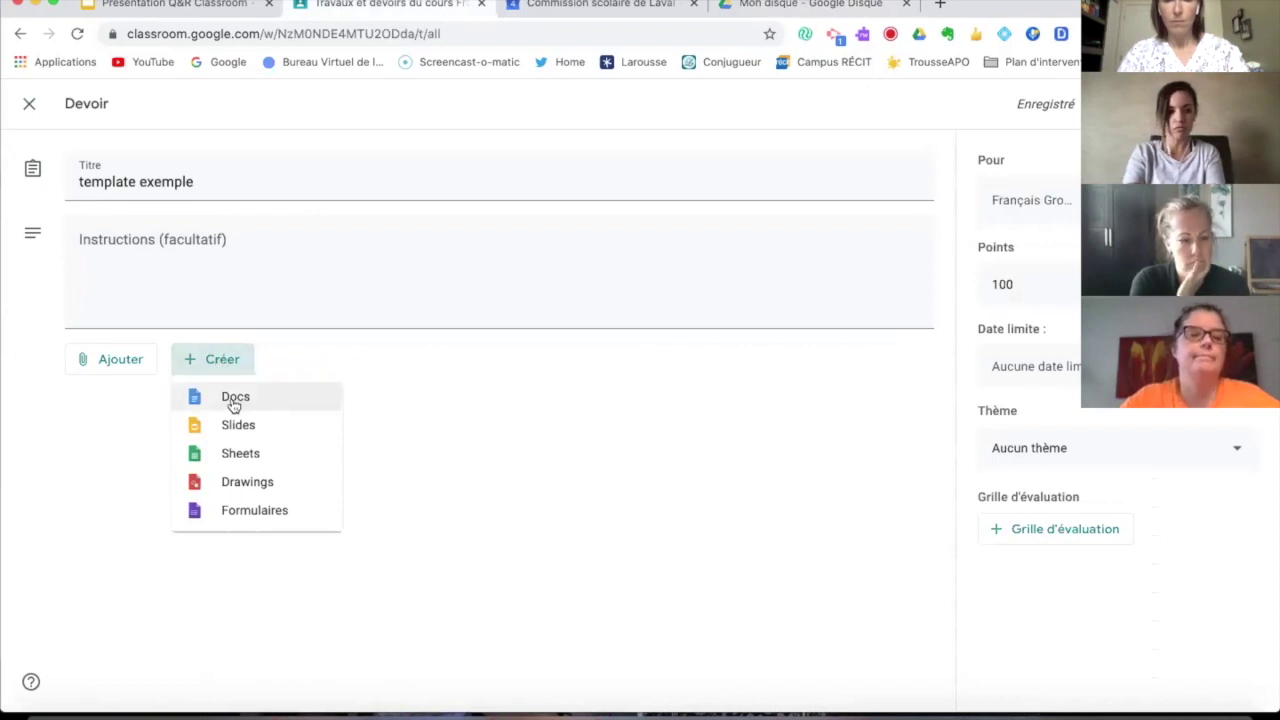
{"action": "left_click", "coordinate": [233, 400]}
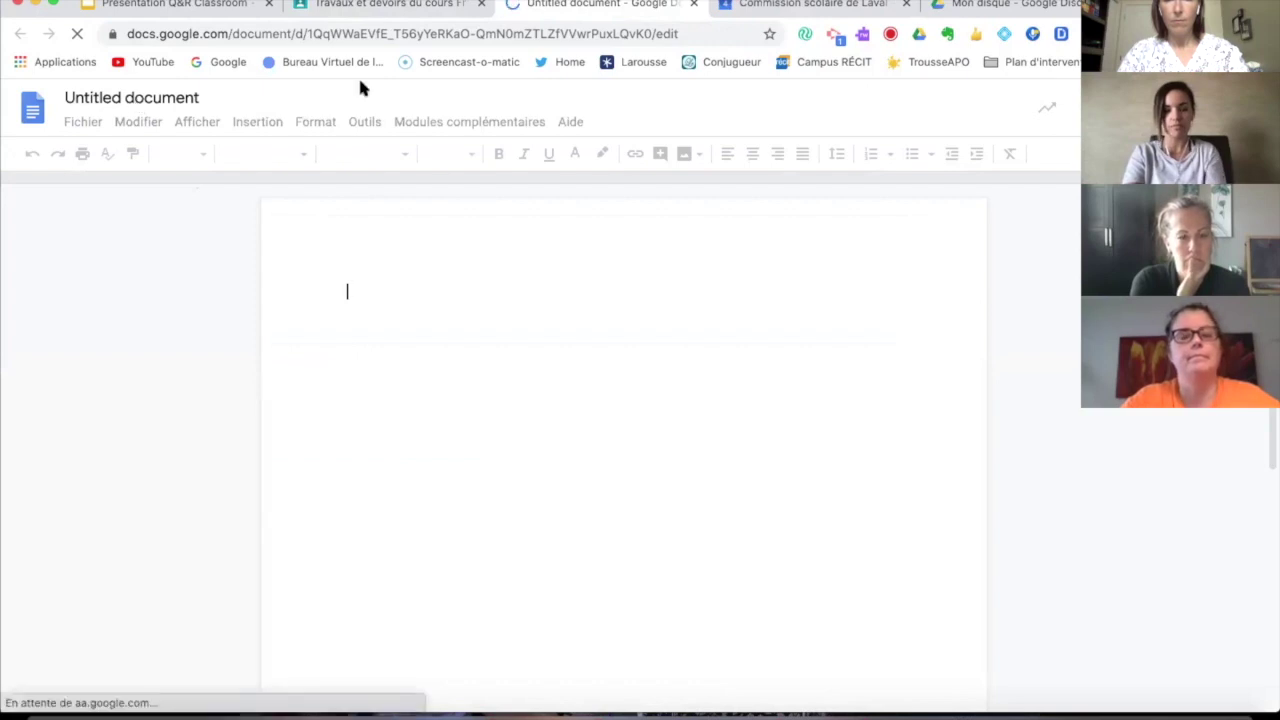
{"action": "left_click", "coordinate": [379, 5]}
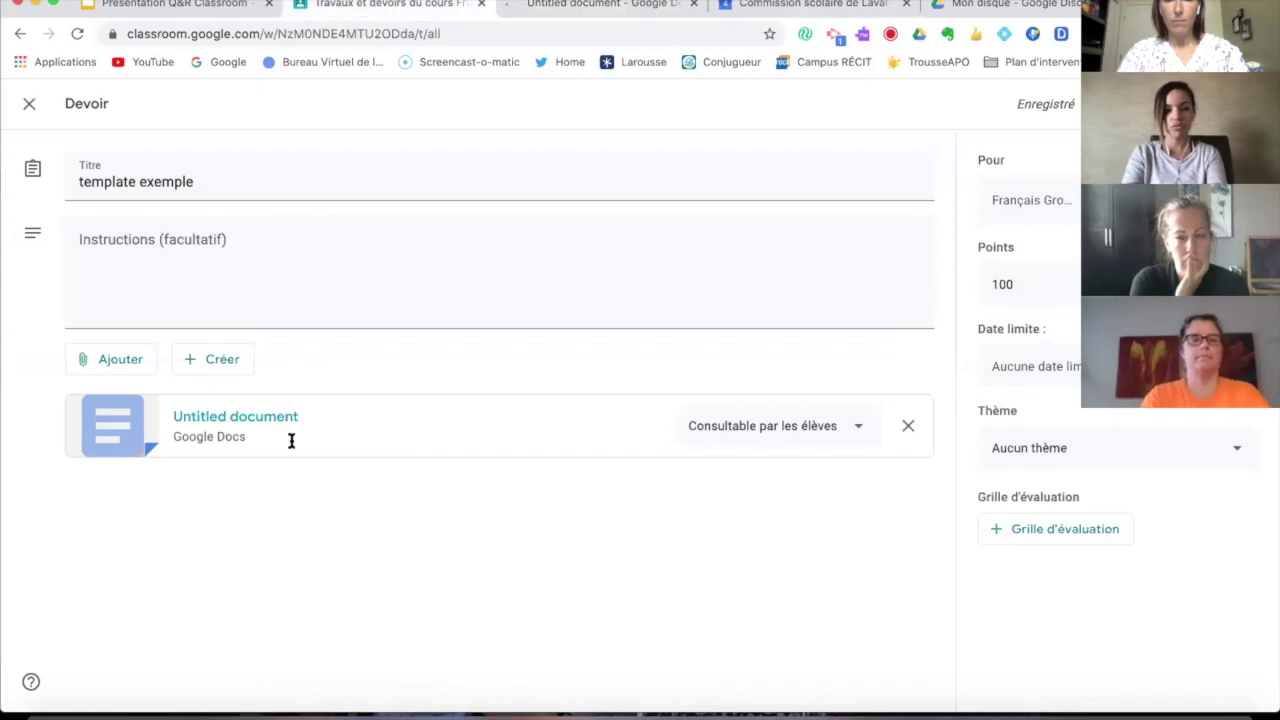
{"action": "left_click", "coordinate": [840, 428]}
{"action": "left_click", "coordinate": [765, 509]}
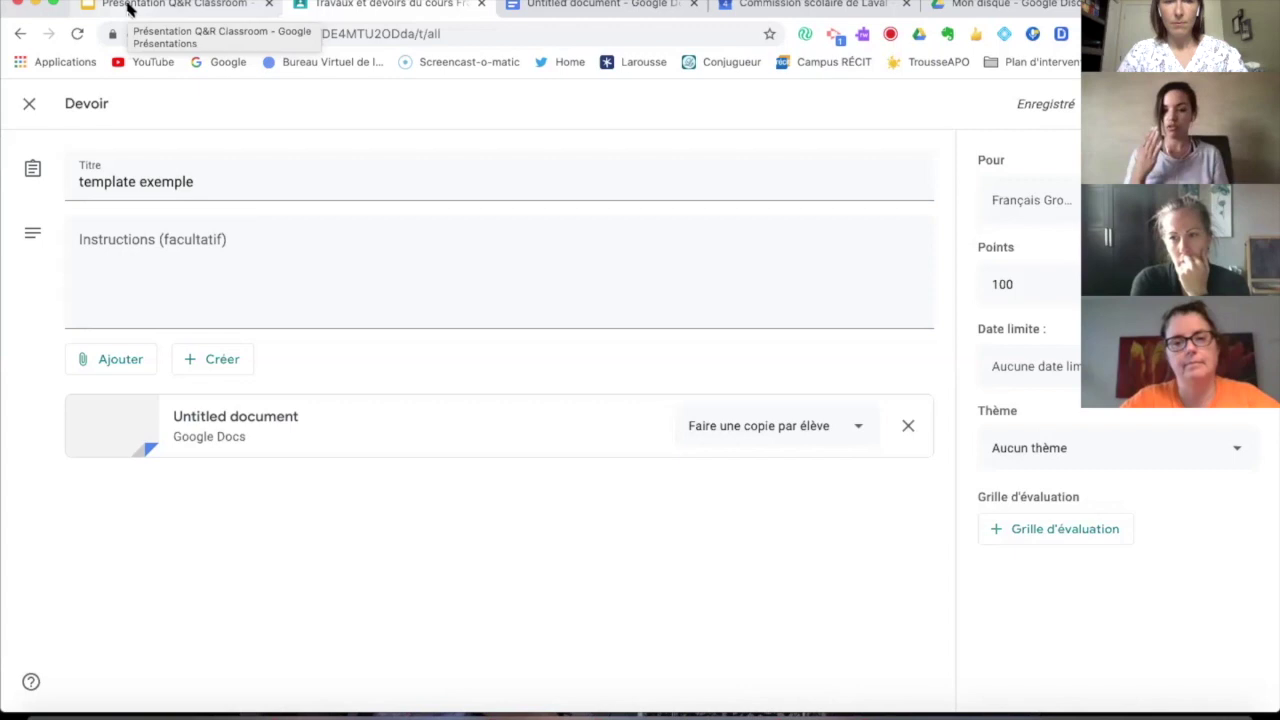
{"action": "left_click", "coordinate": [29, 106]}
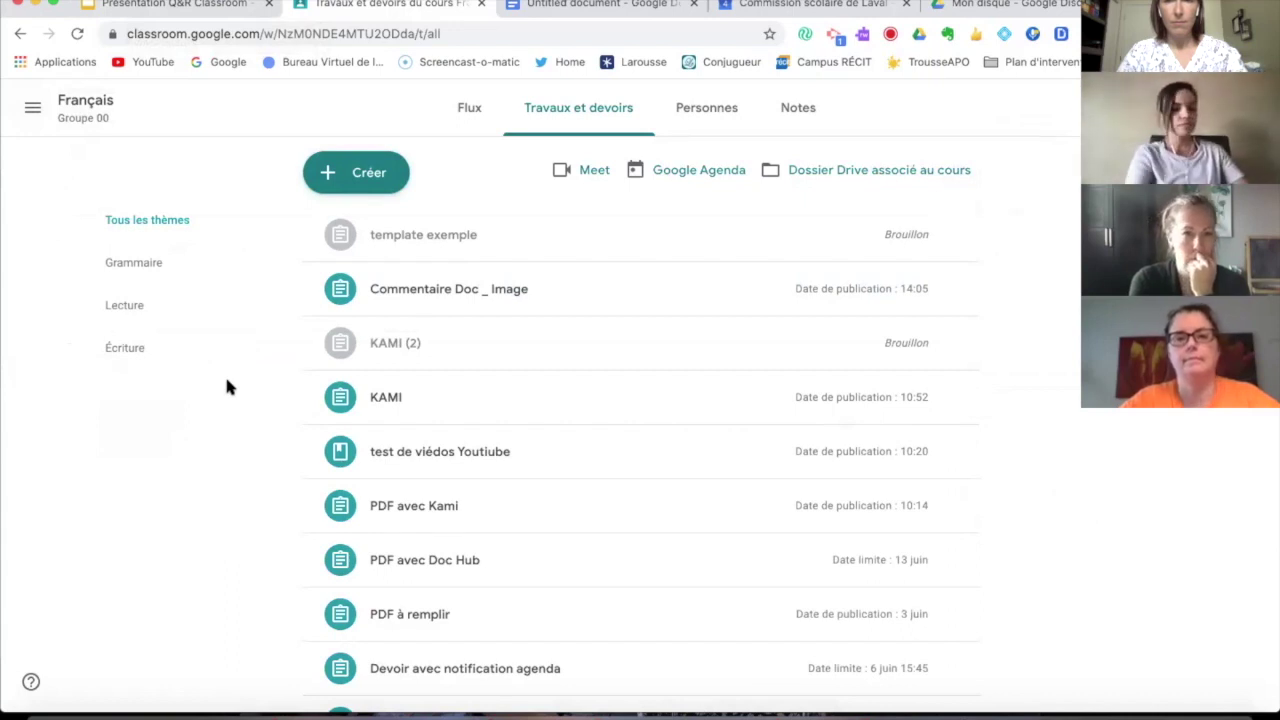
- Check Présentation Q&R Classroom, examine the KAMI assignment's student submissions and instructions, and return to Travaux et devoirs
{"action": "left_click", "coordinate": [152, 6]}
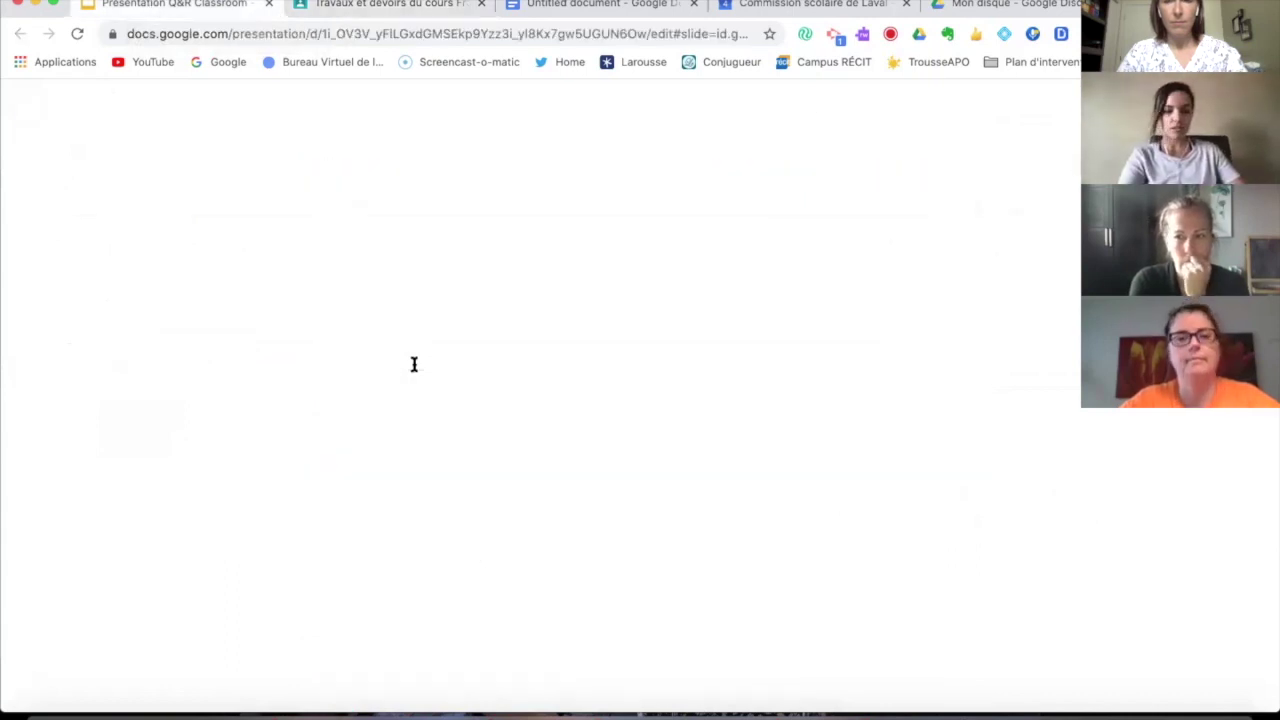
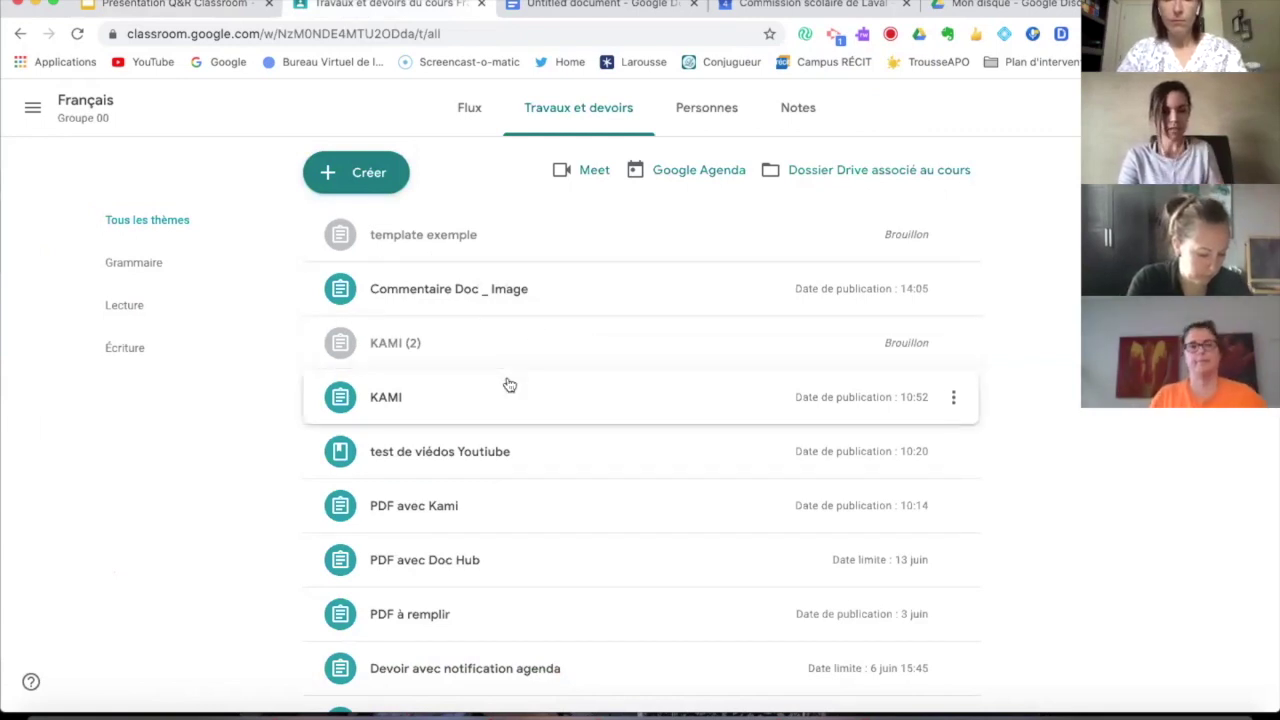
{"action": "left_click", "coordinate": [404, 398]}
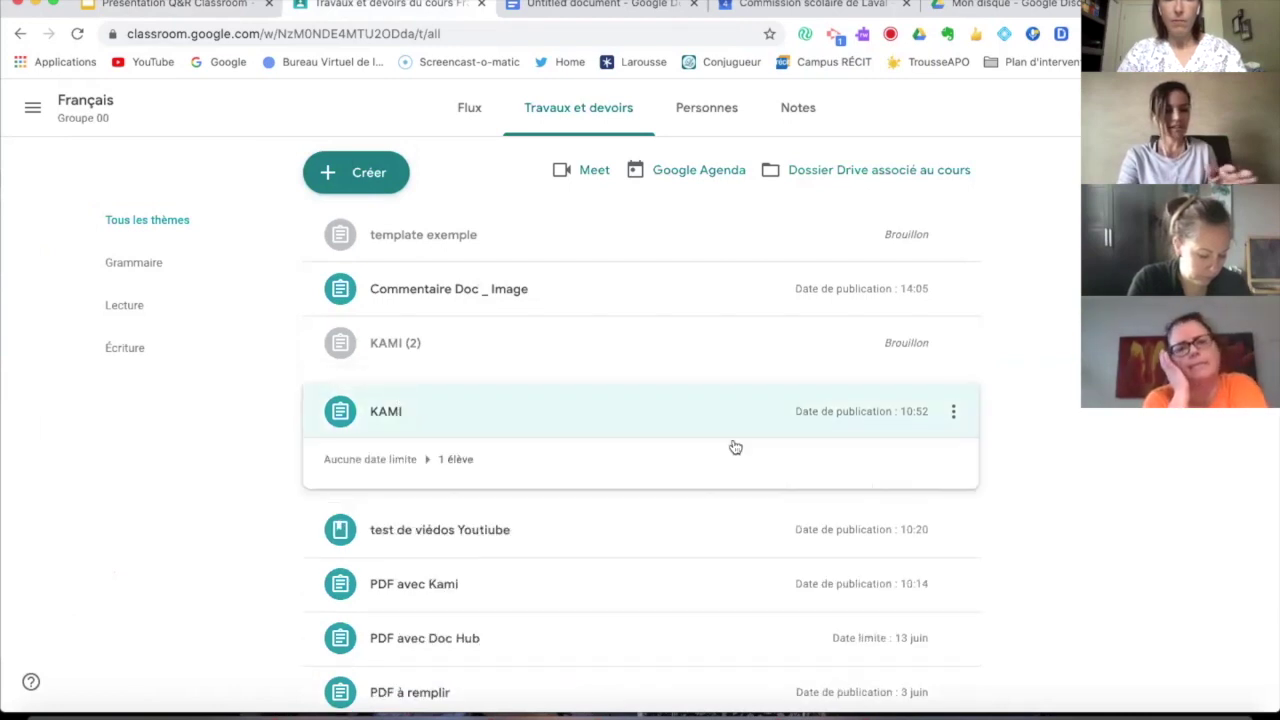
{"action": "left_click", "coordinate": [348, 652]}
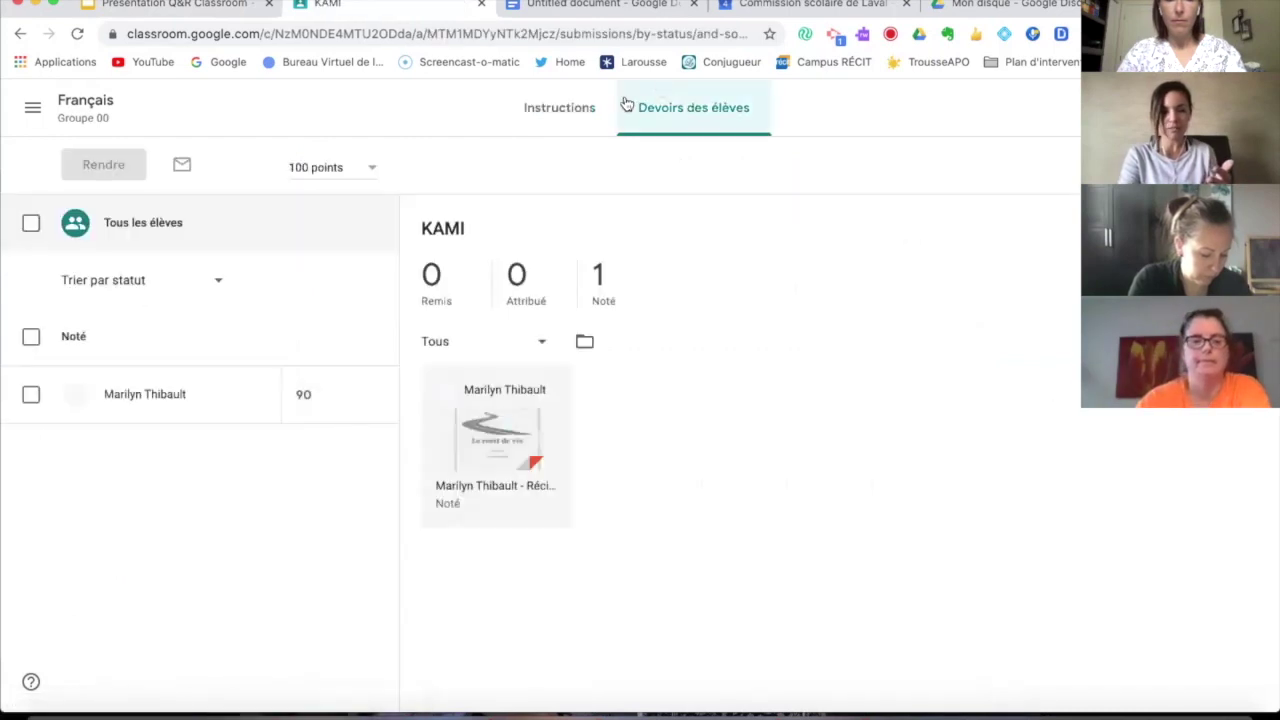
{"action": "left_click", "coordinate": [566, 109]}
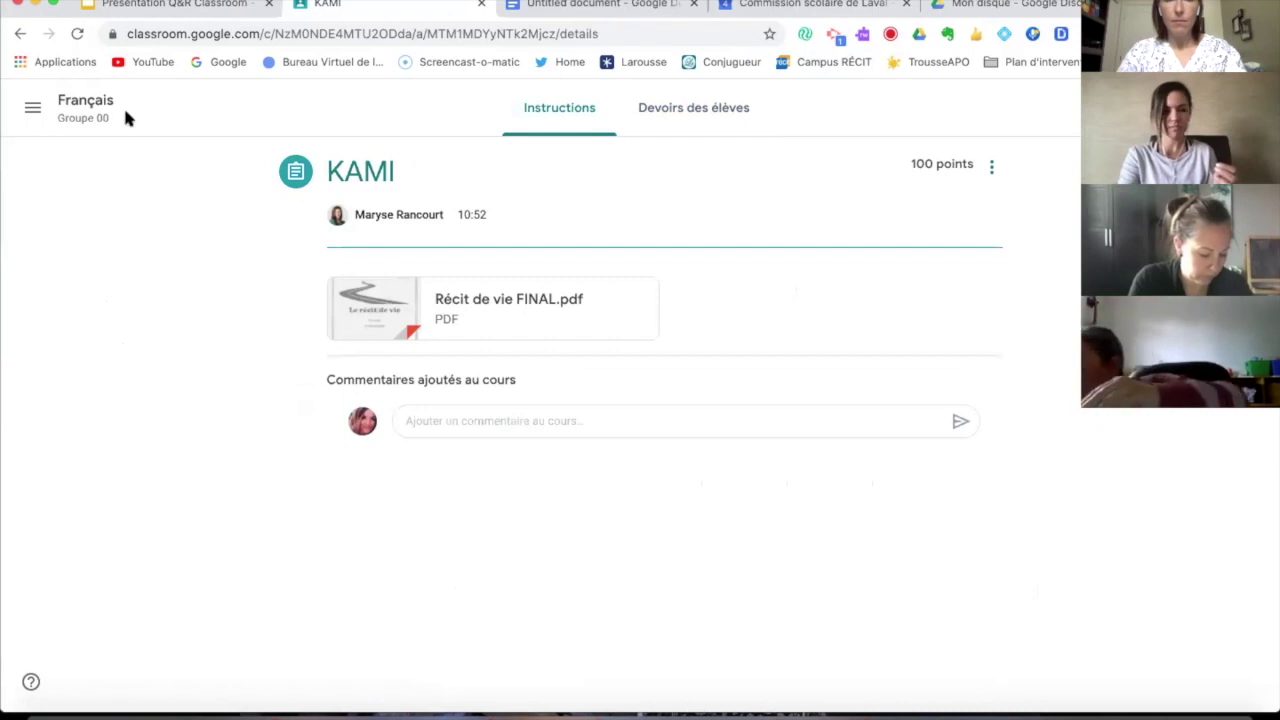
{"action": "left_click", "coordinate": [21, 34]}
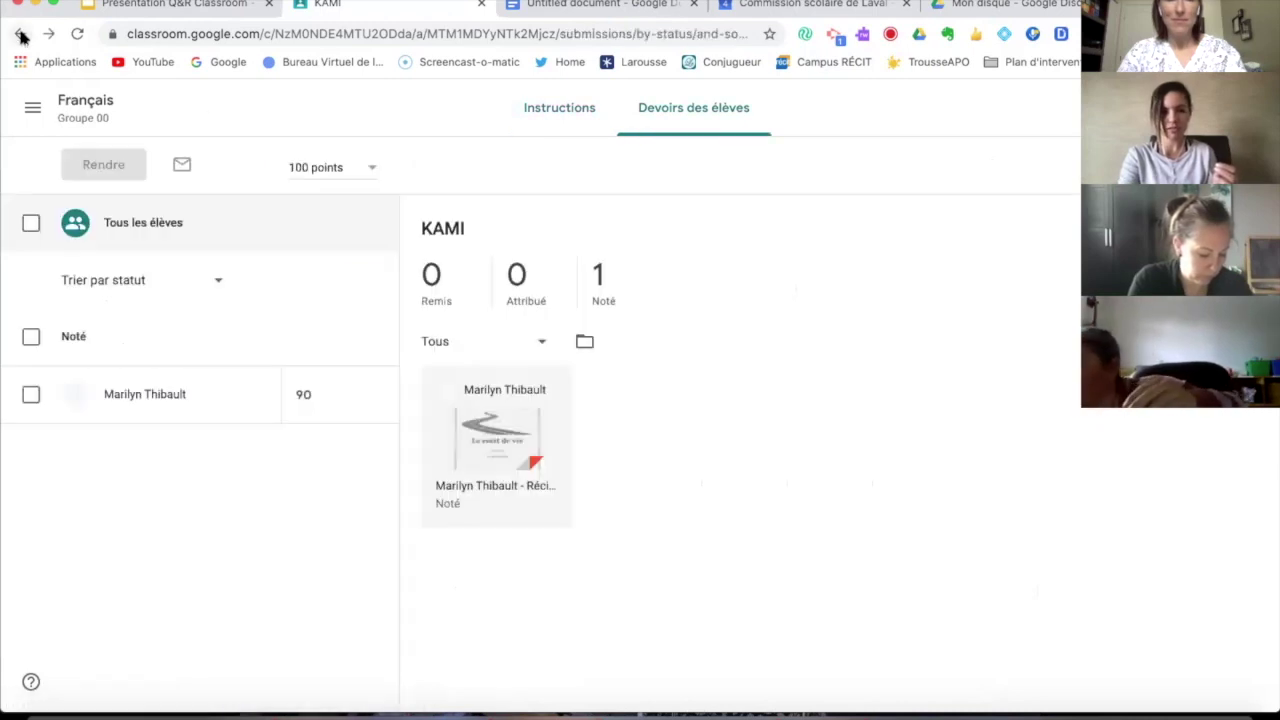
{"action": "left_click", "coordinate": [21, 34]}
- Open the KAMI assignment for editing, check the sharing option of Récit de vie FINAL.pdf, and close the editor
{"action": "left_click", "coordinate": [945, 418]}
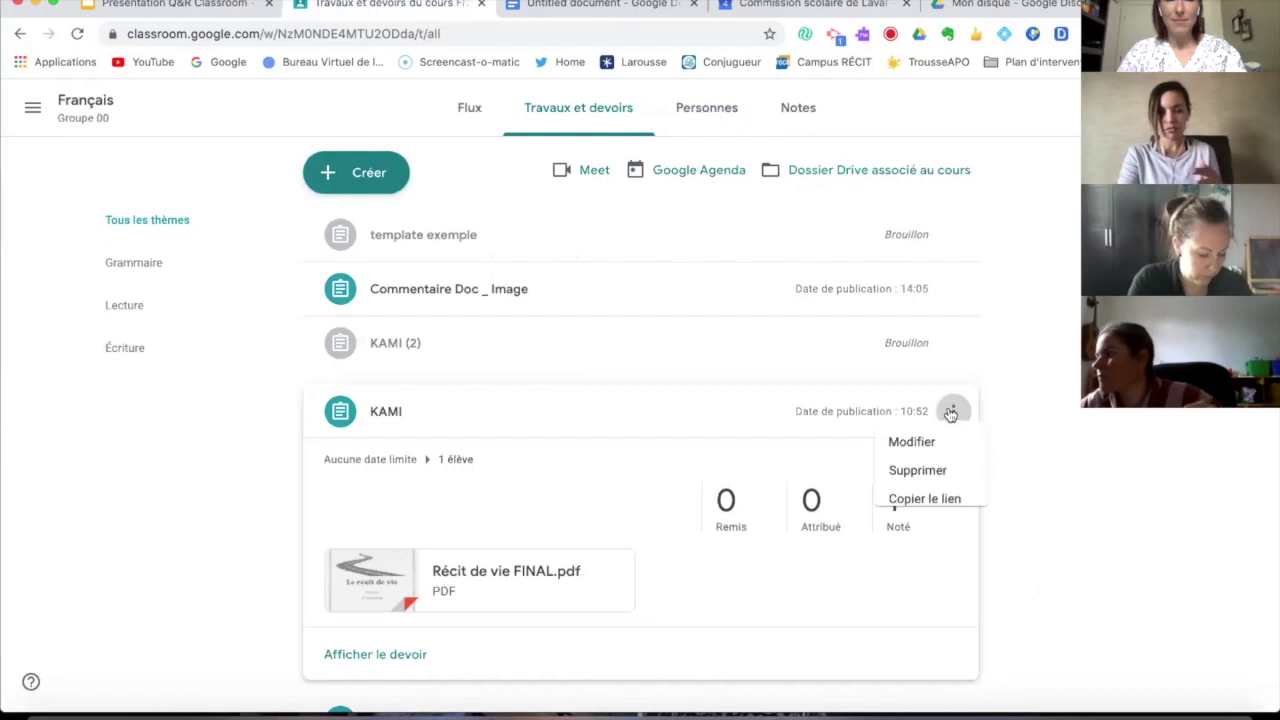
{"action": "left_click", "coordinate": [904, 450]}
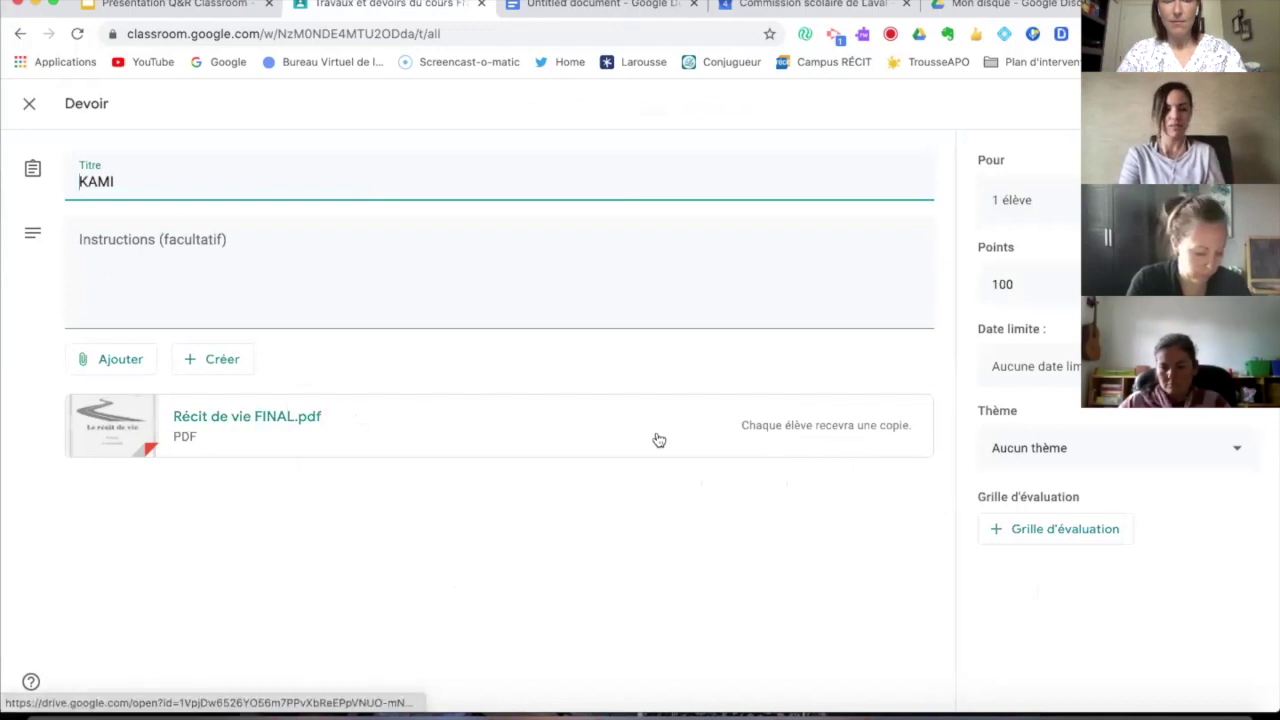
{"action": "left_click", "coordinate": [29, 108]}
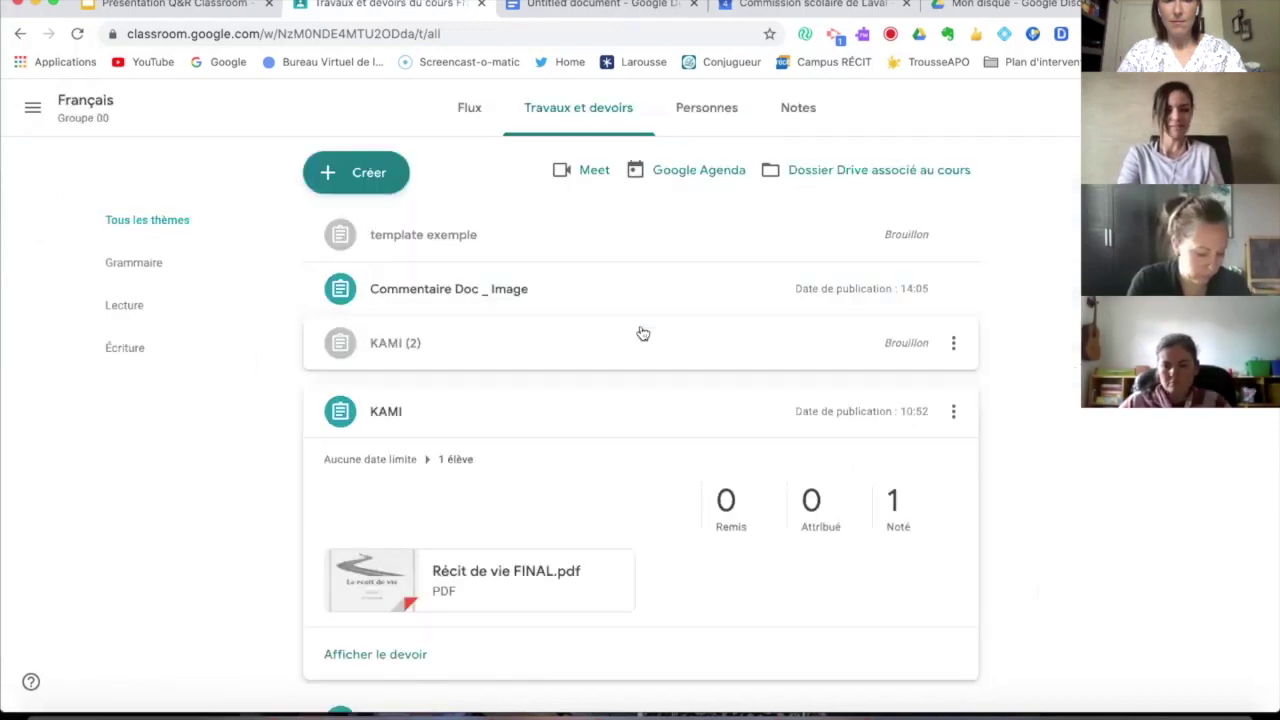
- Collapse the KAMI assignment and start a new Devoir titled "khvfjfcv"
{"action": "left_click", "coordinate": [476, 413]}
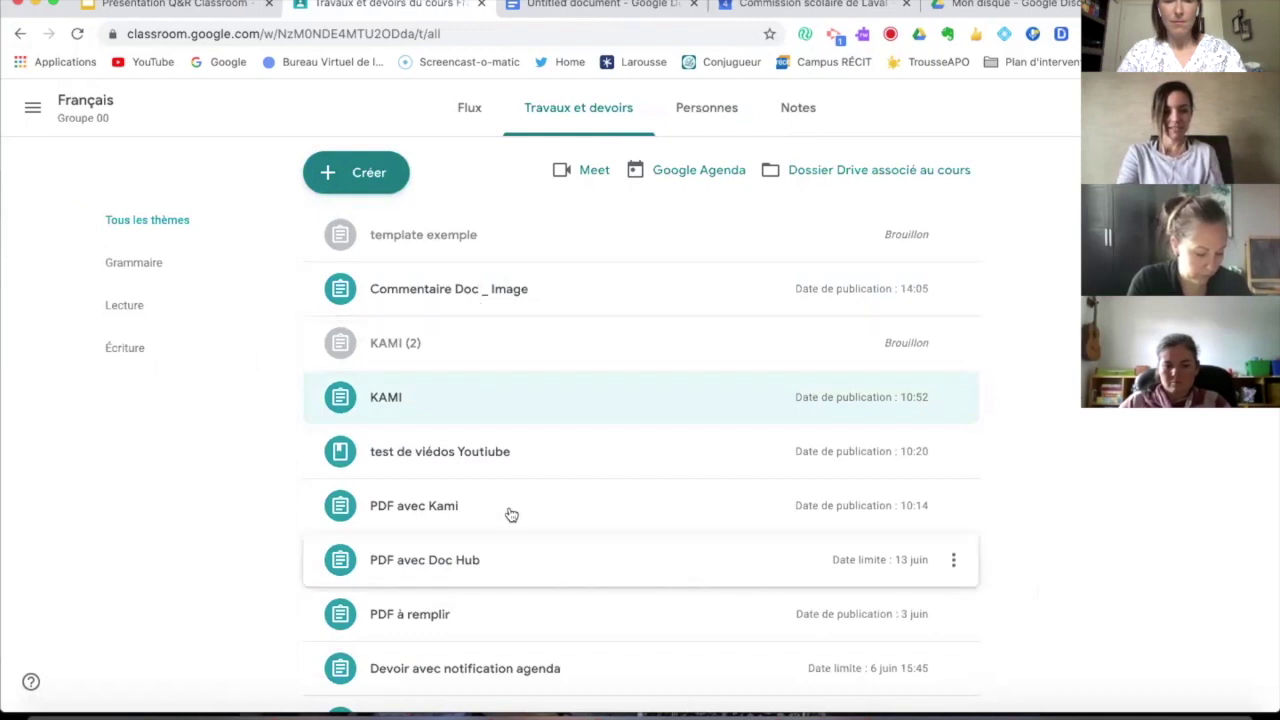
{"action": "left_click", "coordinate": [343, 180]}
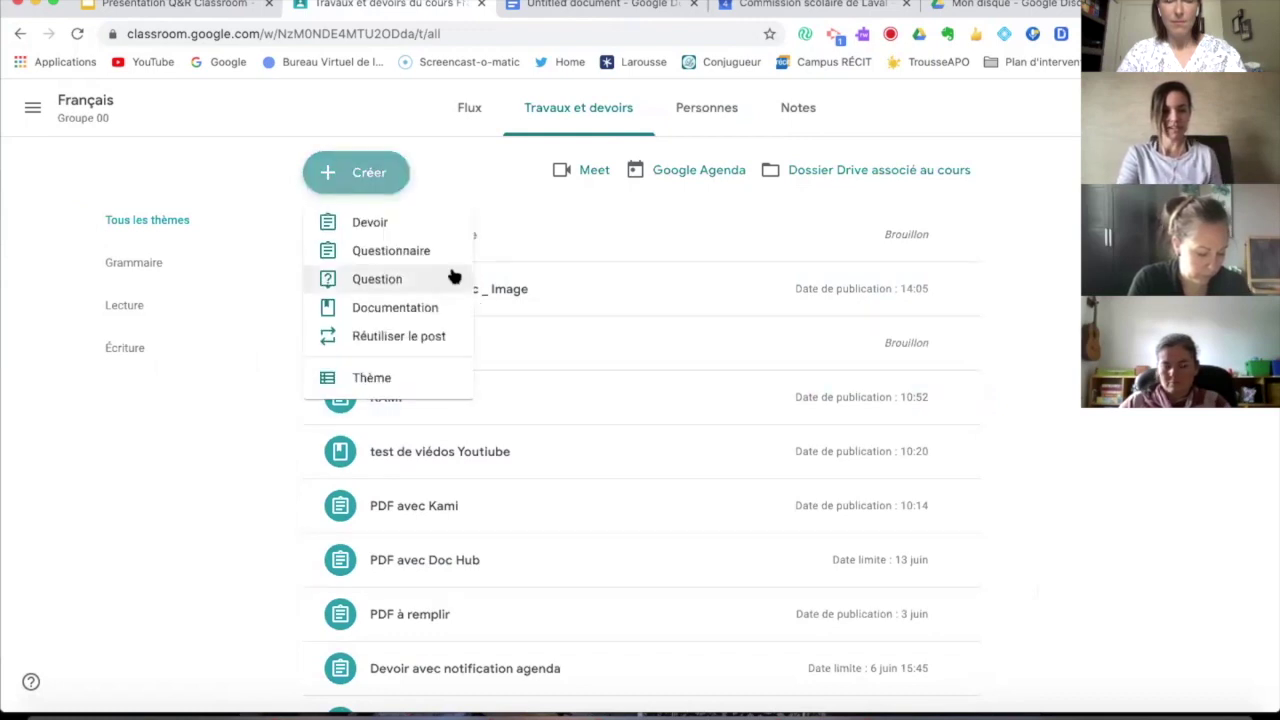
{"action": "left_click", "coordinate": [404, 239]}
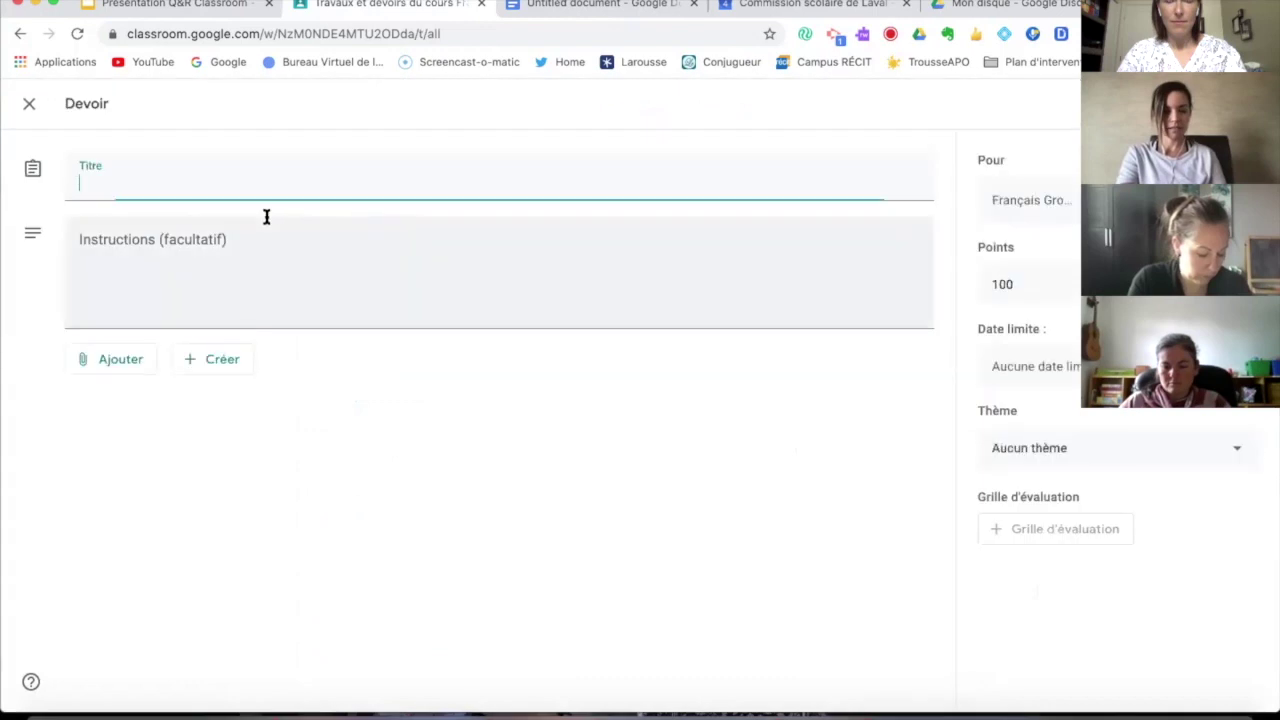
{"action": "type", "text": "khvfjfcv"}
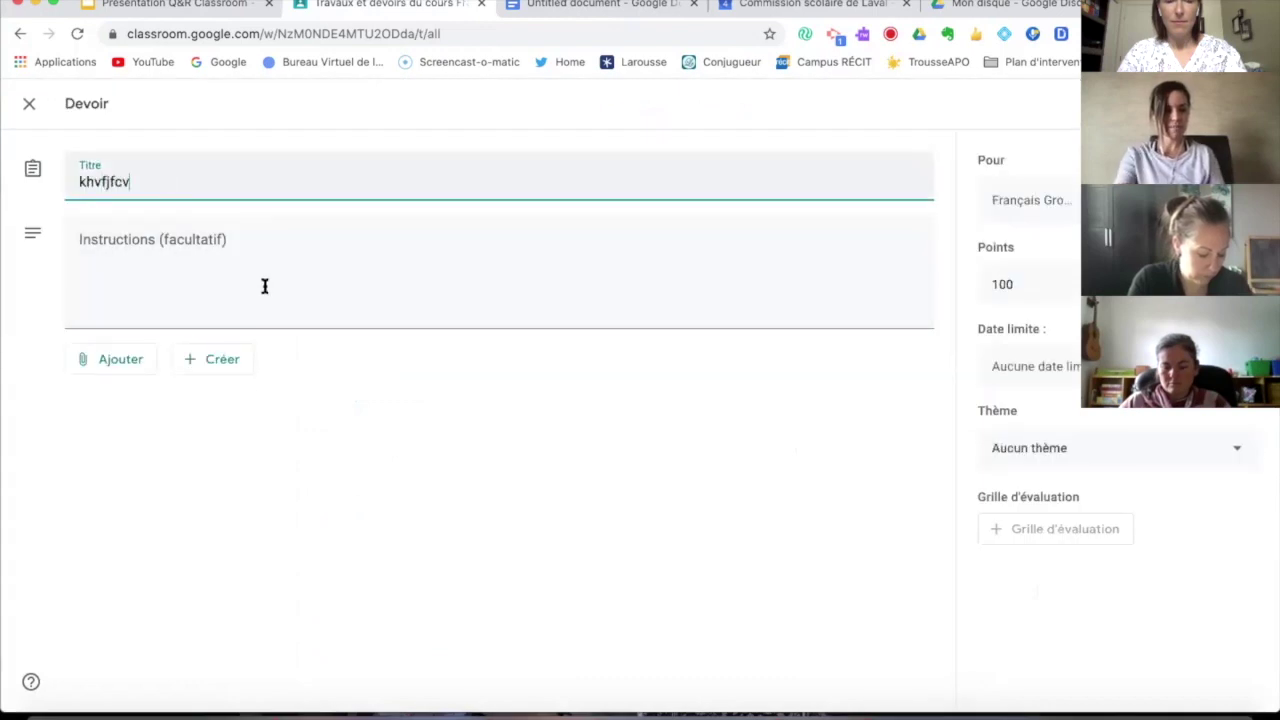
- Attach the recent Google Drive file Untitled document to the "khvfjfcv" assignment and publish it
{"action": "left_click", "coordinate": [110, 365]}
{"action": "left_click", "coordinate": [145, 397]}
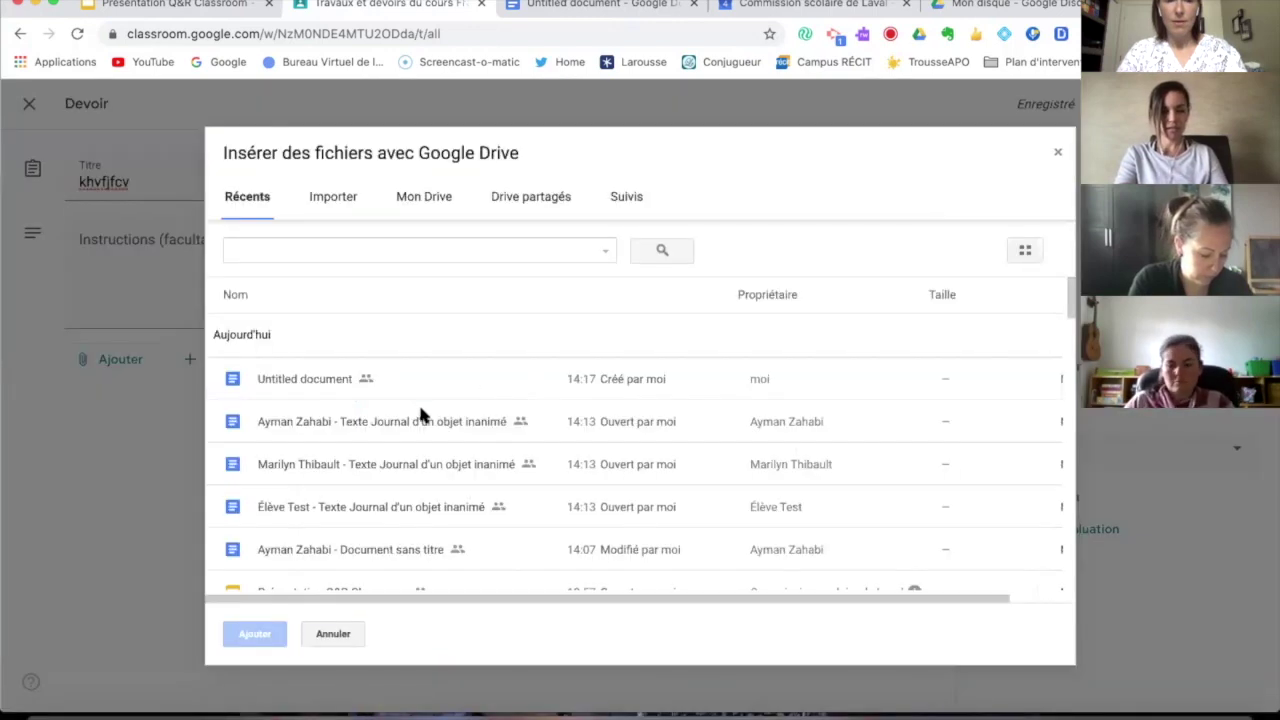
{"action": "left_click", "coordinate": [294, 380]}
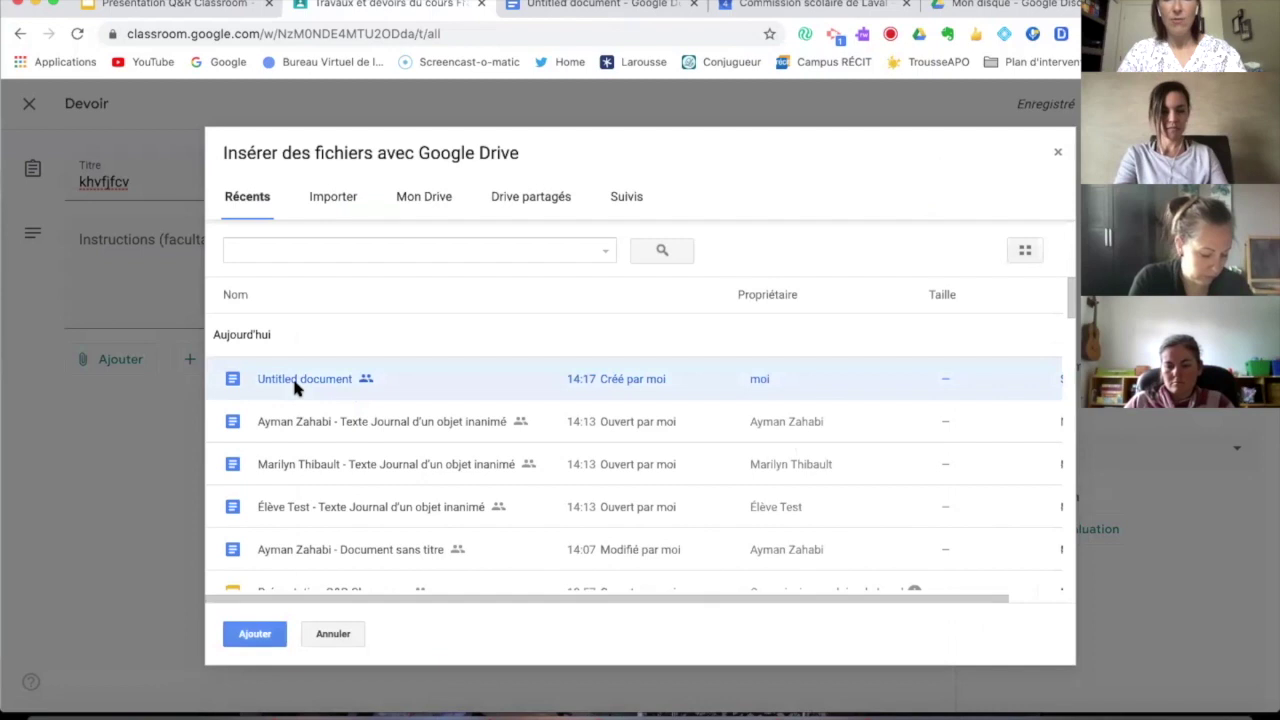
{"action": "left_click", "coordinate": [267, 640]}
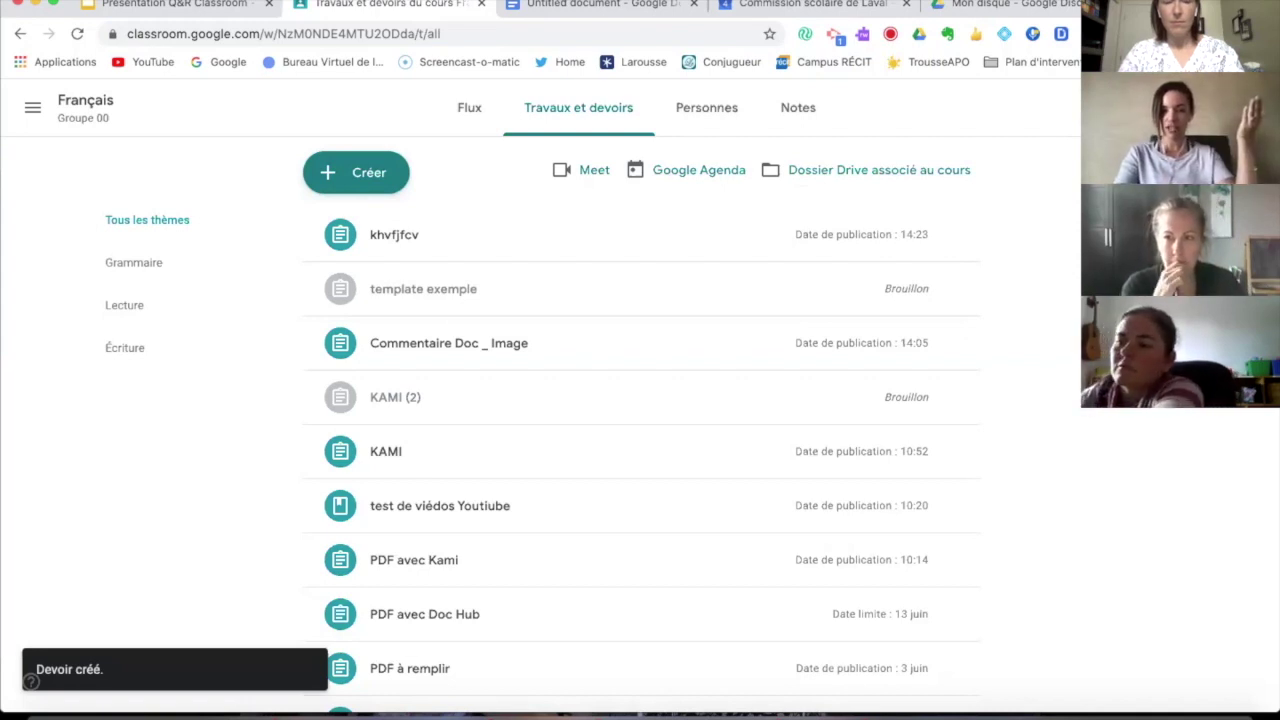
- Open the published "khvfjfcv" assignment for editing, check the sharing options of Untitled document, and close the editor without changes
{"action": "left_click", "coordinate": [403, 241]}
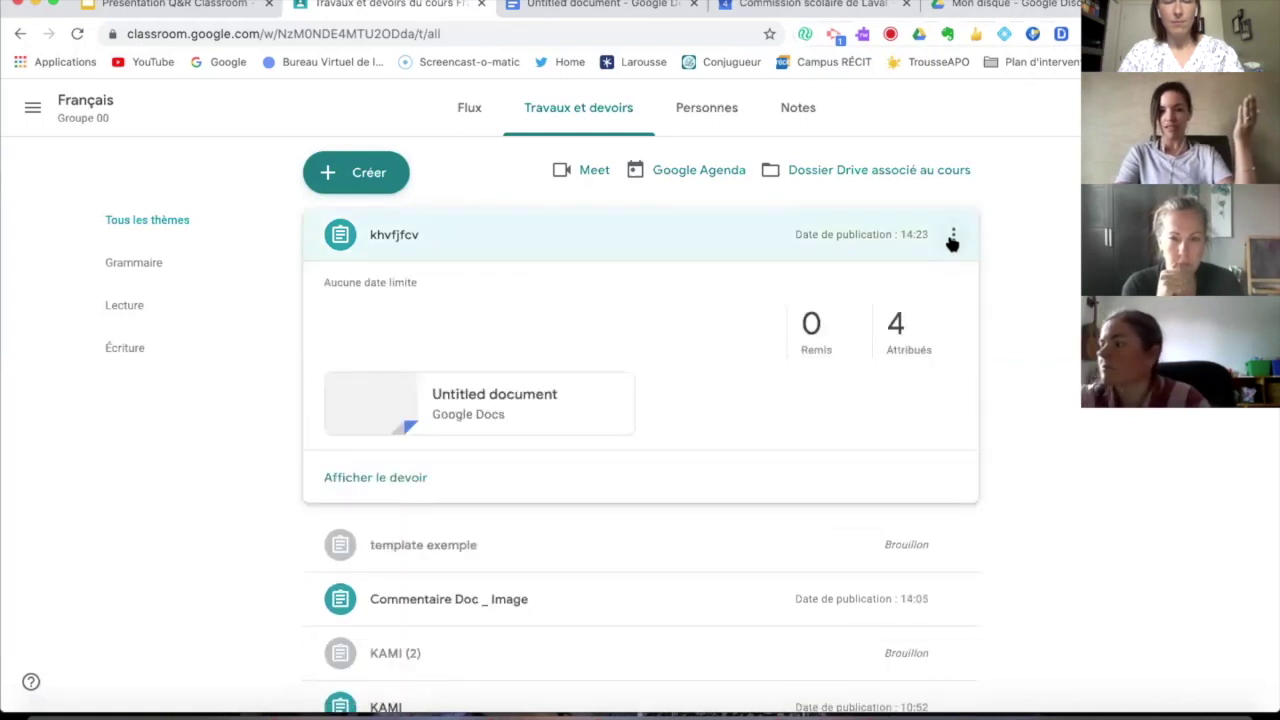
{"action": "left_click", "coordinate": [953, 238]}
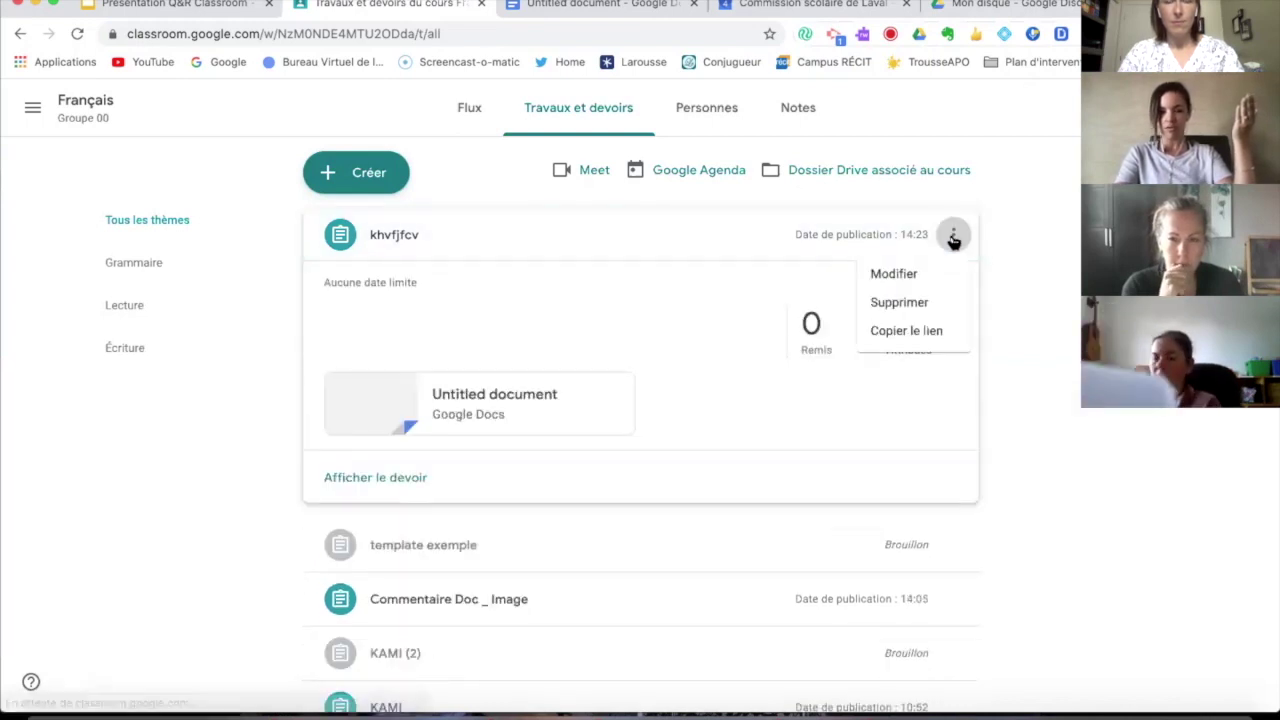
{"action": "left_click", "coordinate": [897, 274]}
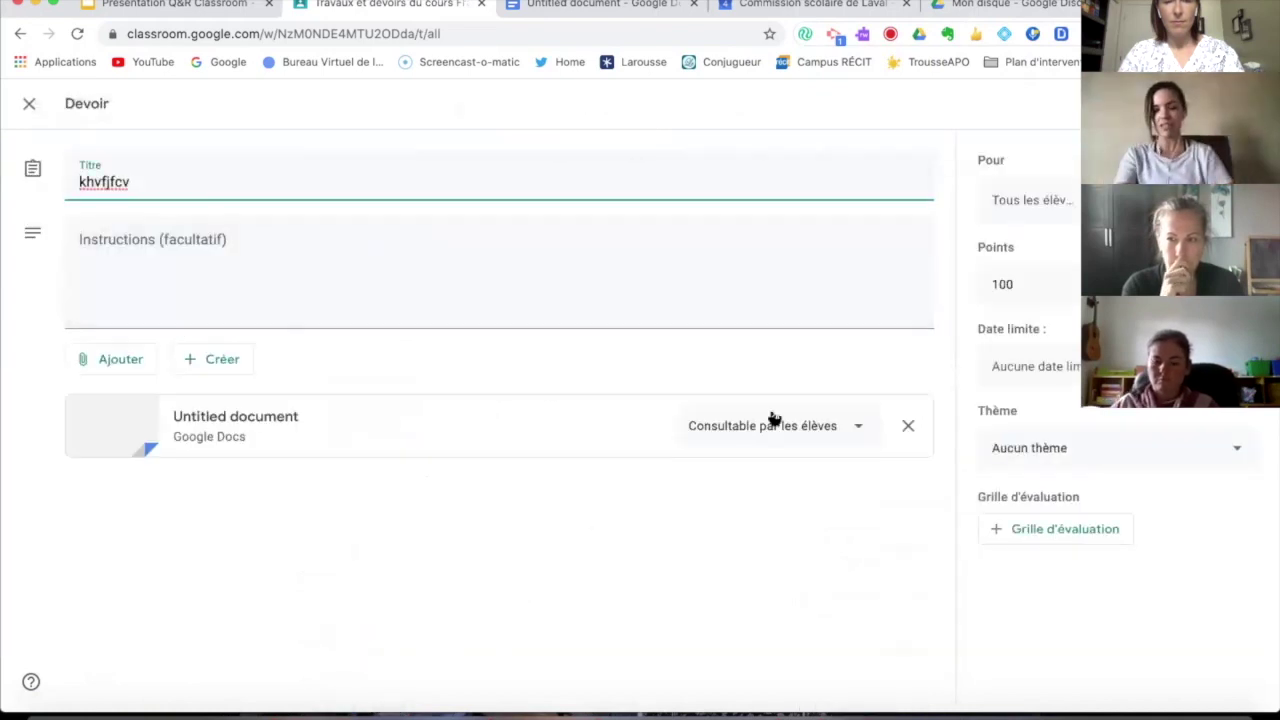
{"action": "left_click", "coordinate": [860, 430]}
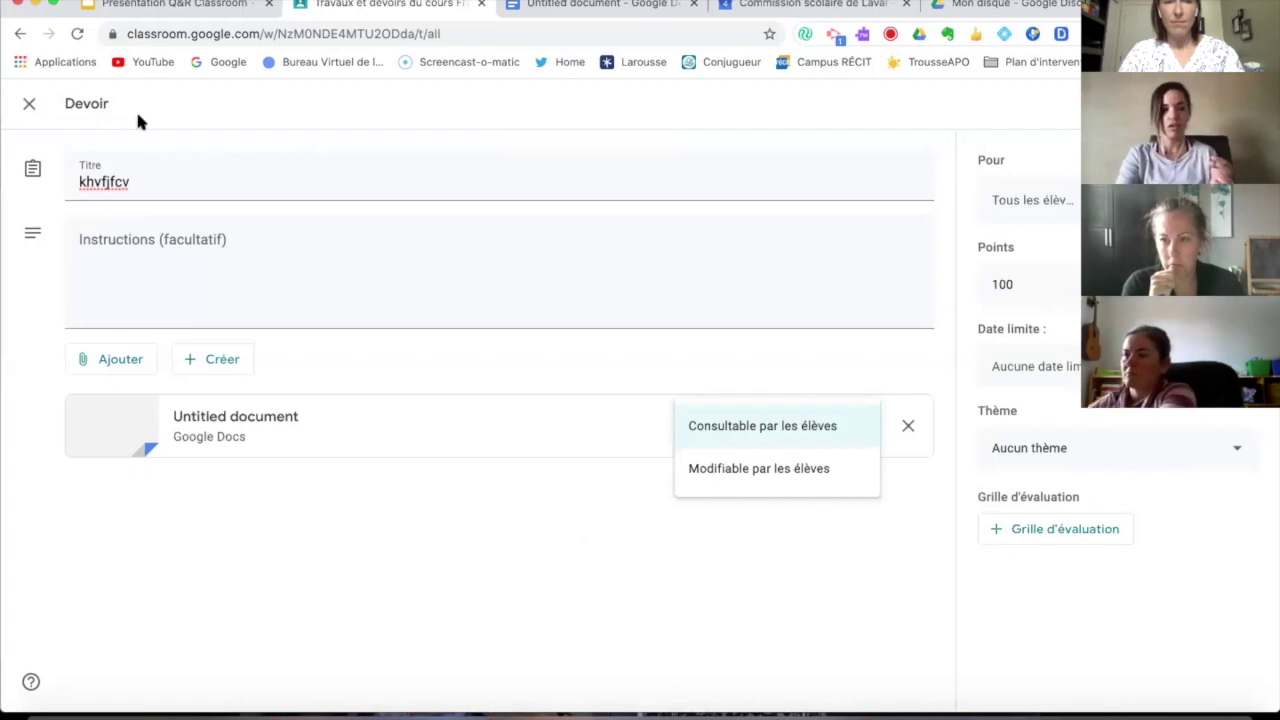
{"action": "left_click", "coordinate": [32, 106]}
{"action": "left_click", "coordinate": [32, 106]}
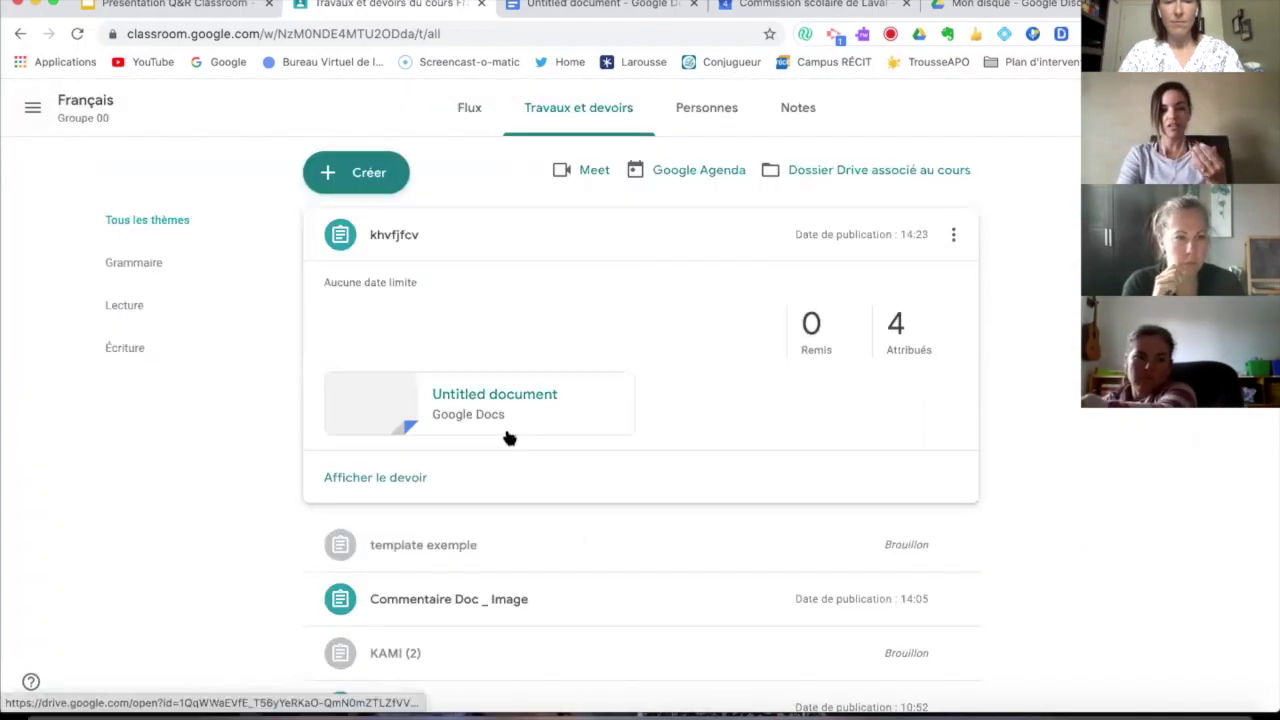
{"action": "left_click", "coordinate": [430, 249]}
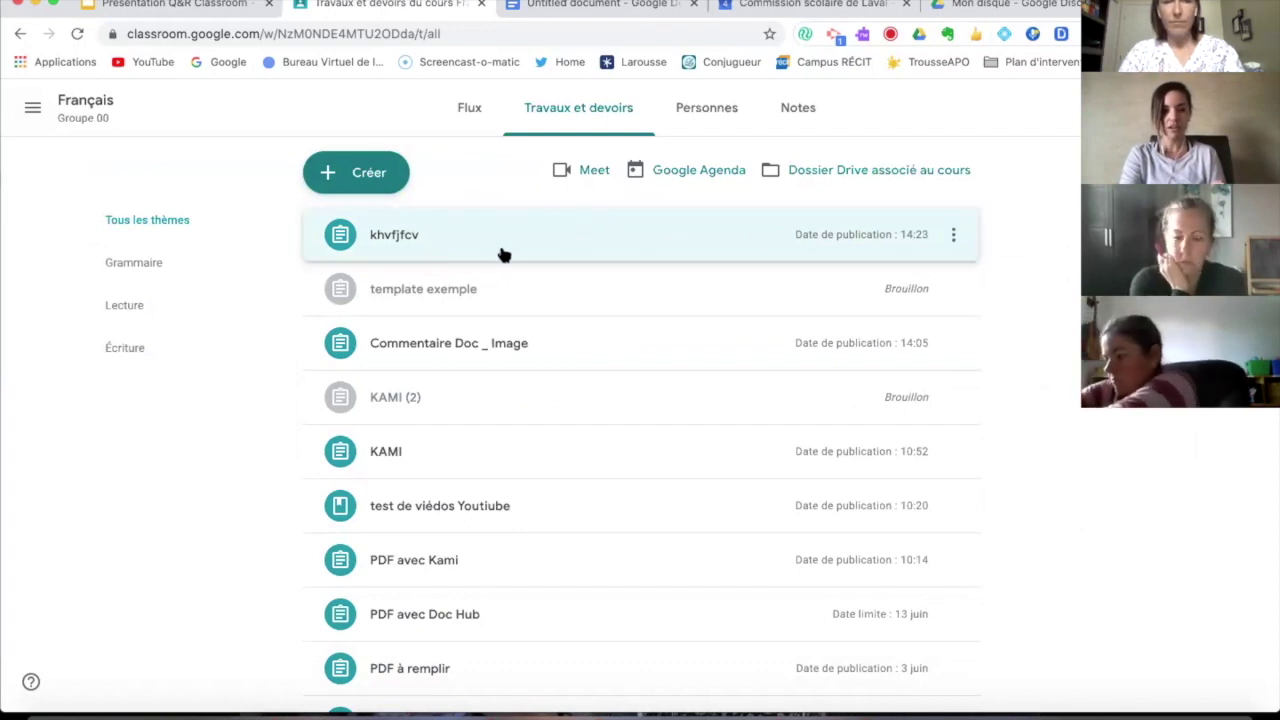
- Reuse the "khvfjfcv" post from the Français Groupe 00 class as a new assignment, after viewing the list of classes
{"action": "left_click", "coordinate": [372, 177]}
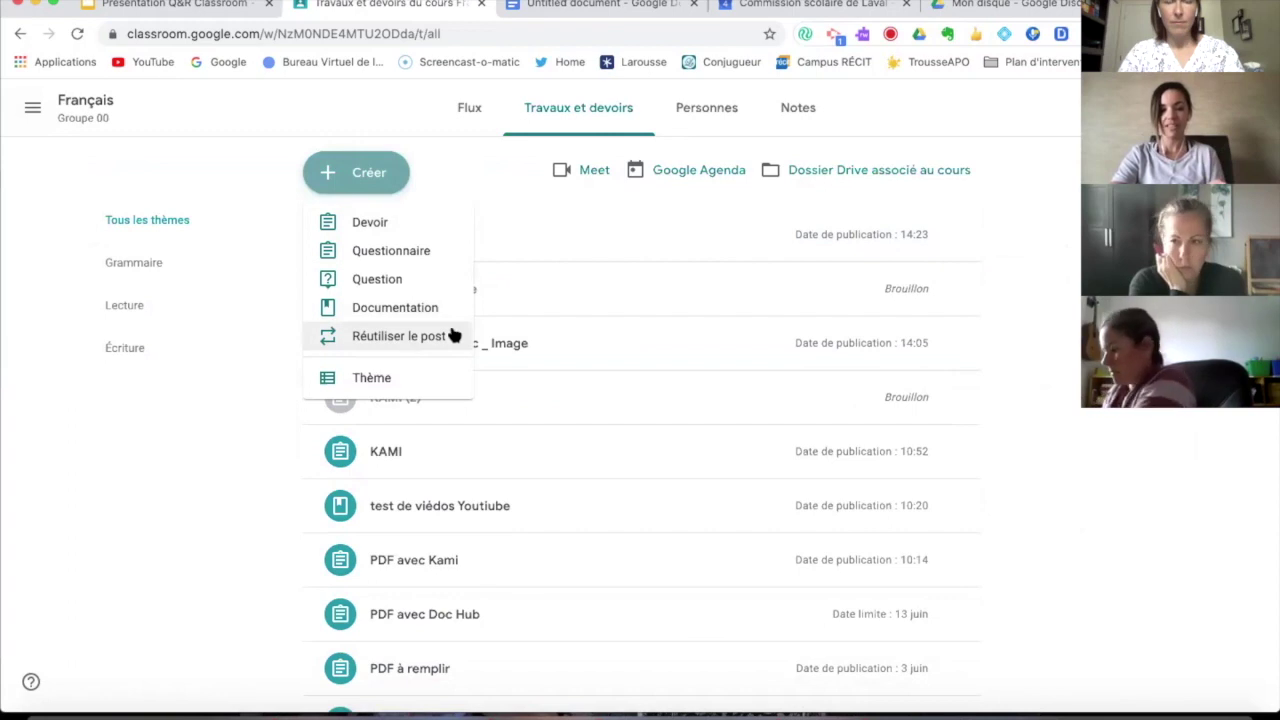
{"action": "left_click", "coordinate": [380, 340]}
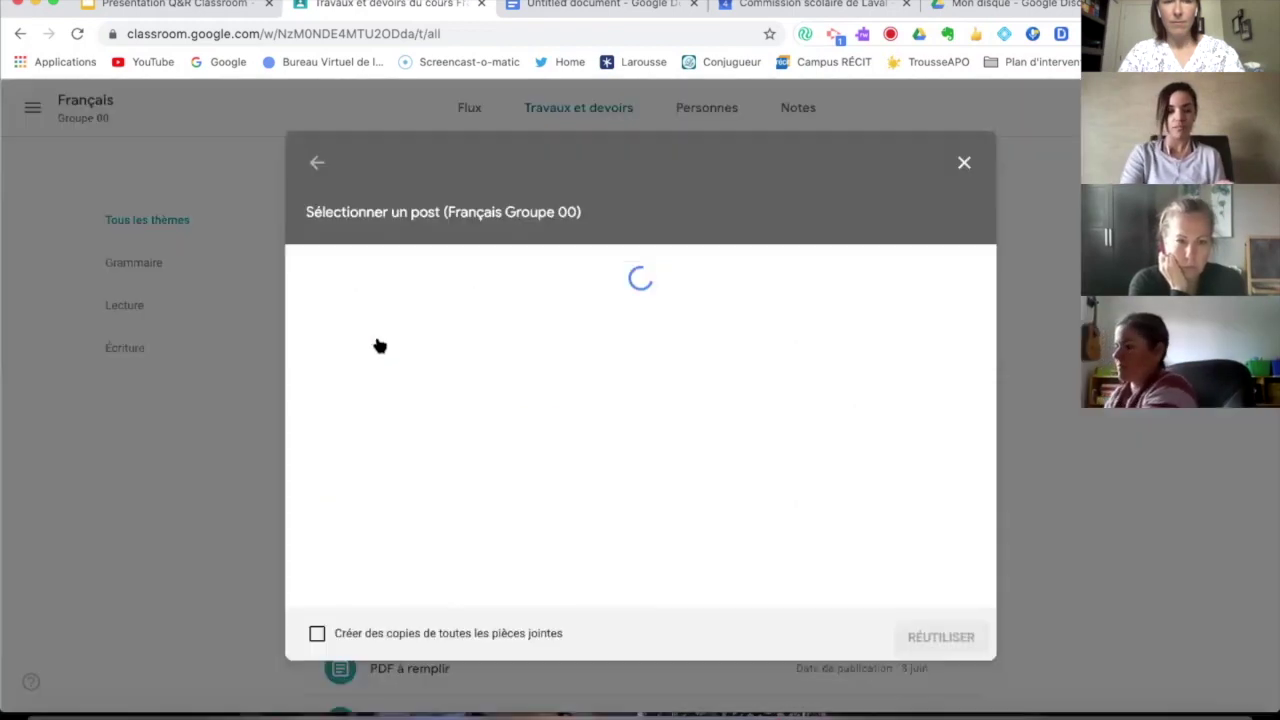
{"action": "left_click", "coordinate": [313, 130]}
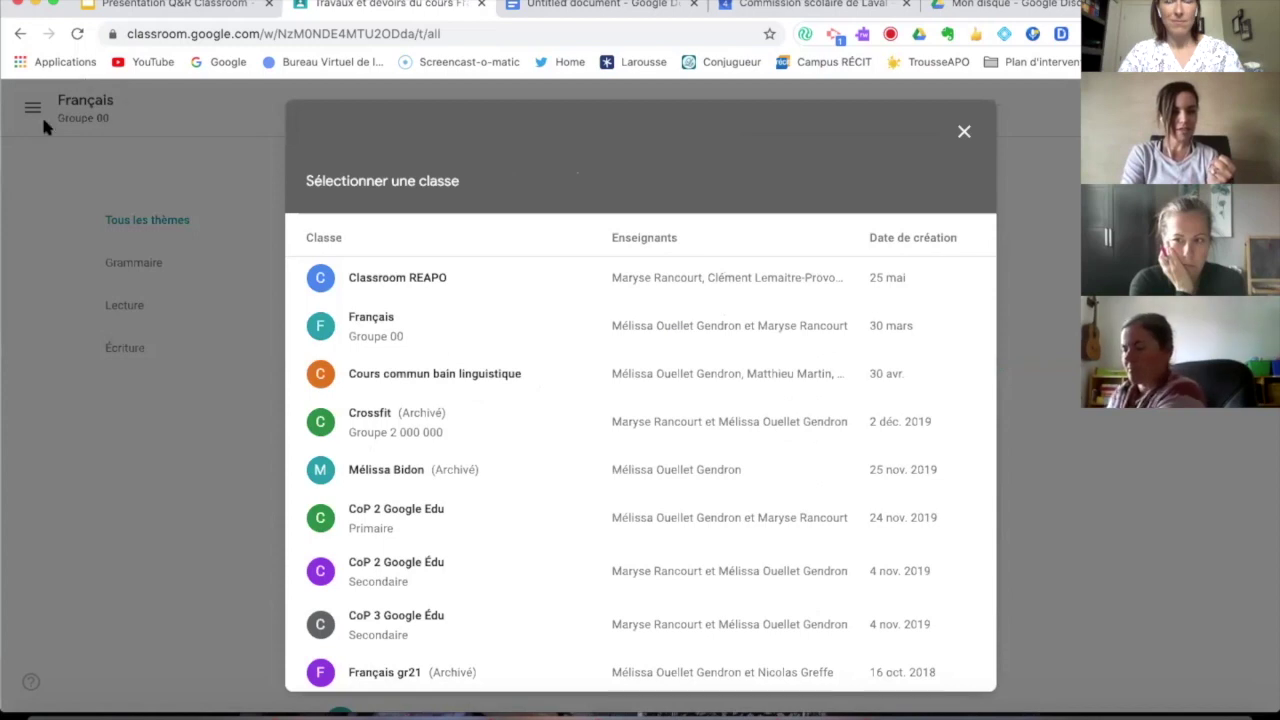
{"action": "left_click", "coordinate": [388, 334]}
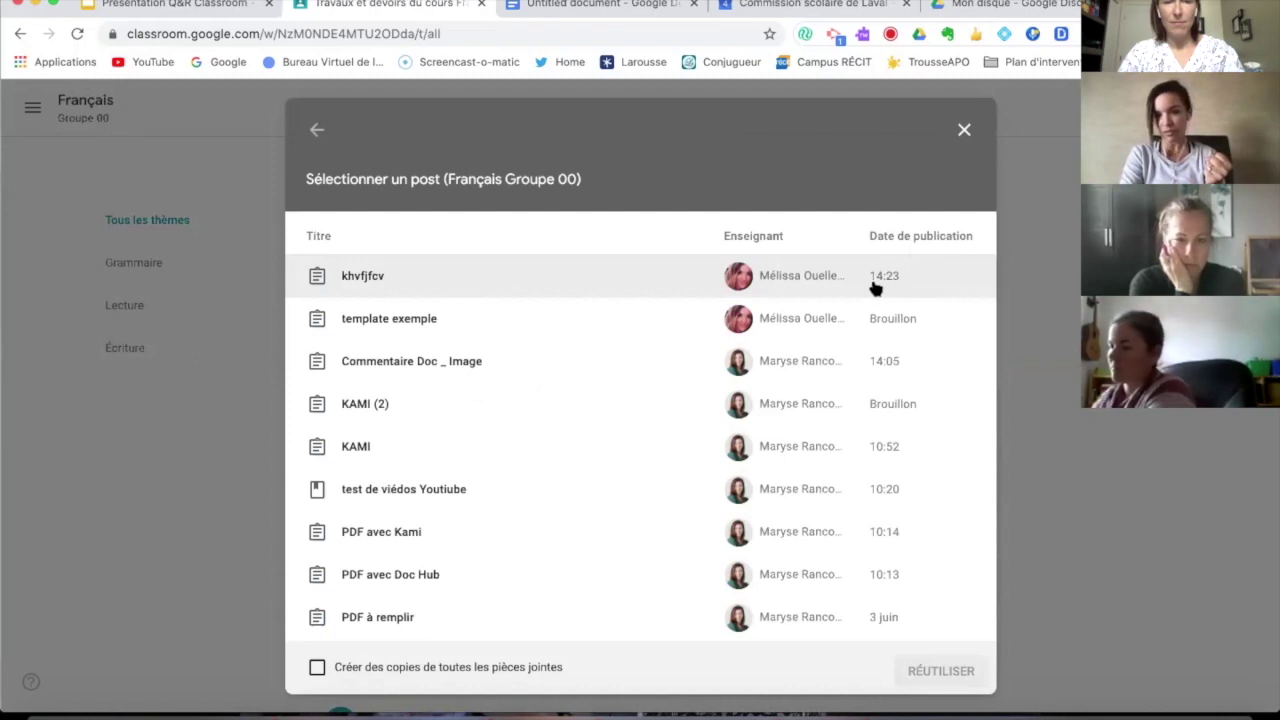
{"action": "left_click", "coordinate": [575, 285]}
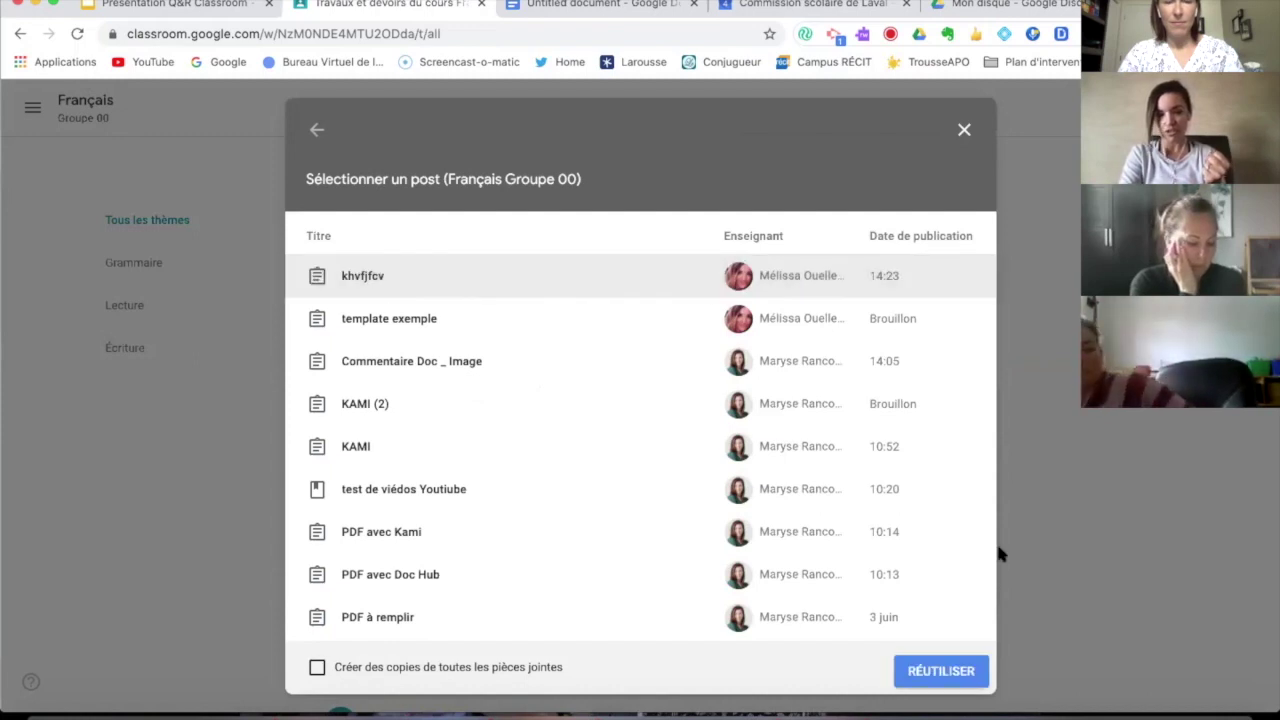
{"action": "left_click", "coordinate": [945, 675]}
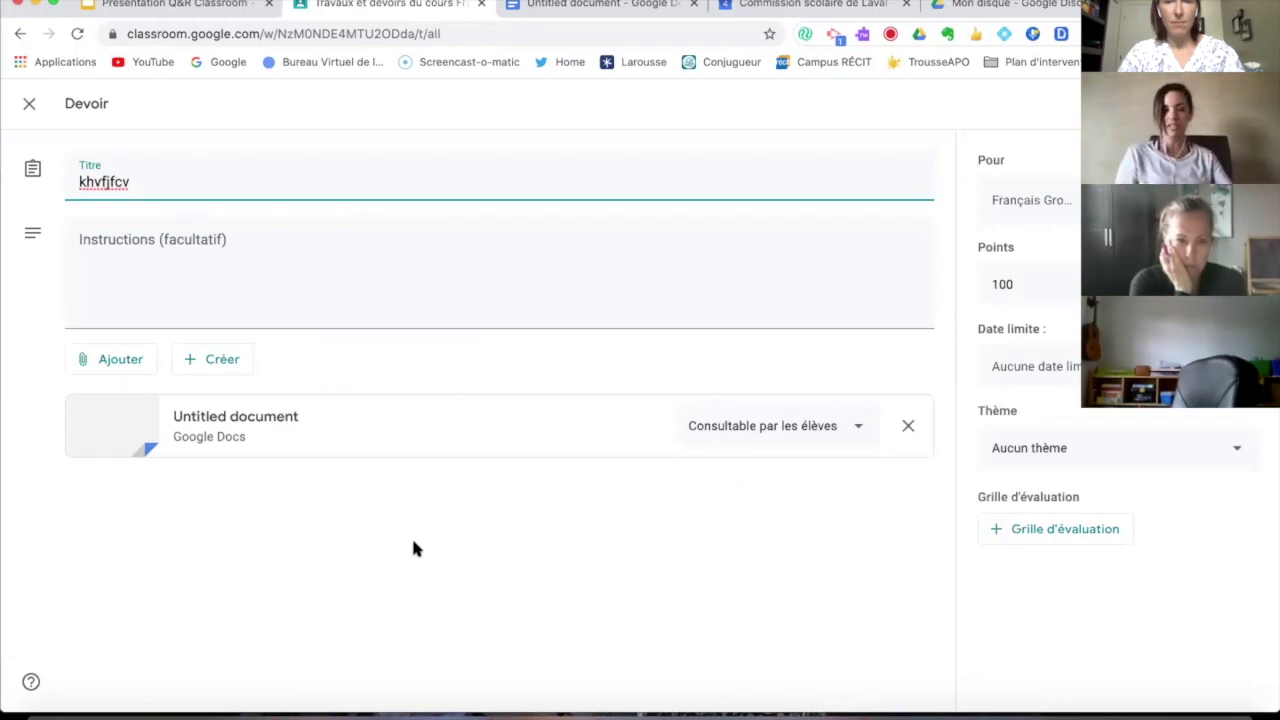
- Set Untitled document to Faire une copie par élève in the reused assignment and publish it
{"action": "left_click", "coordinate": [862, 430]}
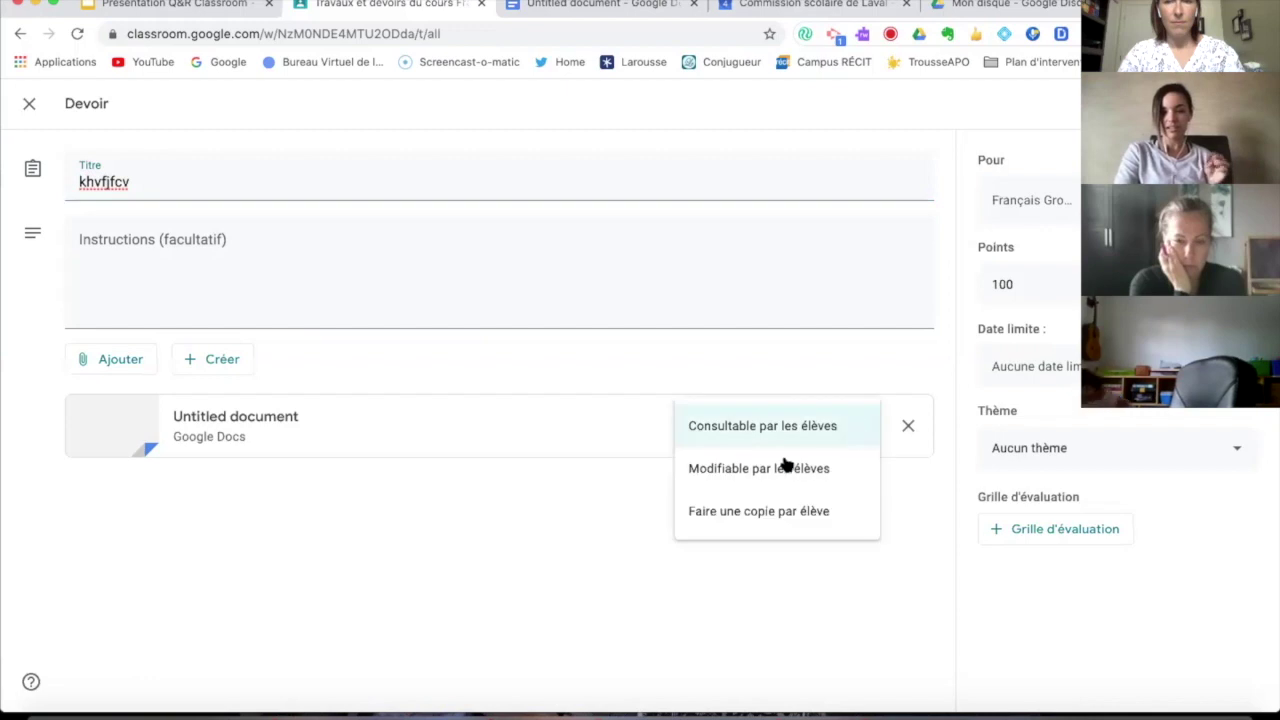
{"action": "left_click", "coordinate": [758, 512]}
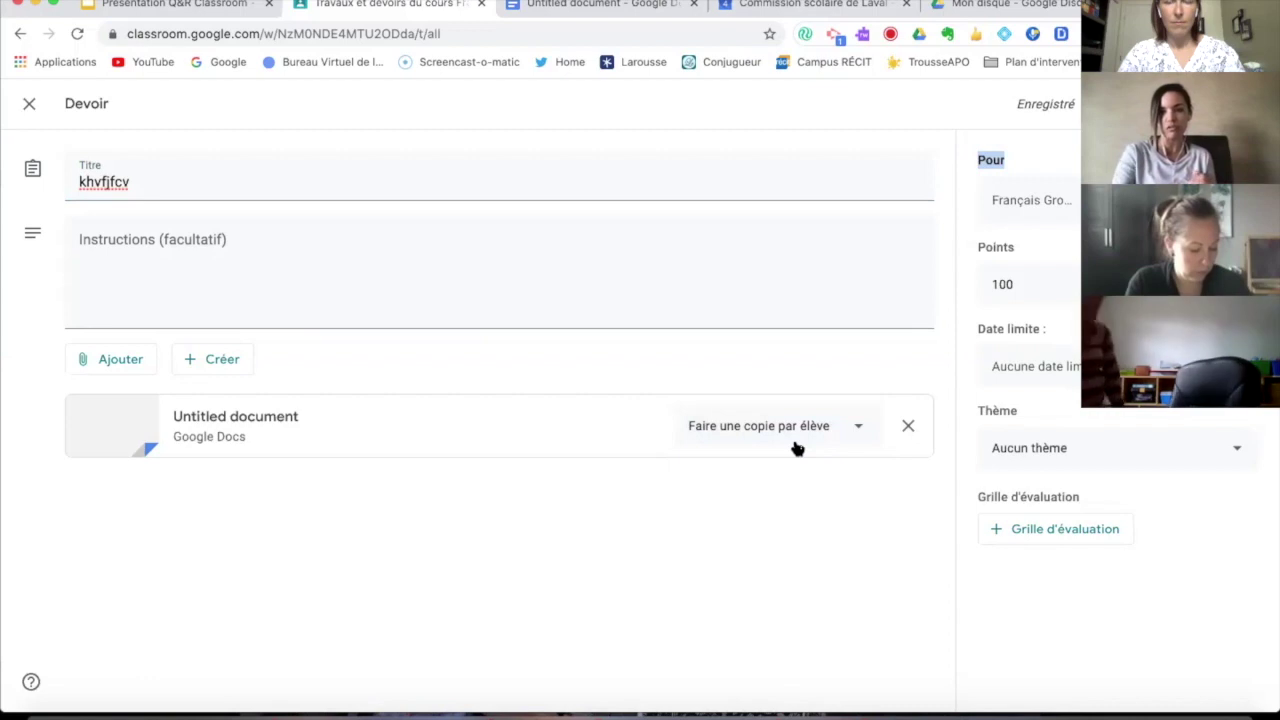
{"action": "left_click", "coordinate": [1120, 104]}
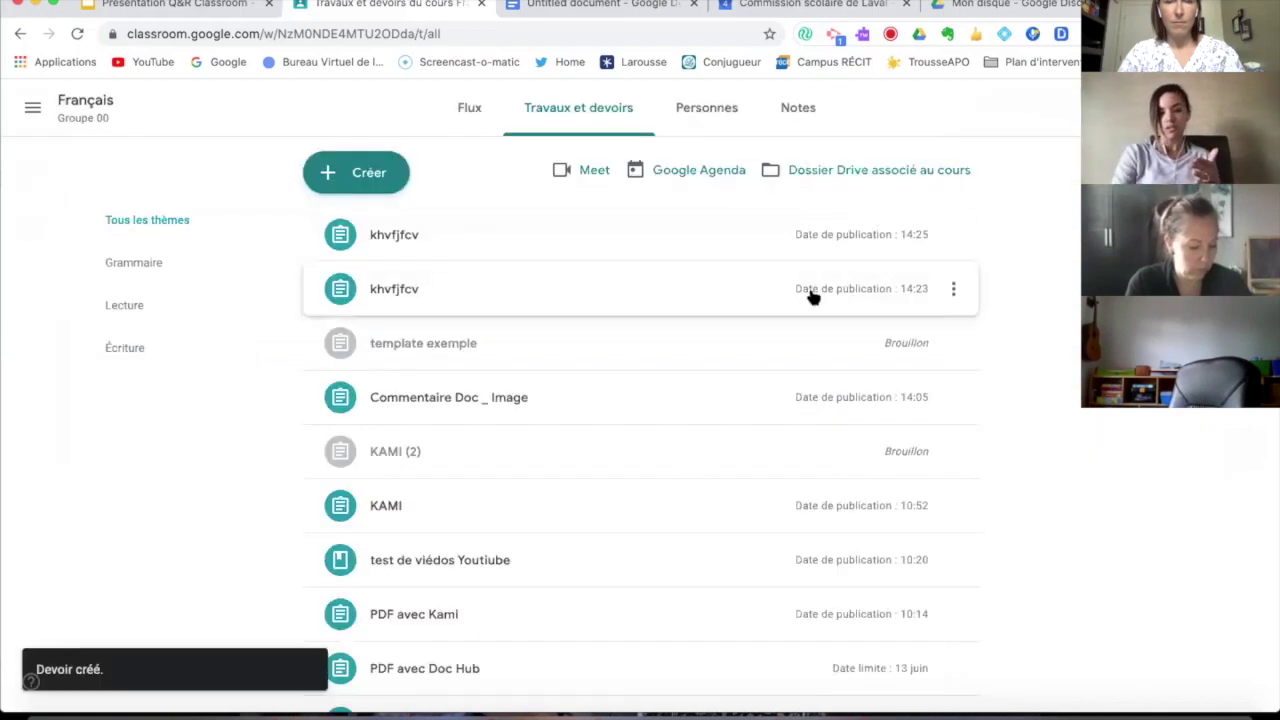
- Delete the original "khvfjfcv" assignment published at 14:23
{"action": "left_click", "coordinate": [954, 291]}
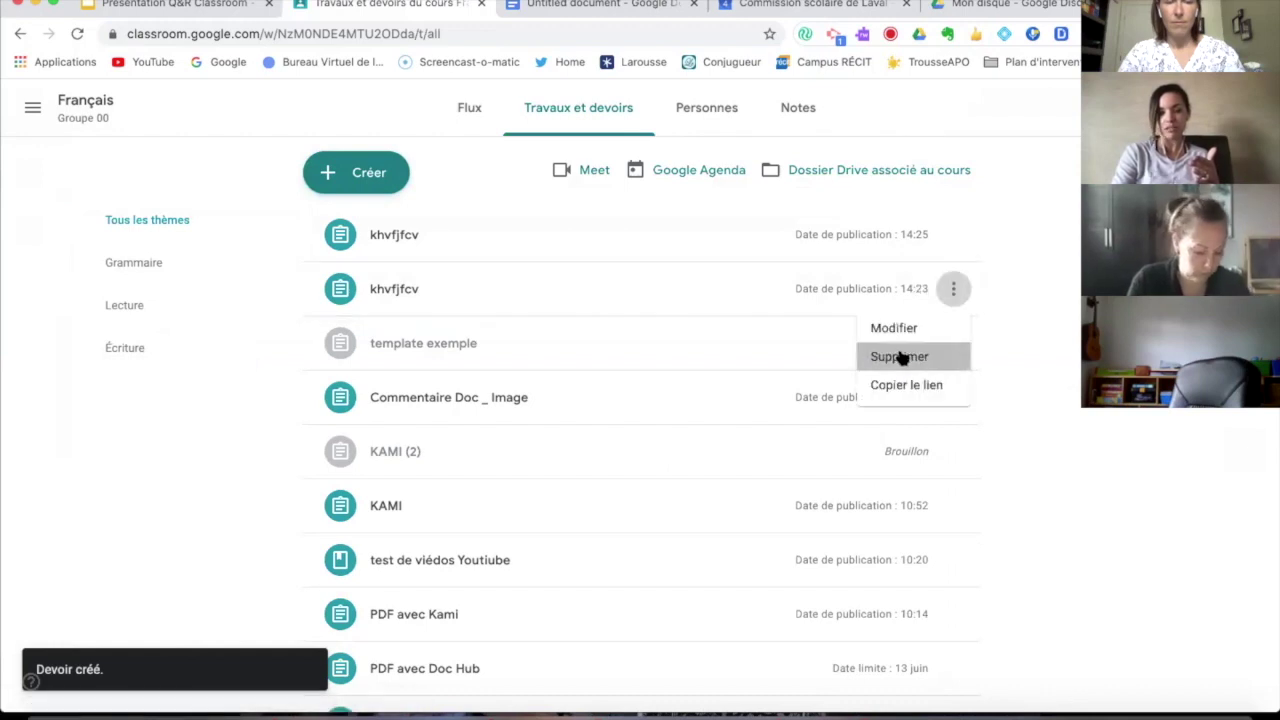
{"action": "left_click", "coordinate": [903, 356]}
{"action": "left_click", "coordinate": [733, 459]}
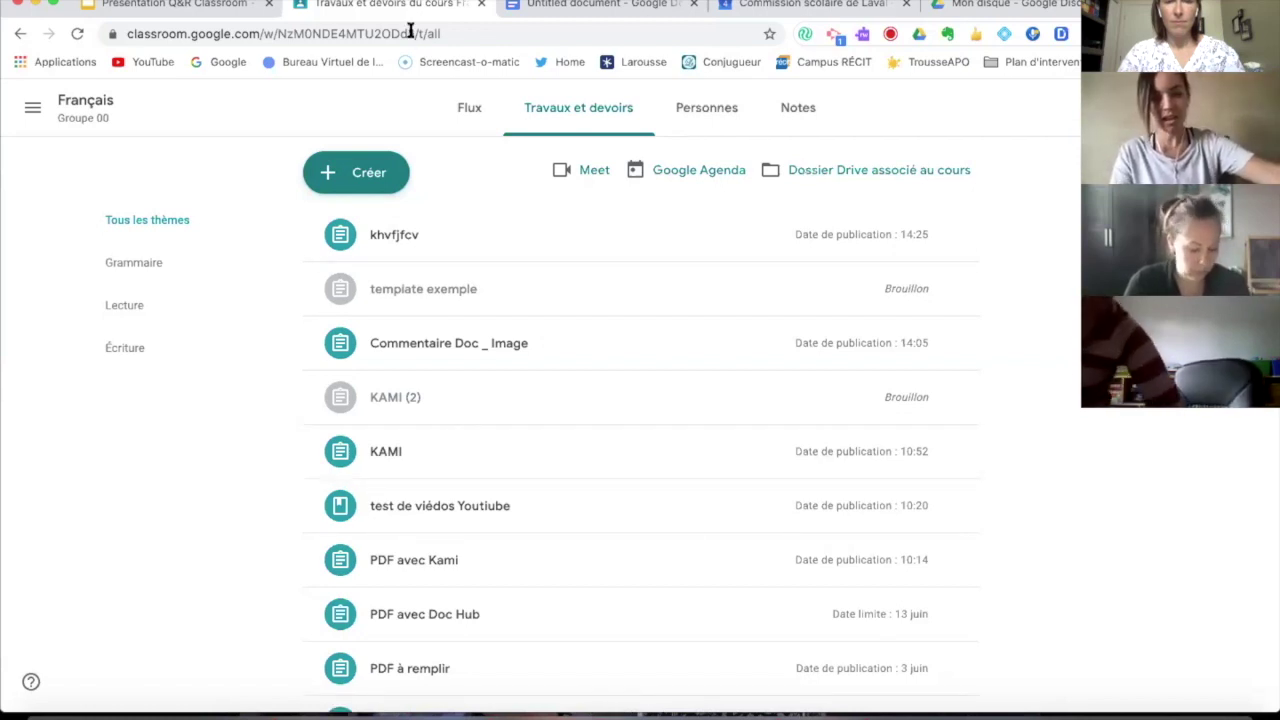
- Switch to Présentation Q&R Classroom in Google Slides and show slide 8, Google Documents
{"action": "left_click", "coordinate": [125, 6]}
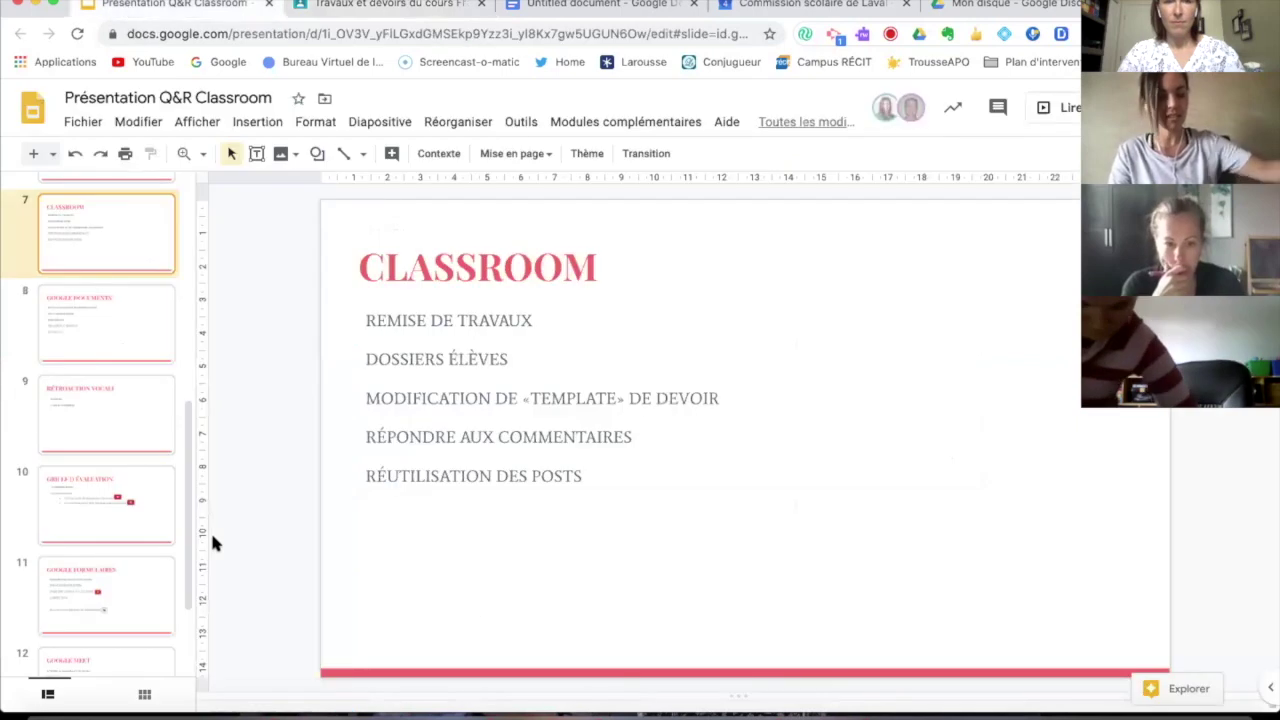
{"action": "left_click", "coordinate": [99, 321]}
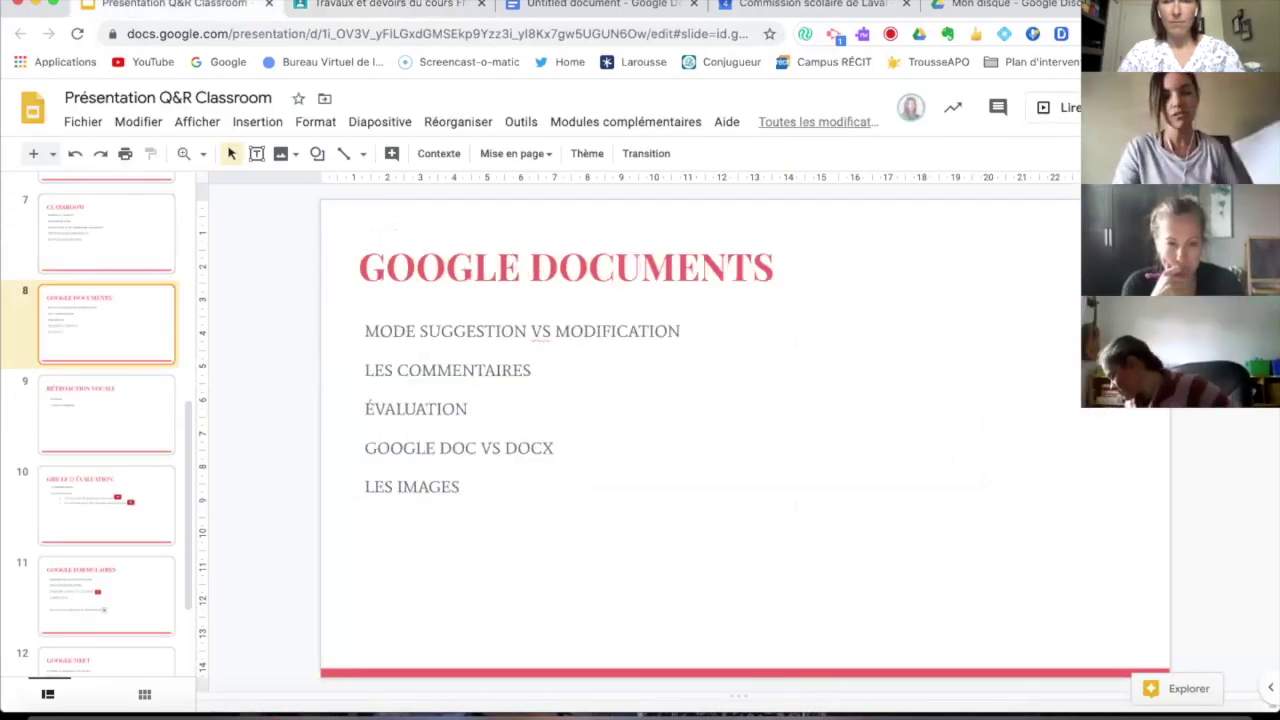